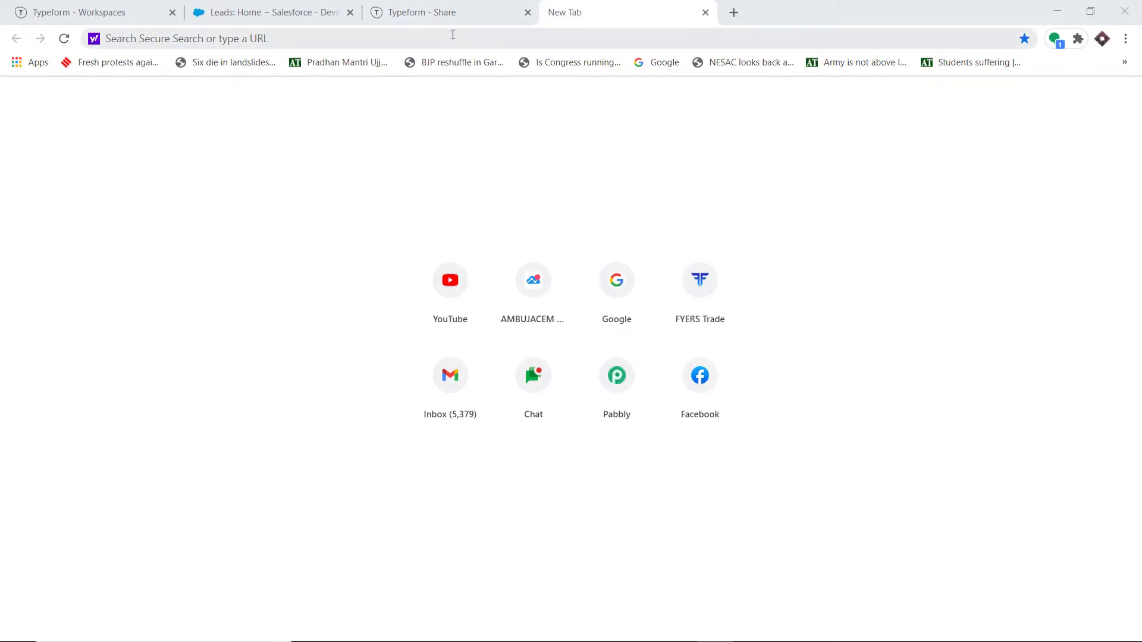
Step: Load pabbly.com and go to the Pabbly Connect product page
type("pabbly.com")
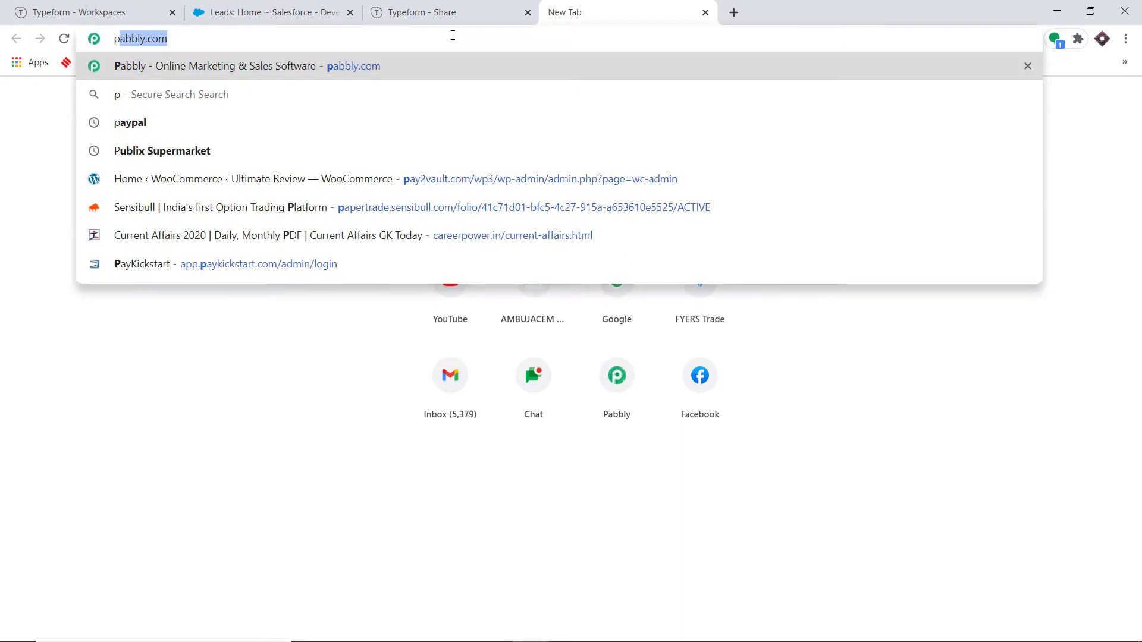
key("Return")
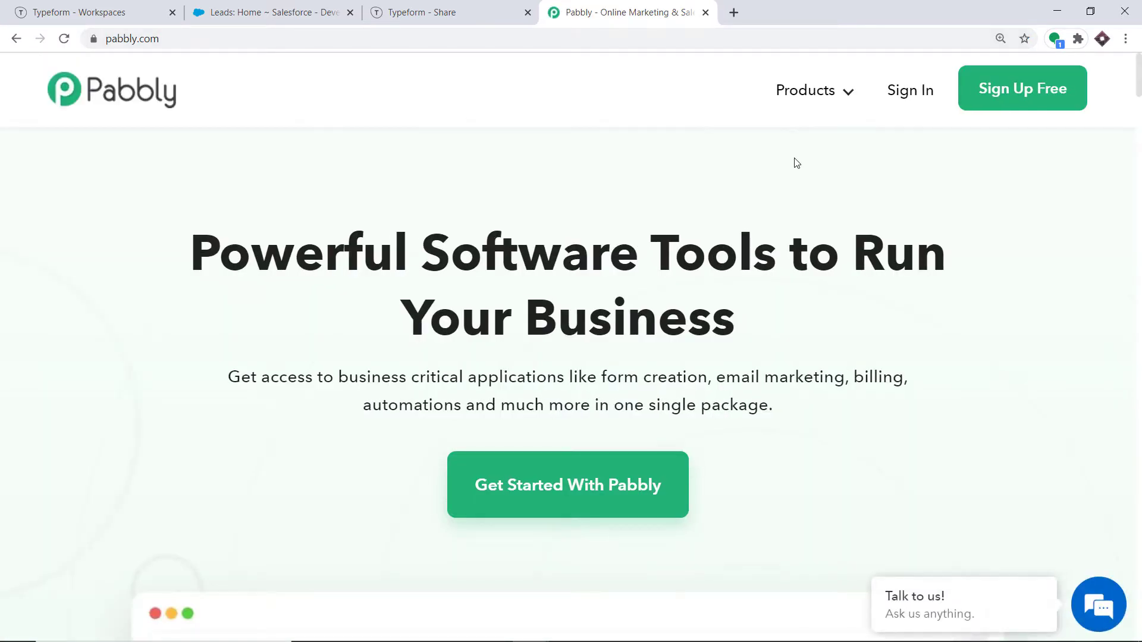
mouse_move(812, 99)
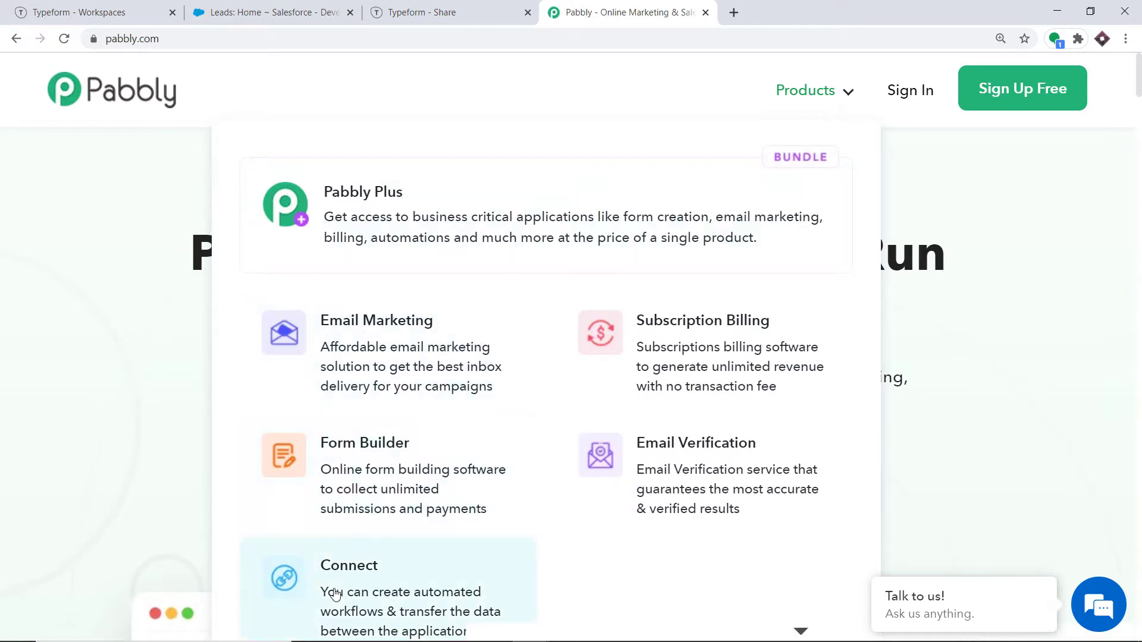
left_click(377, 586)
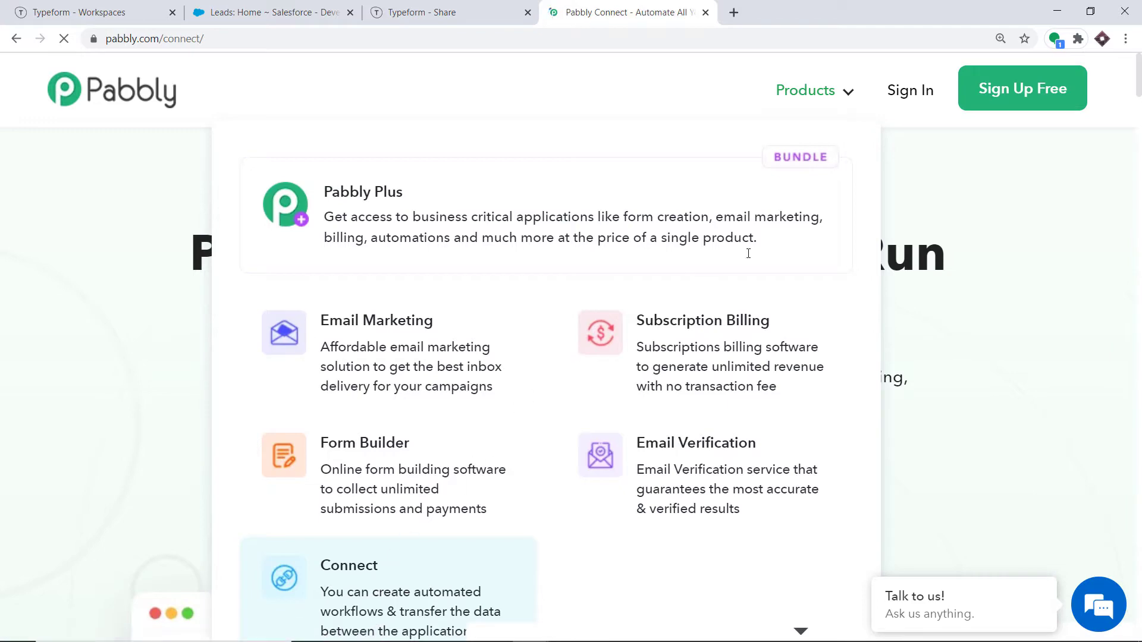
Step: Sign in and launch Pabbly Connect from the All Apps page in a new tab
left_click(909, 100)
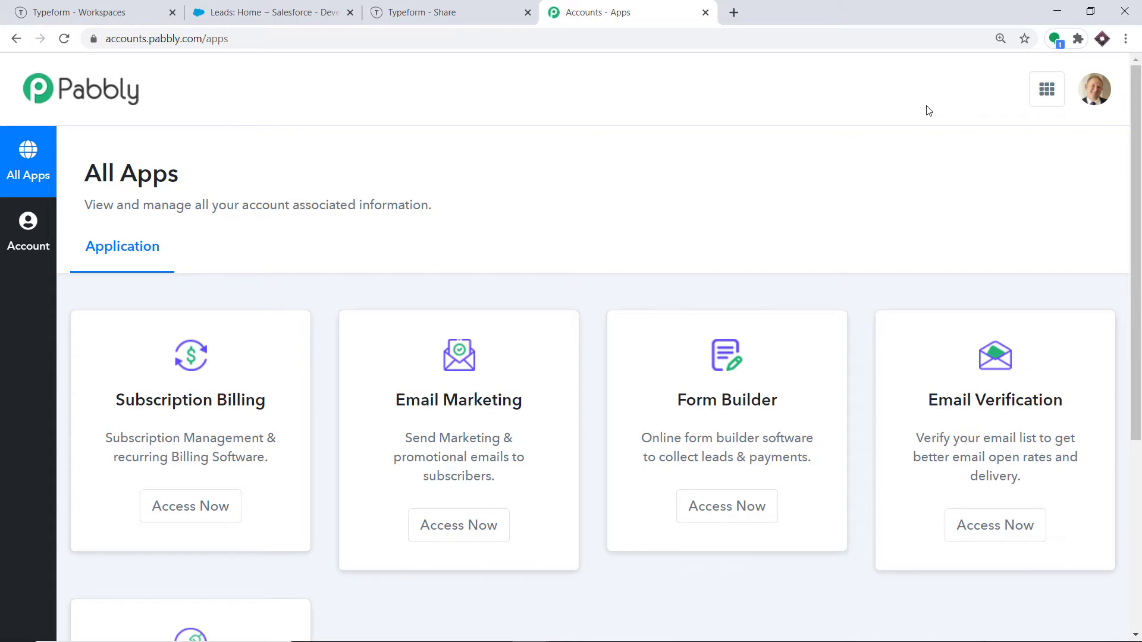
scroll(906, 113, "down", 5)
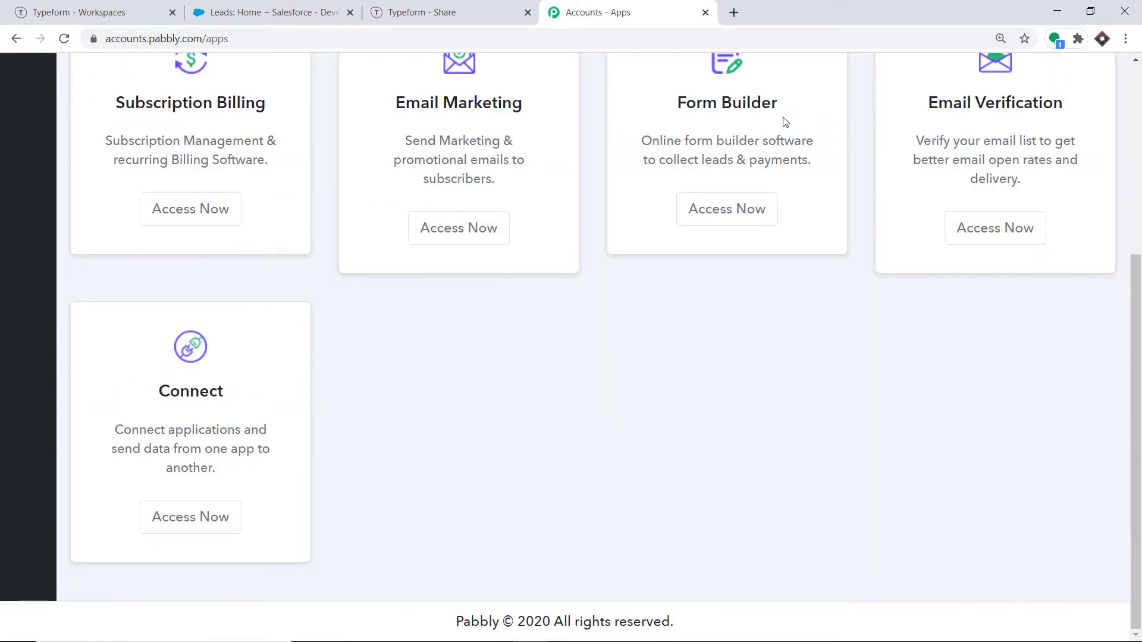
left_click_drag(199, 354, 195, 497)
left_click(197, 520)
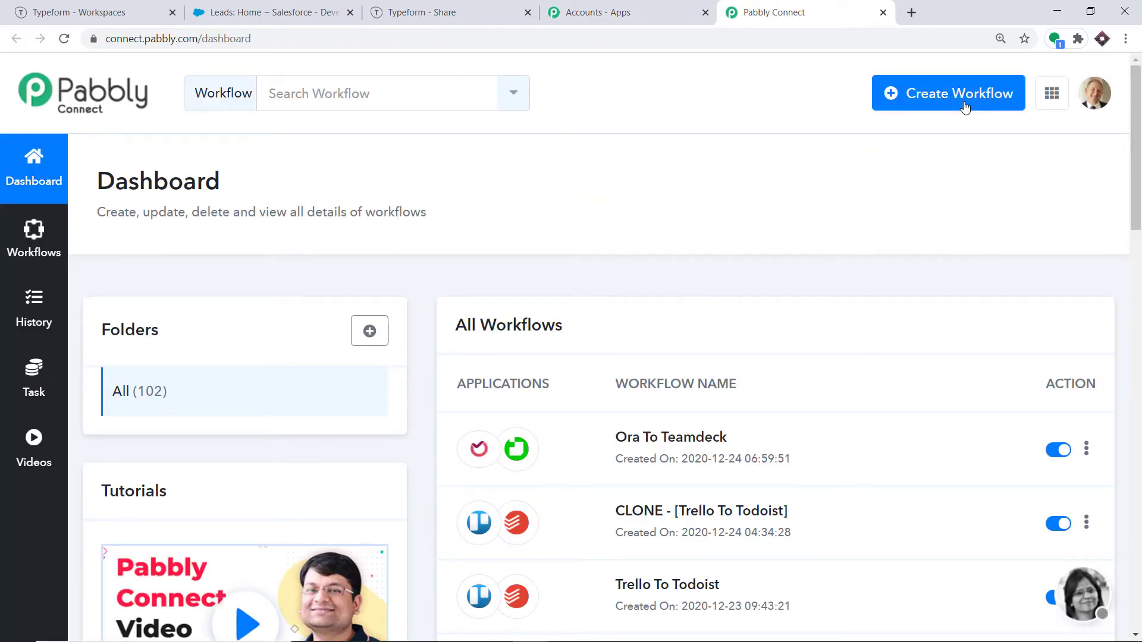
Step: Create a new workflow named 'Typeform To Salesforce'
left_click(965, 107)
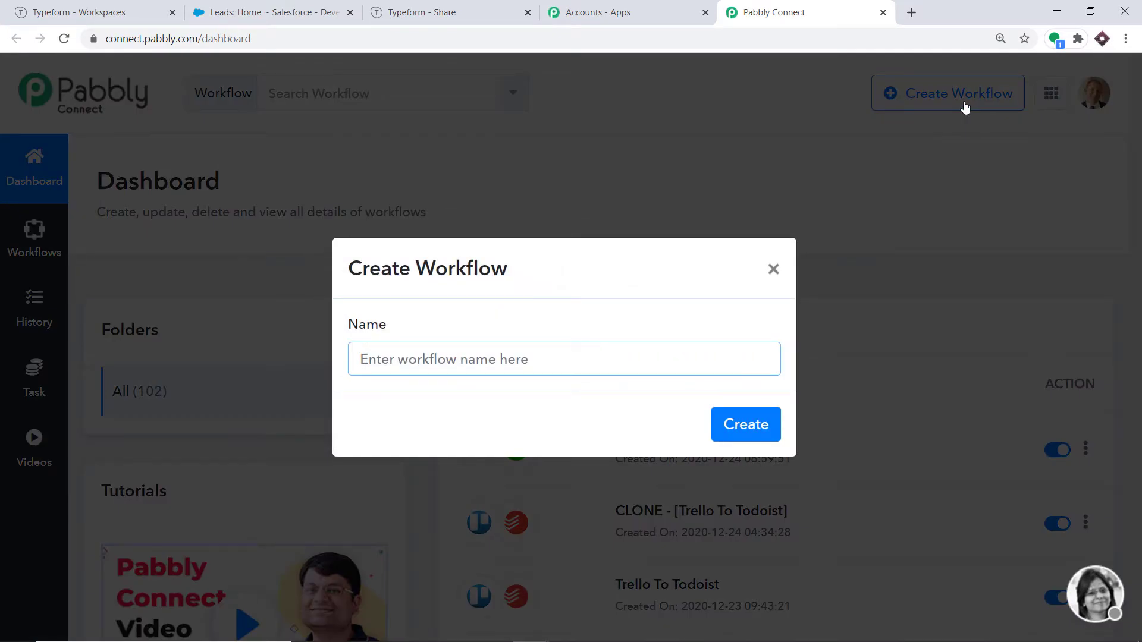
type("Typeform")
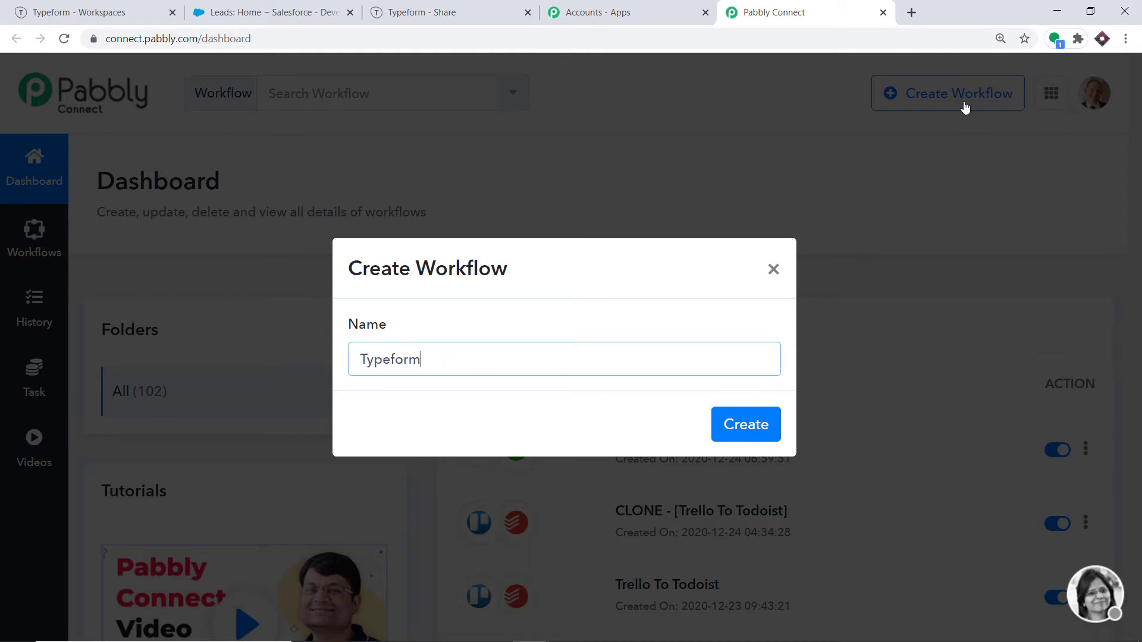
type(" To Salesforce")
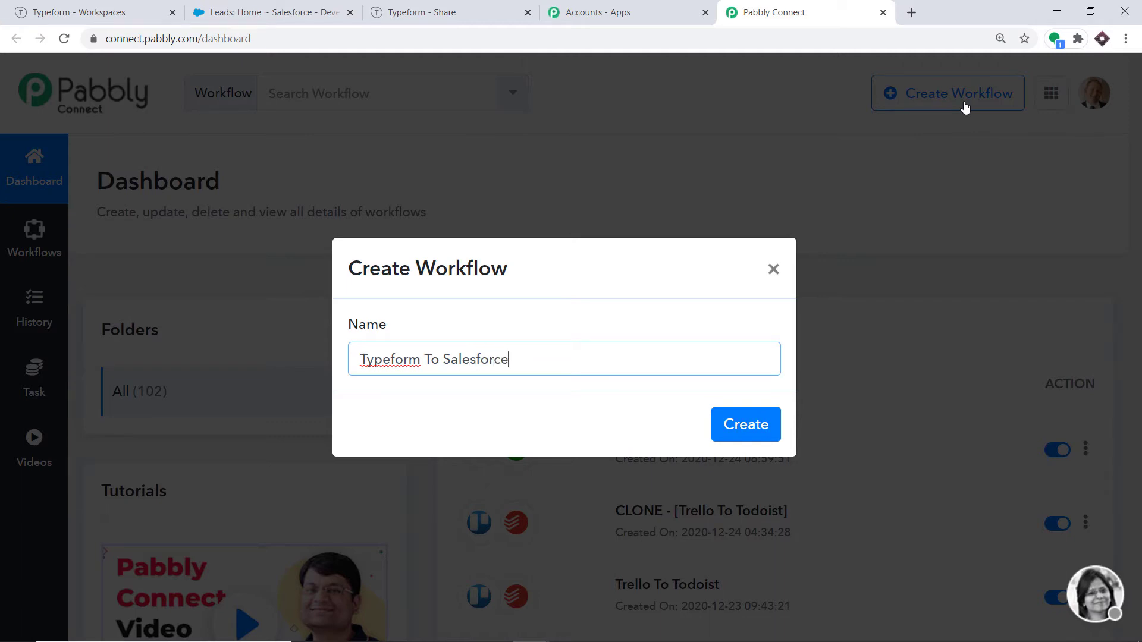
left_click(727, 427)
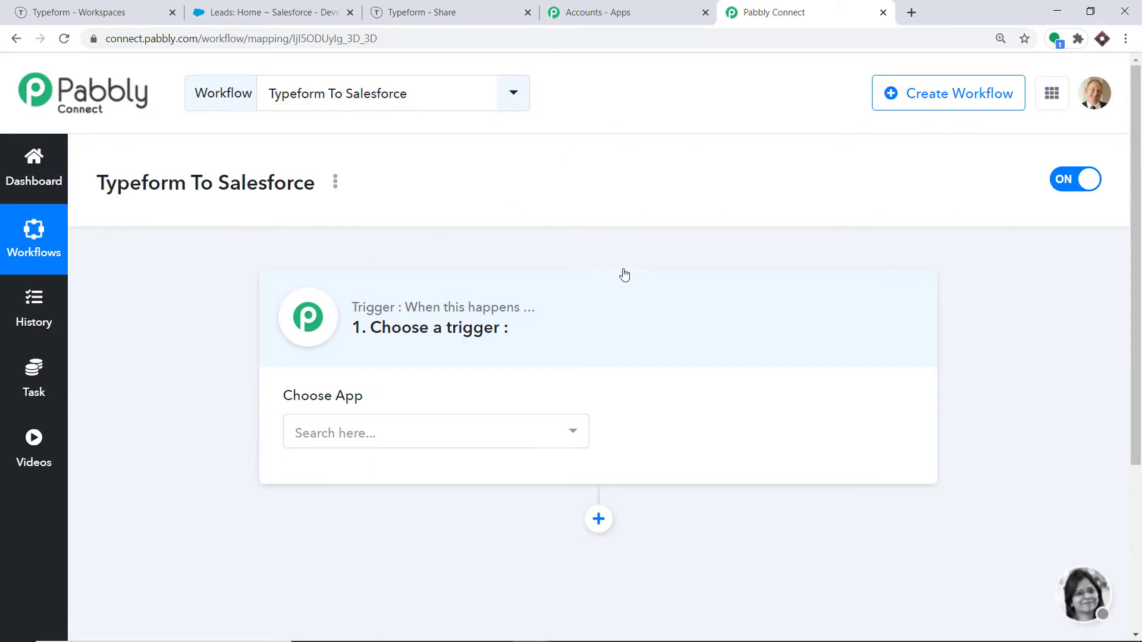
Step: Pick Typeform as the trigger app and New Entry as the trigger event
left_click(423, 426)
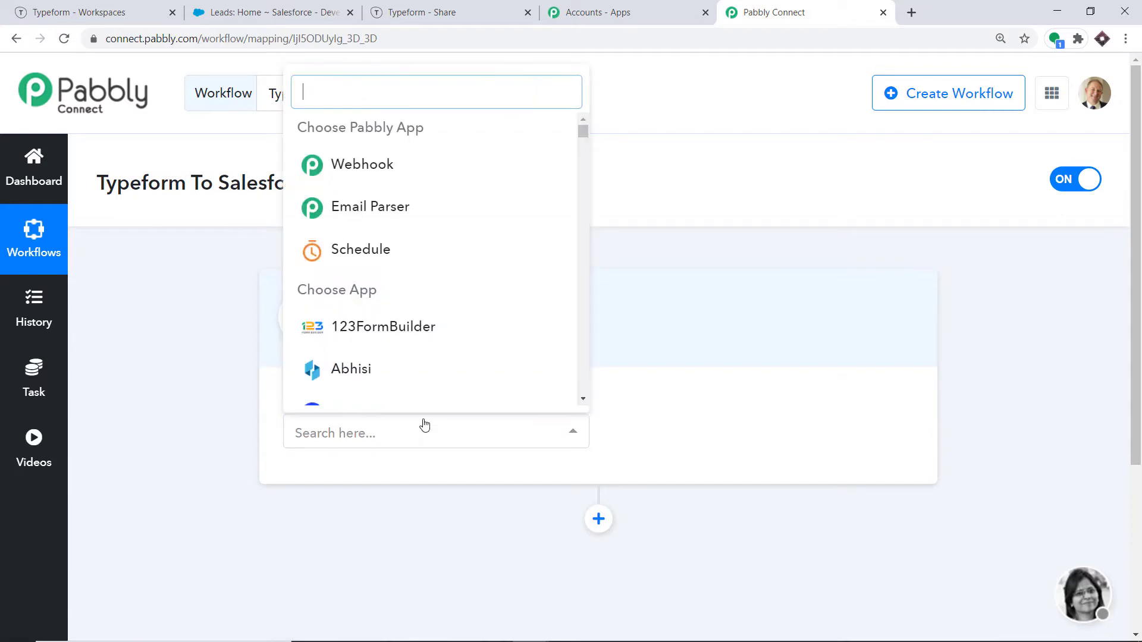
type("type")
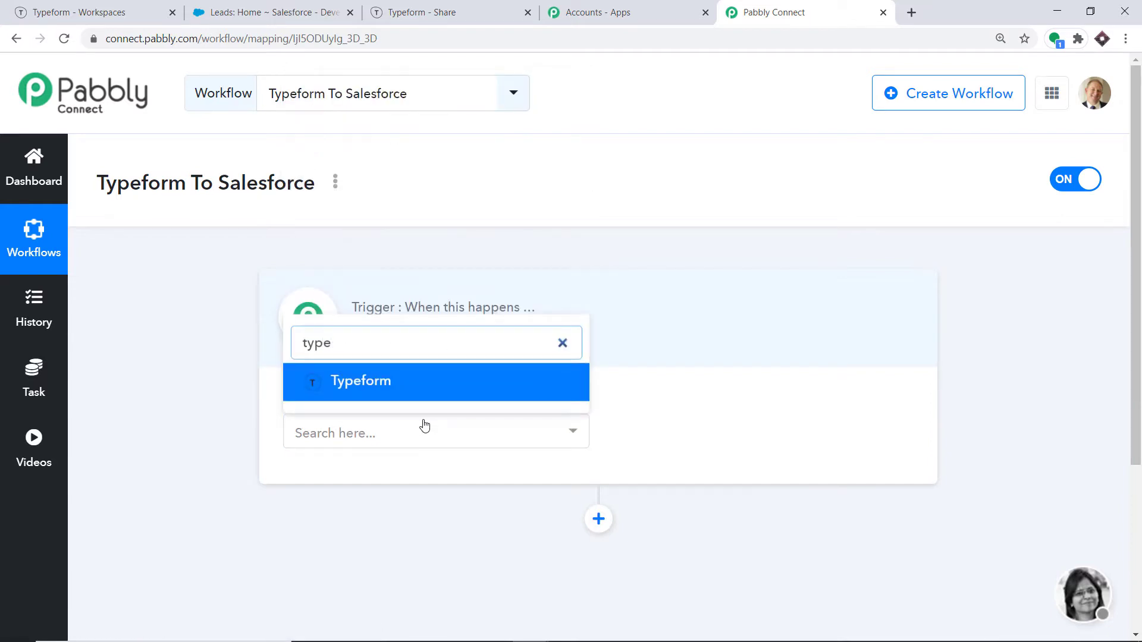
left_click(425, 384)
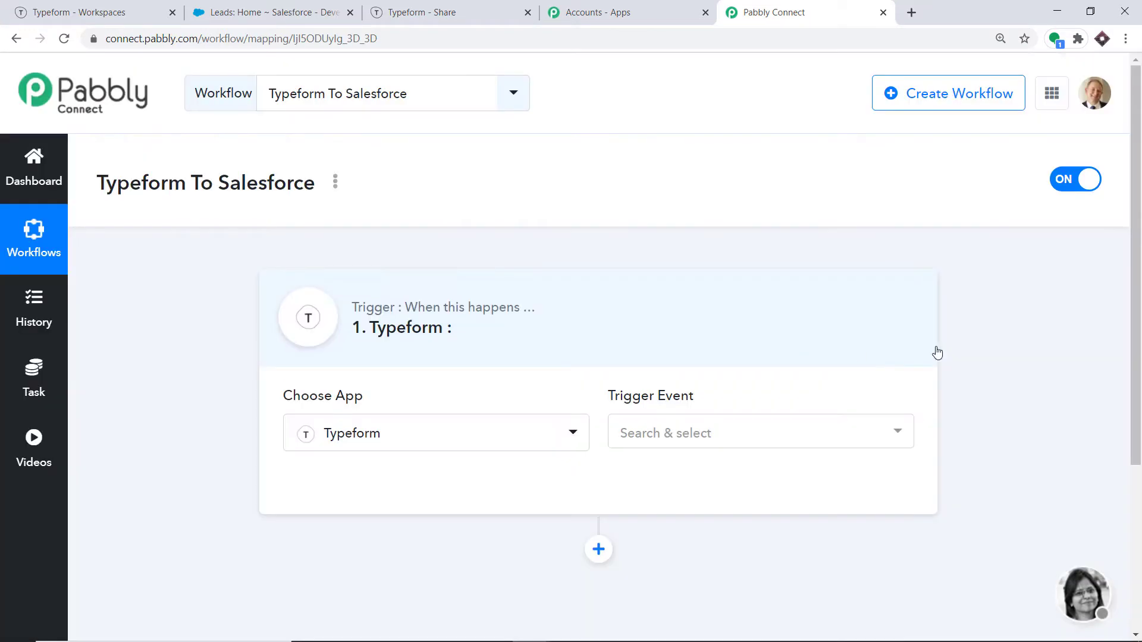
left_click(698, 435)
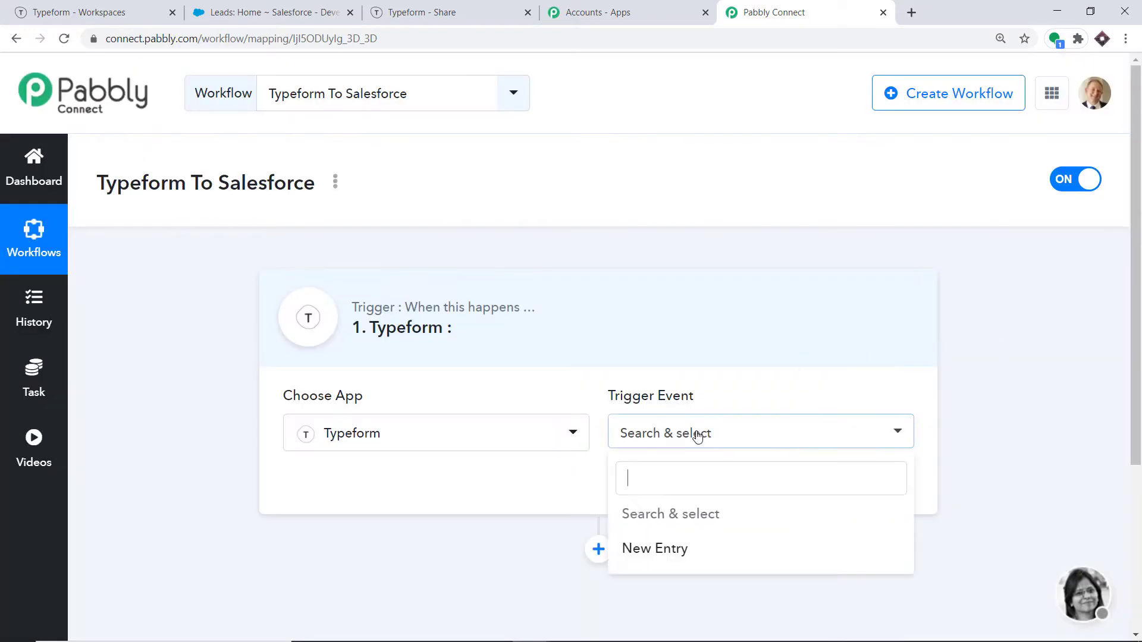
left_click(667, 550)
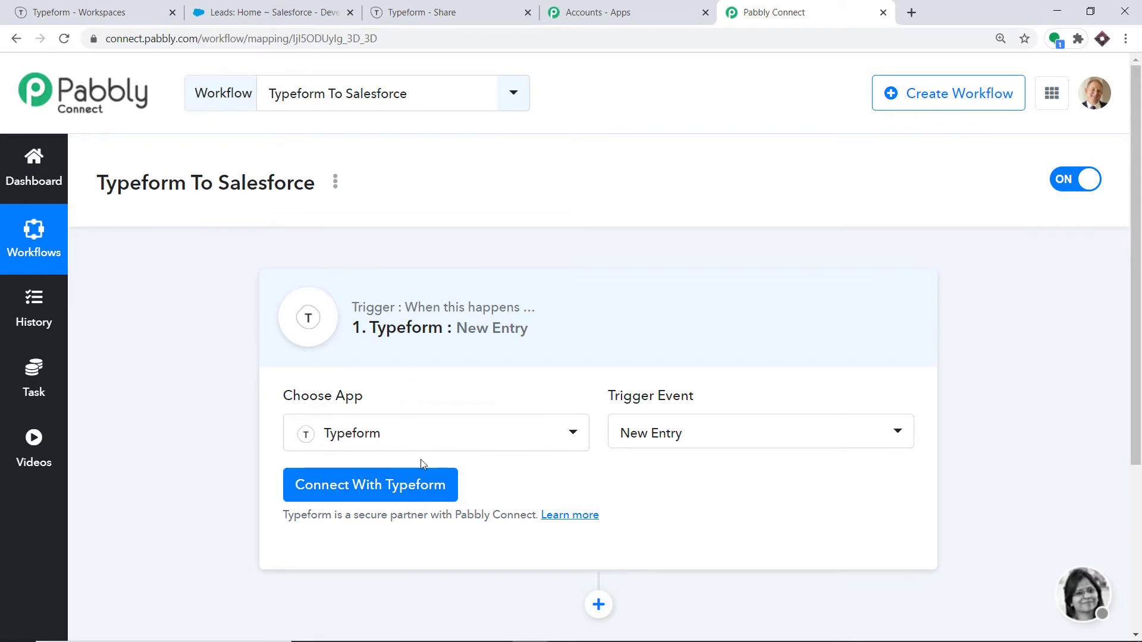
Step: Connect the Typeform account by accepting Pabbly Connect's access request
left_click(423, 486)
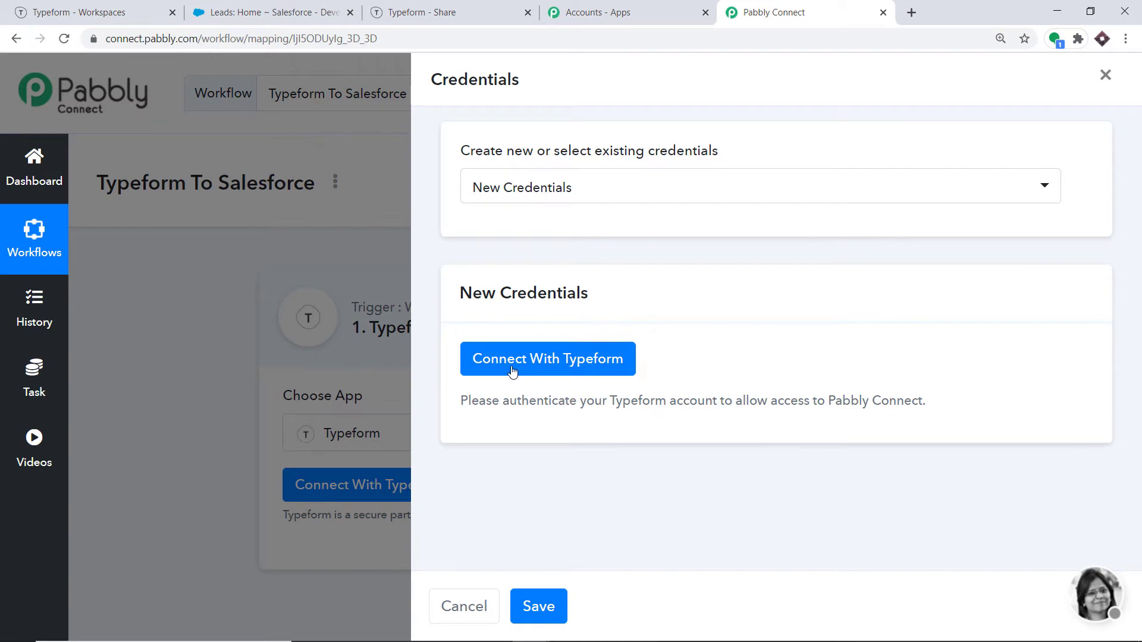
left_click(534, 374)
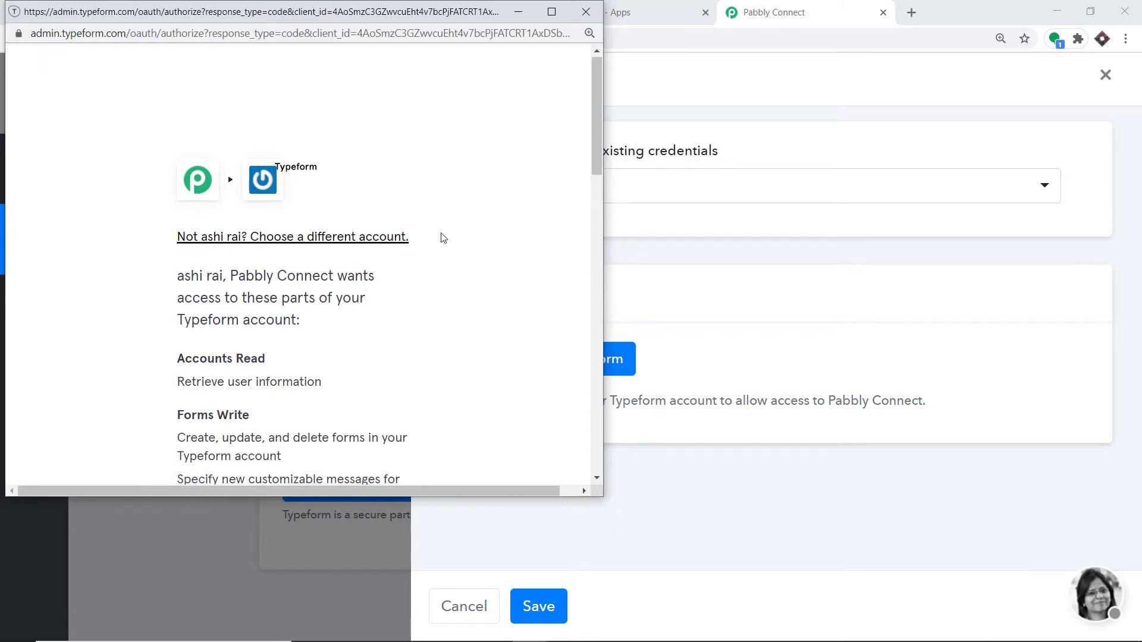
scroll(441, 235, "down", 2)
scroll(441, 236, "down", 12)
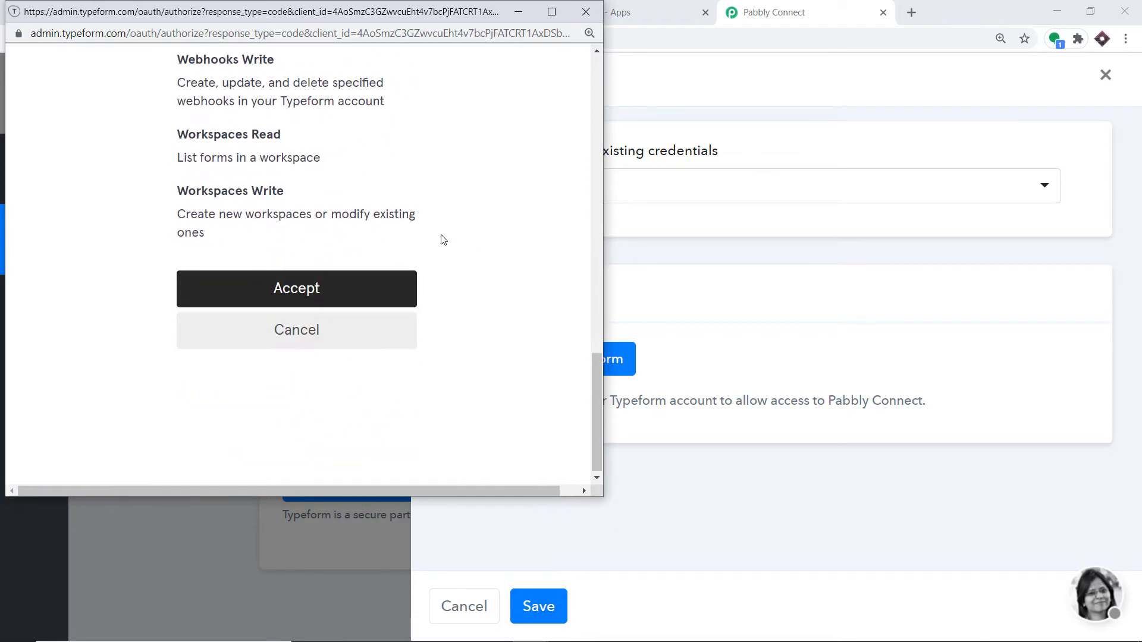
left_click(264, 293)
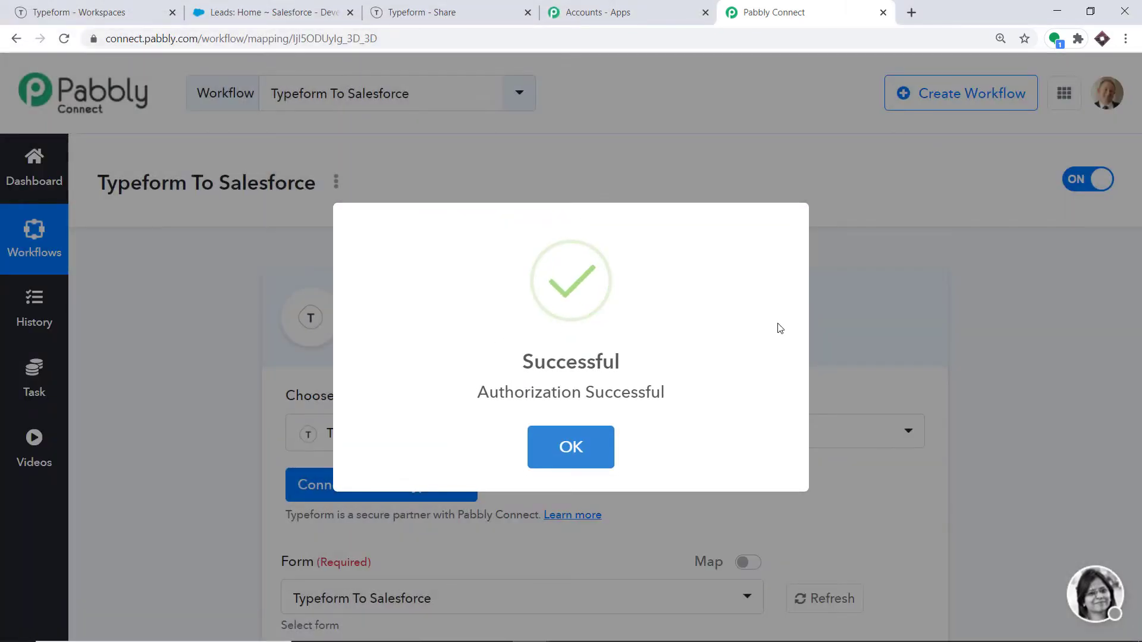
left_click(567, 447)
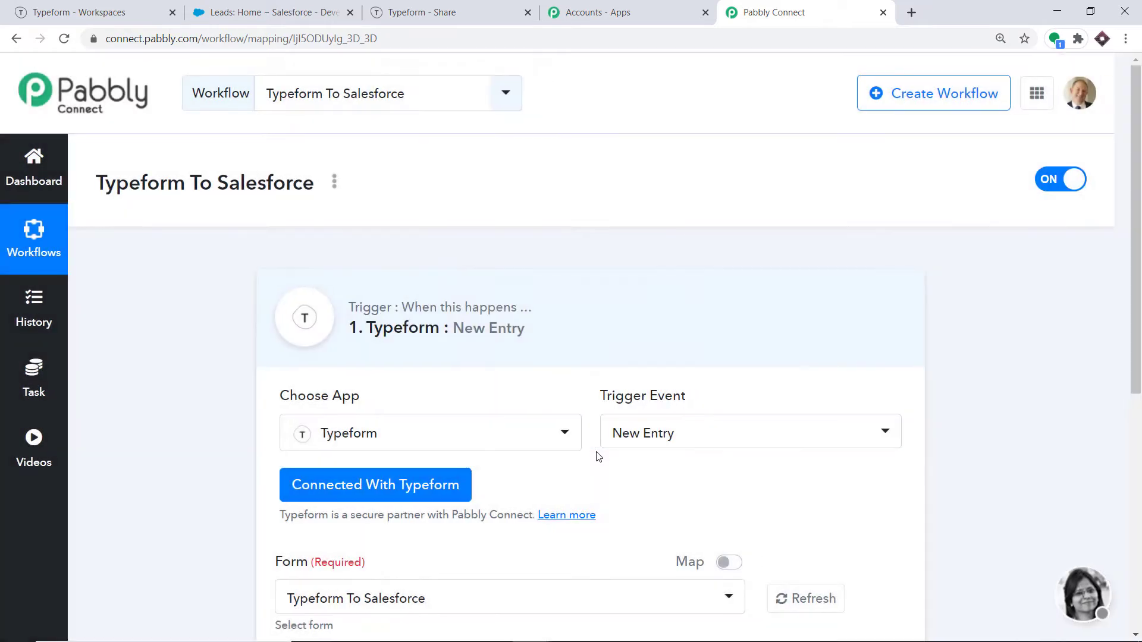
Step: Check the trigger's Form dropdown, then switch to the Typeform workspace tab
scroll(601, 447, "down", 5)
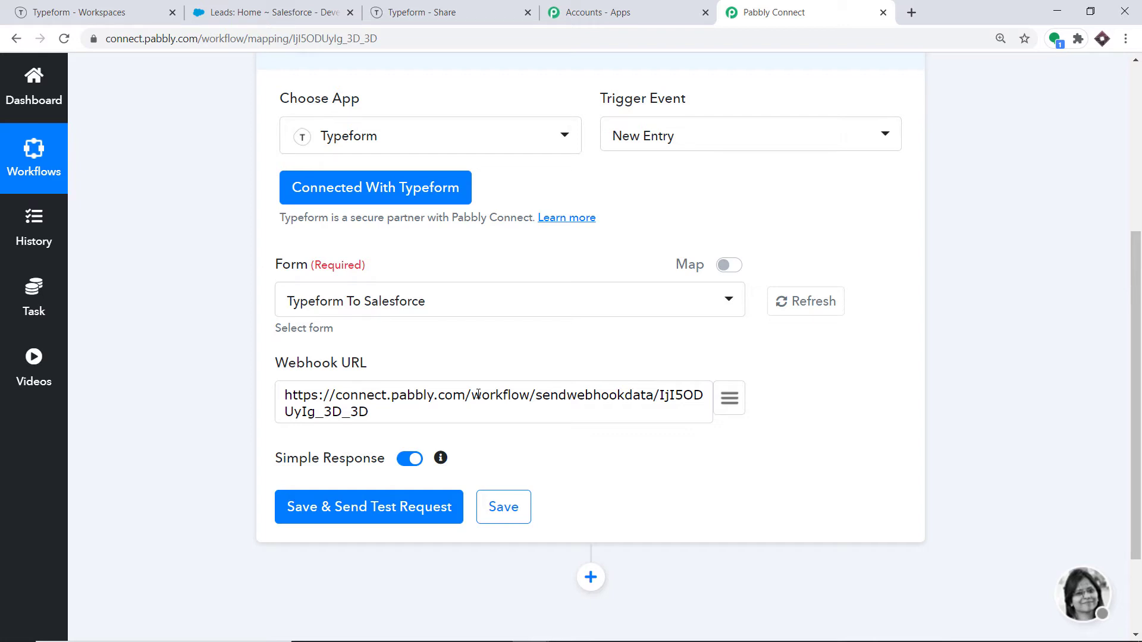
left_click(398, 304)
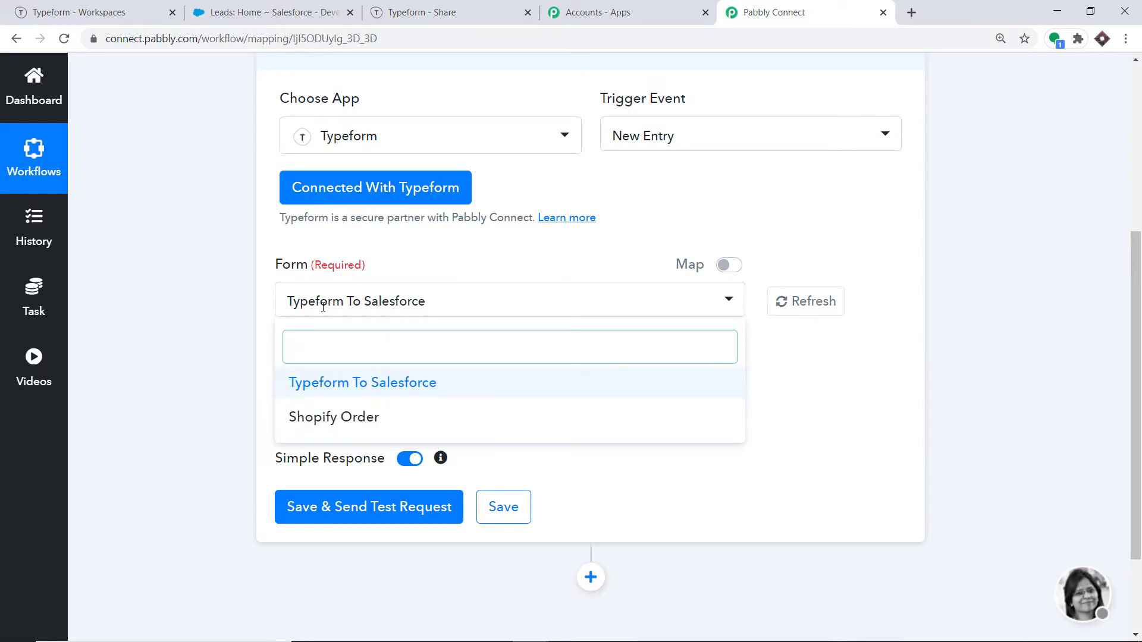
left_click(134, 9)
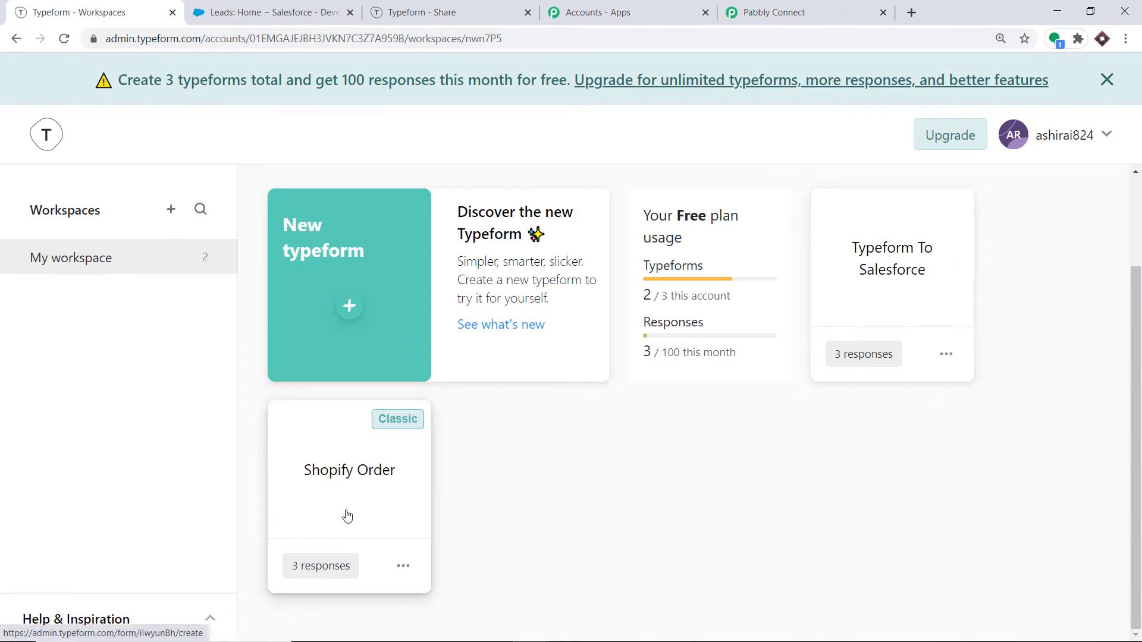
Step: Start a new typeform and search the template gallery for 'Registration Form'
left_click(773, 12)
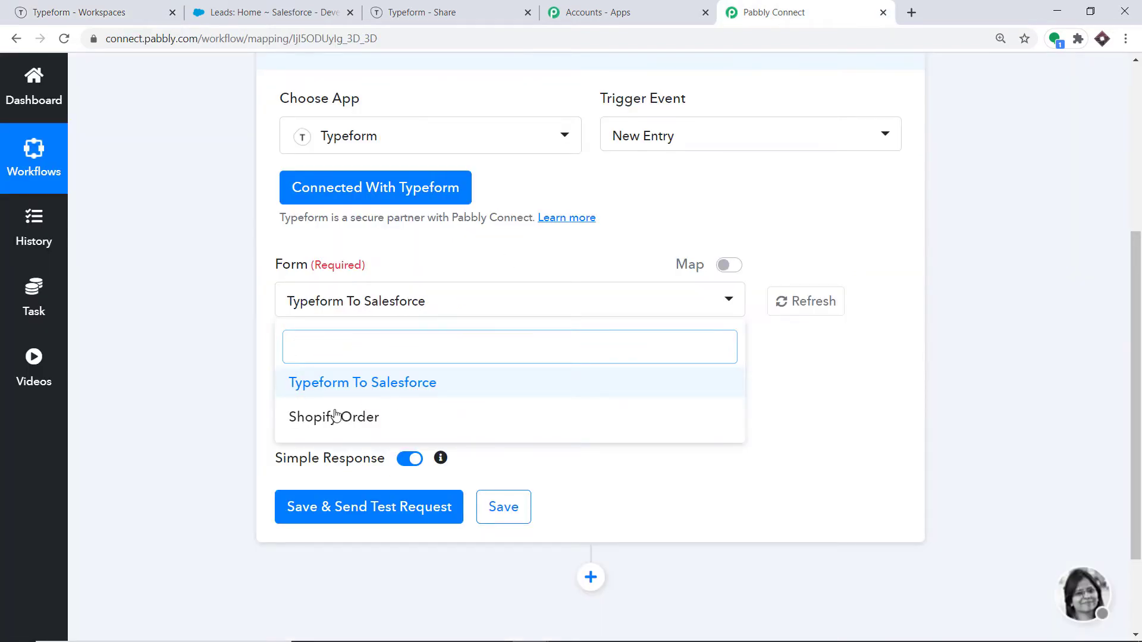
left_click(89, 12)
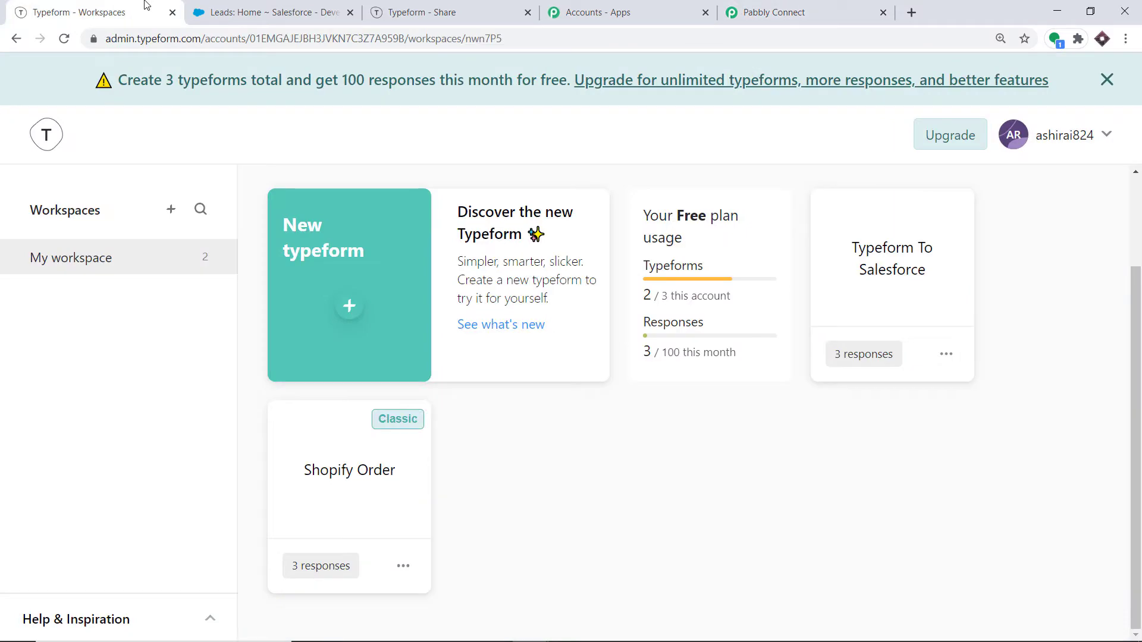
left_click(351, 311)
left_click(559, 198)
key("Tab")
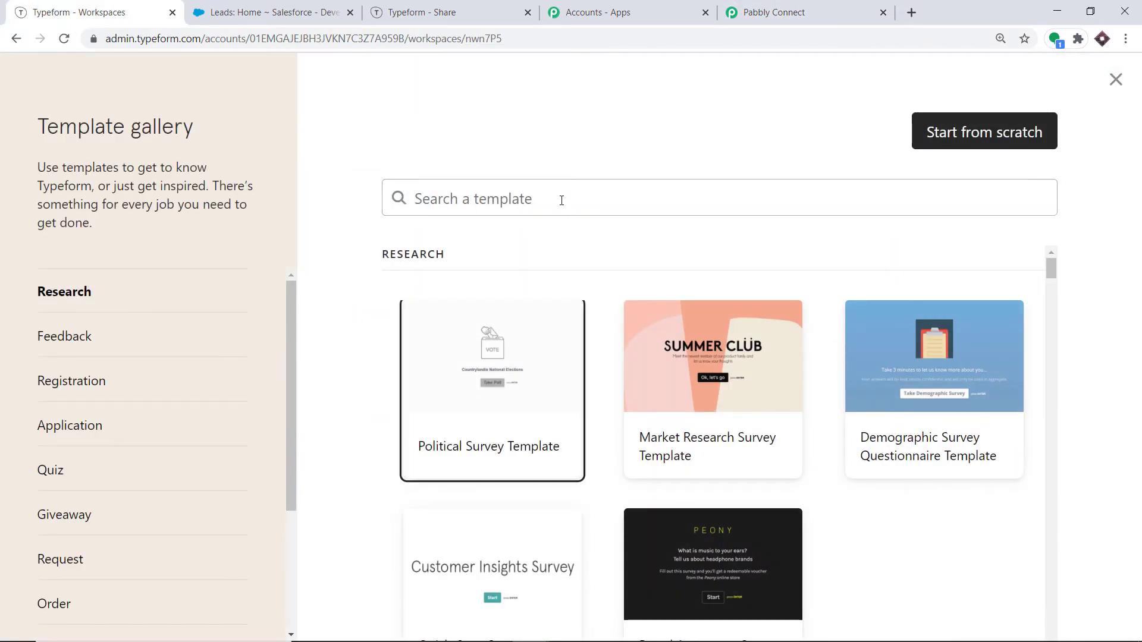
left_click(561, 199)
type("Registration Form")
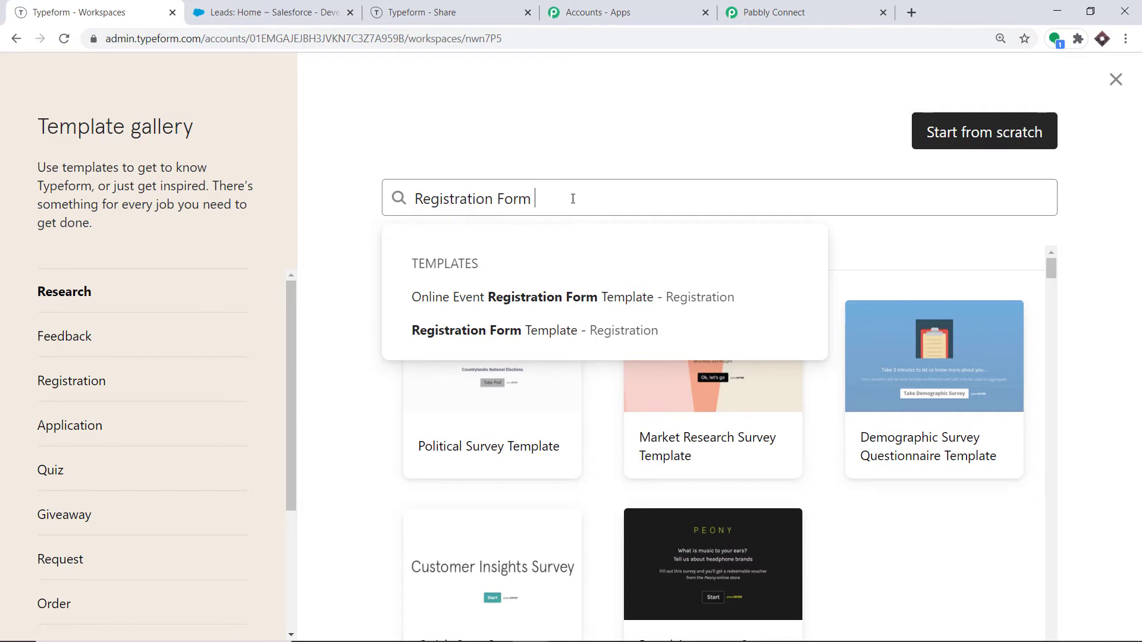
left_click(642, 170)
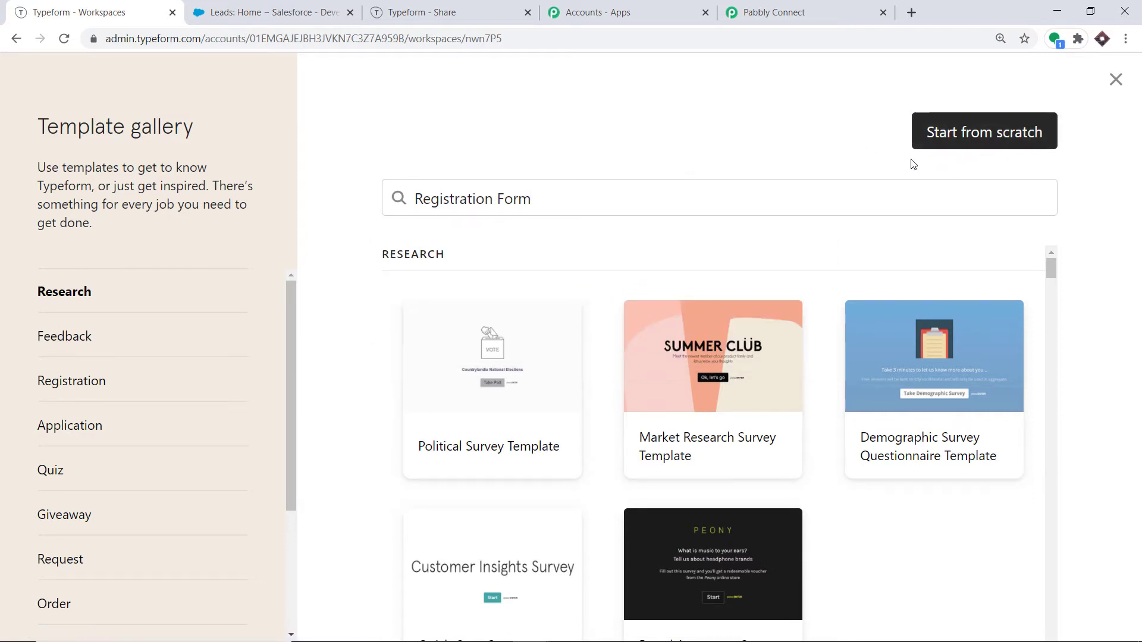
Step: Create a typeform from the Political Survey template and return to the workspace
left_click(506, 336)
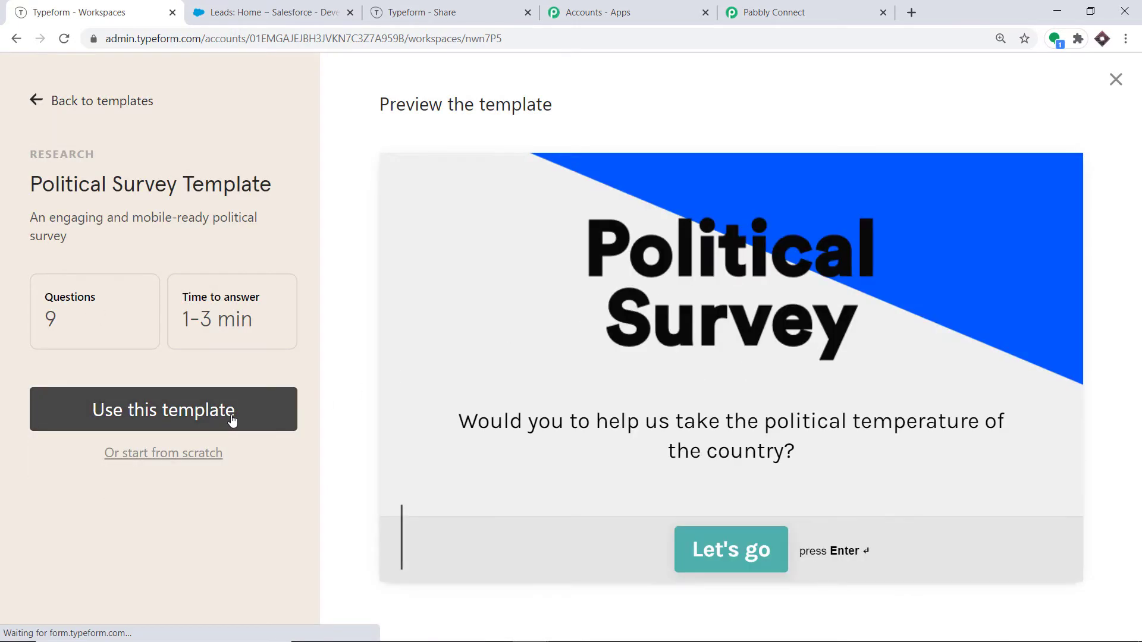
left_click(229, 419)
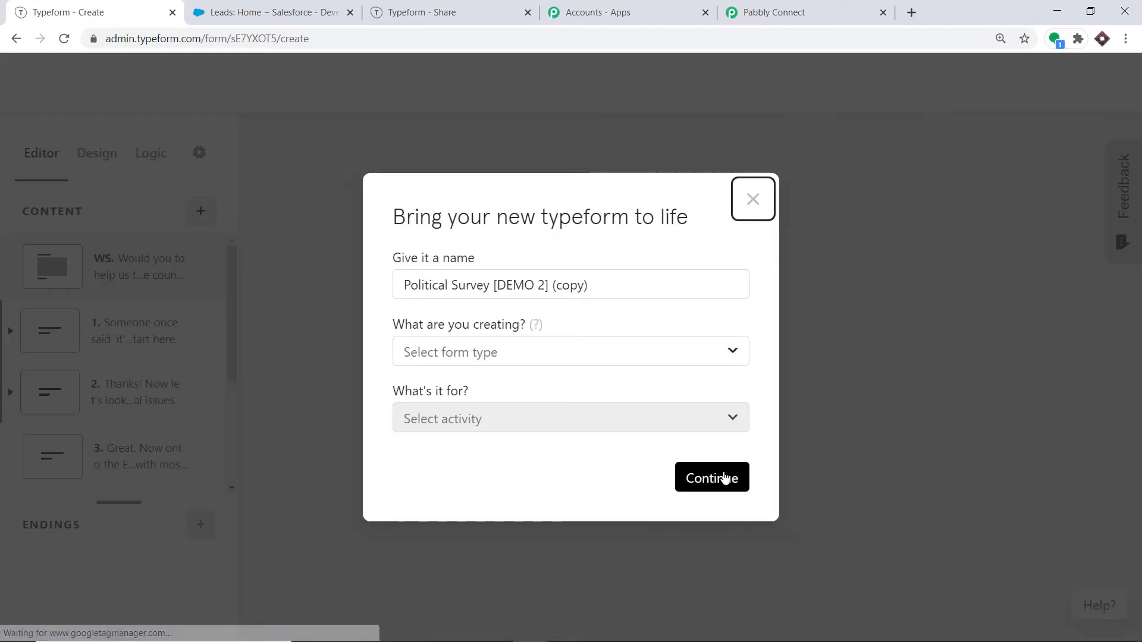
left_click(723, 479)
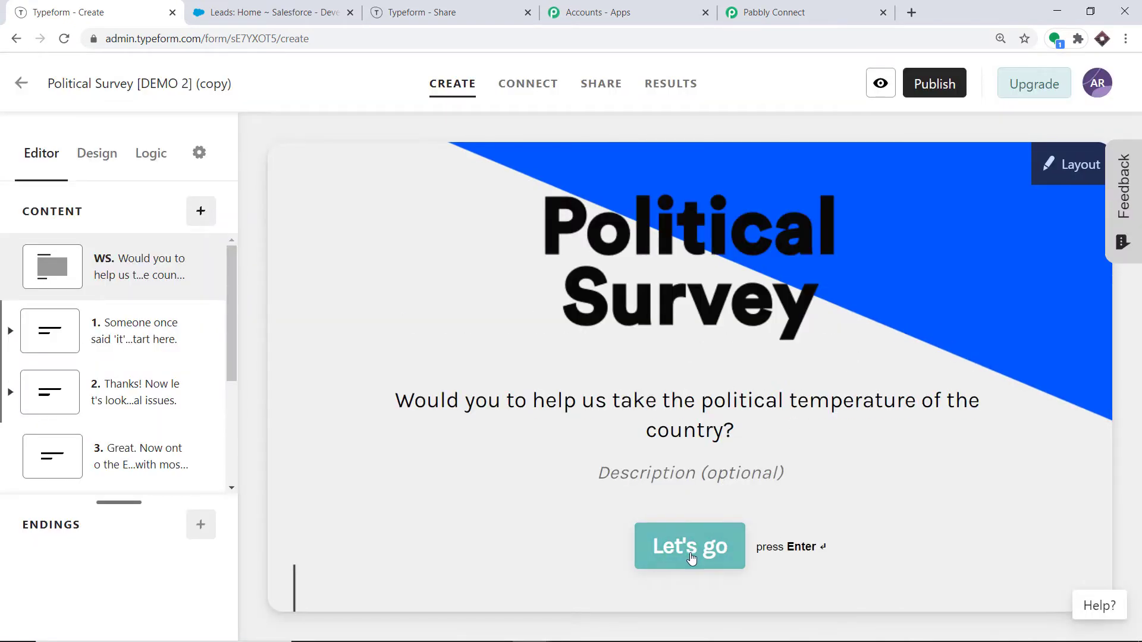
key("alt+Left")
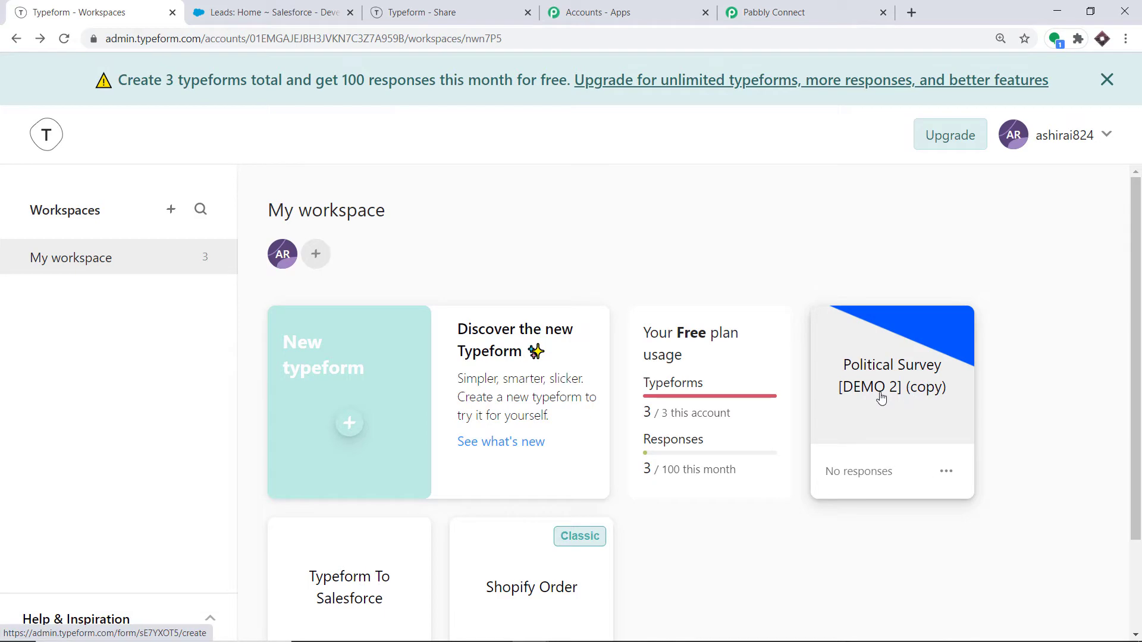
Step: Refresh the trigger's Form list and check it for the new Political Survey form
left_click(776, 6)
left_click(816, 302)
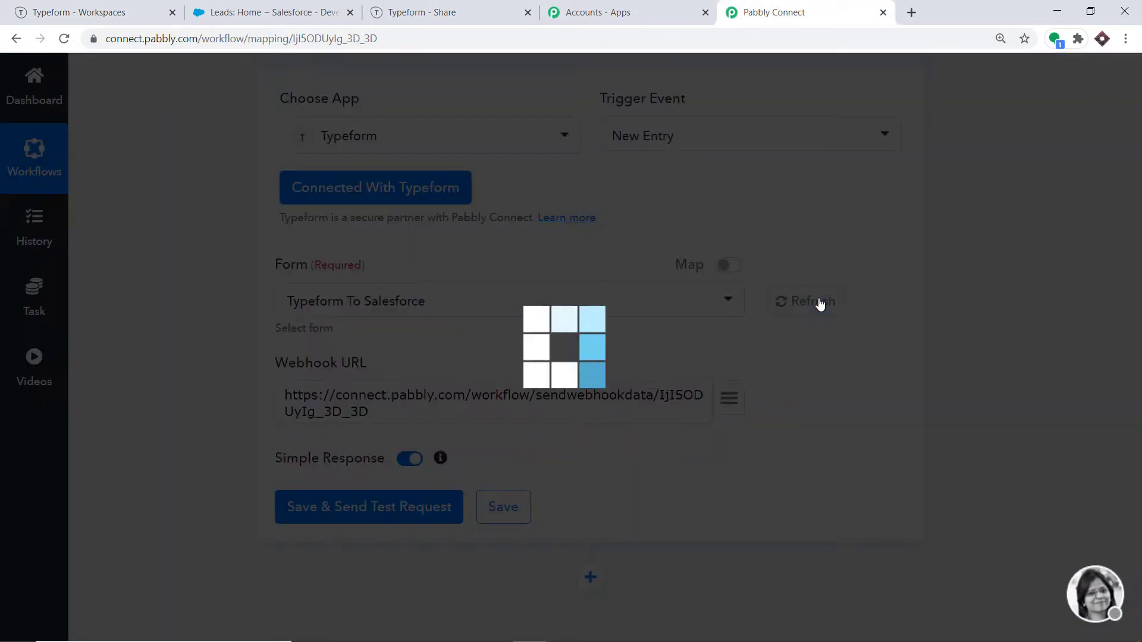
left_click(584, 298)
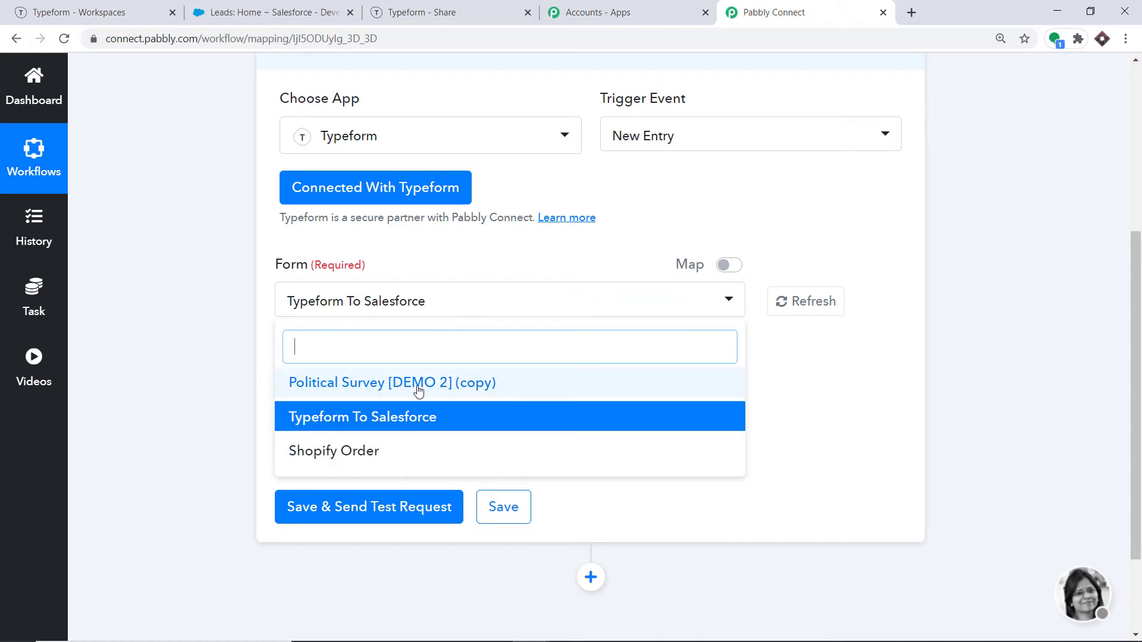
left_click(875, 348)
left_click(54, 3)
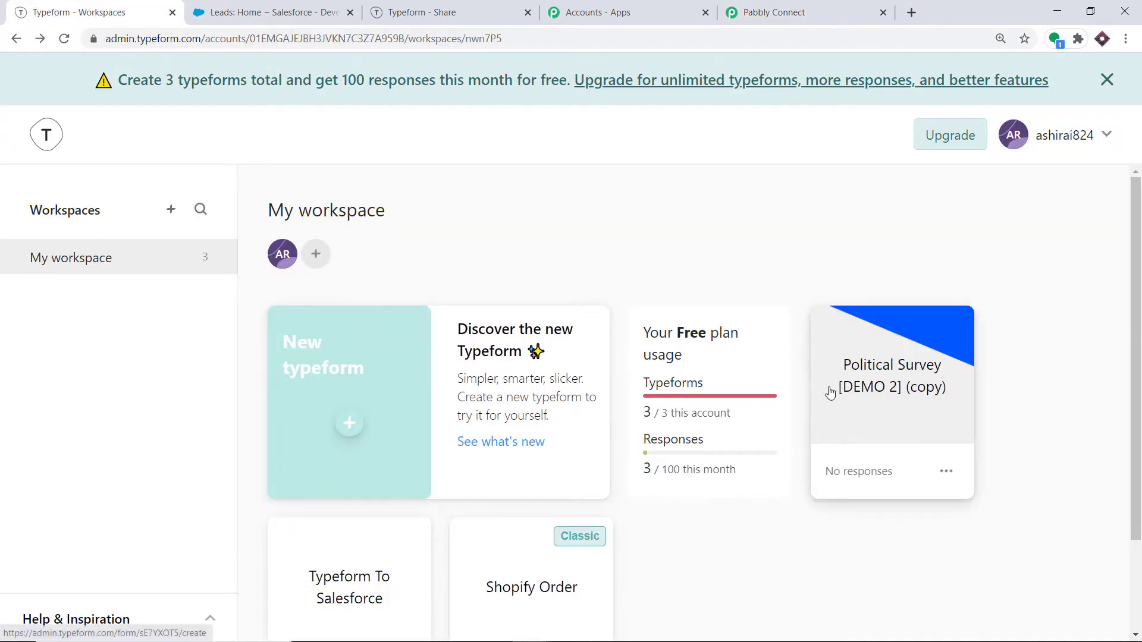
left_click(791, 4)
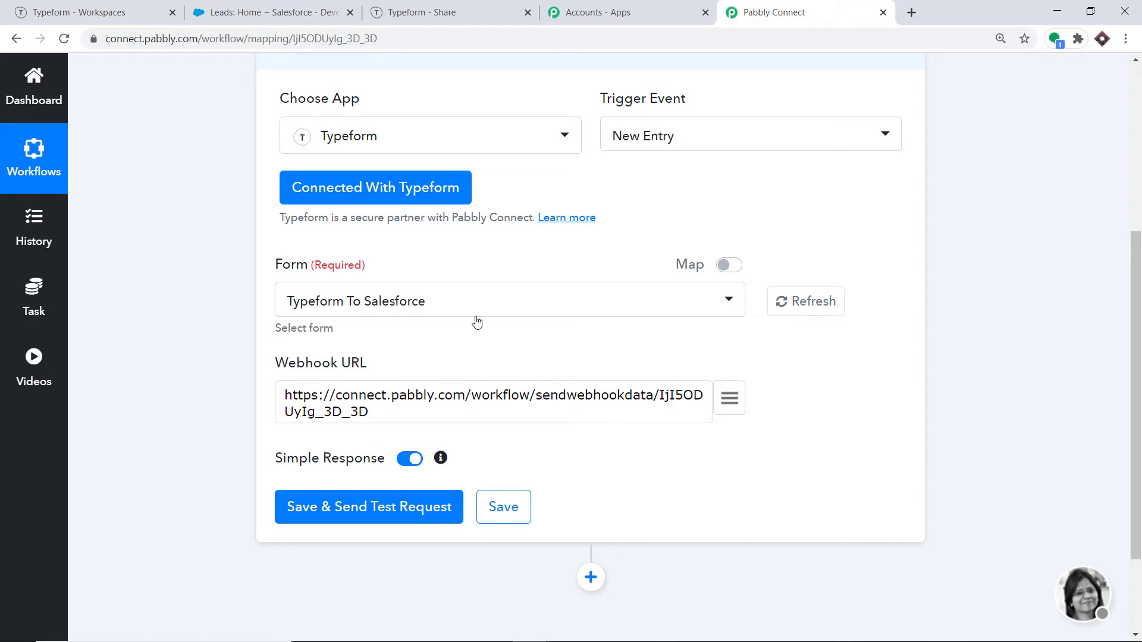
left_click(496, 312)
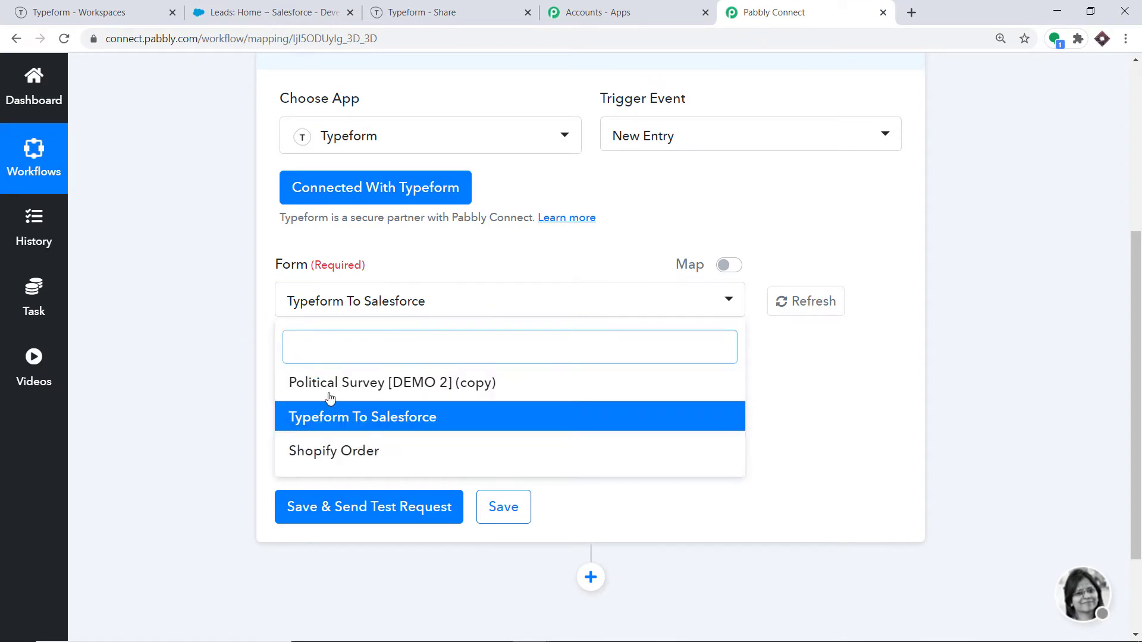
left_click(841, 399)
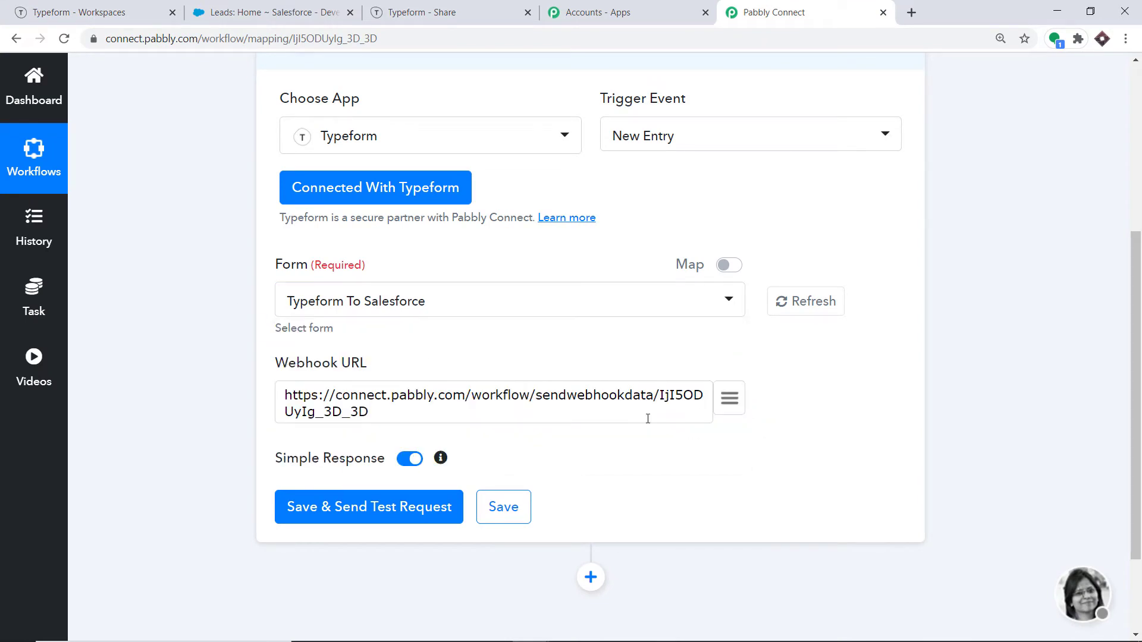
Step: Reselect Typeform To Salesforce as the trigger form after checking the workspace
left_click(88, 10)
scroll(453, 170, "down", 3)
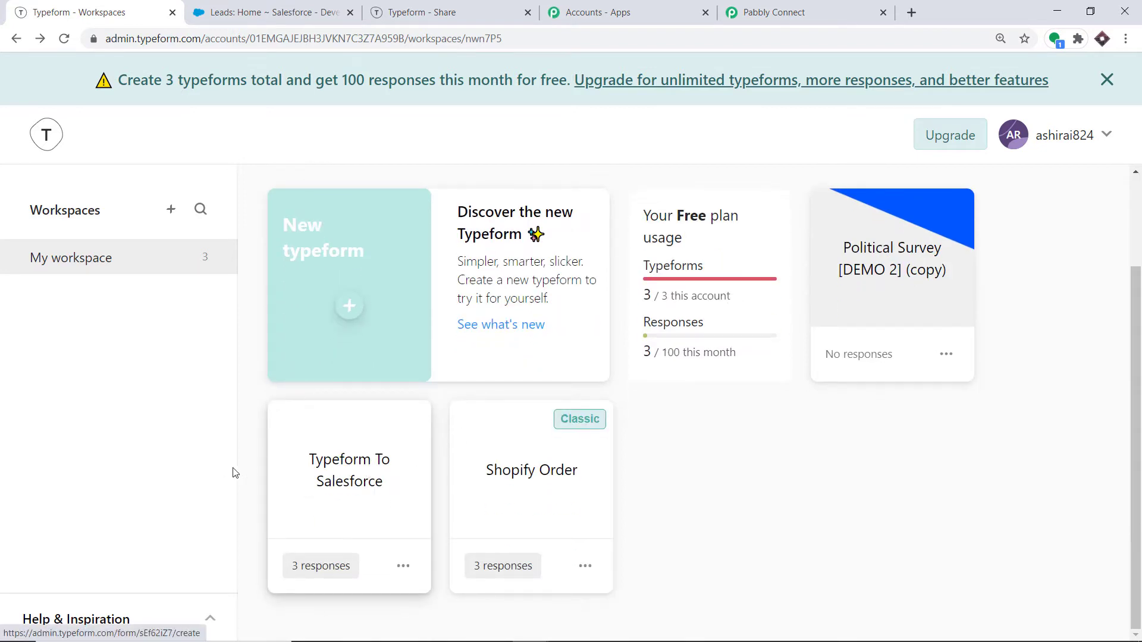
left_click(767, 12)
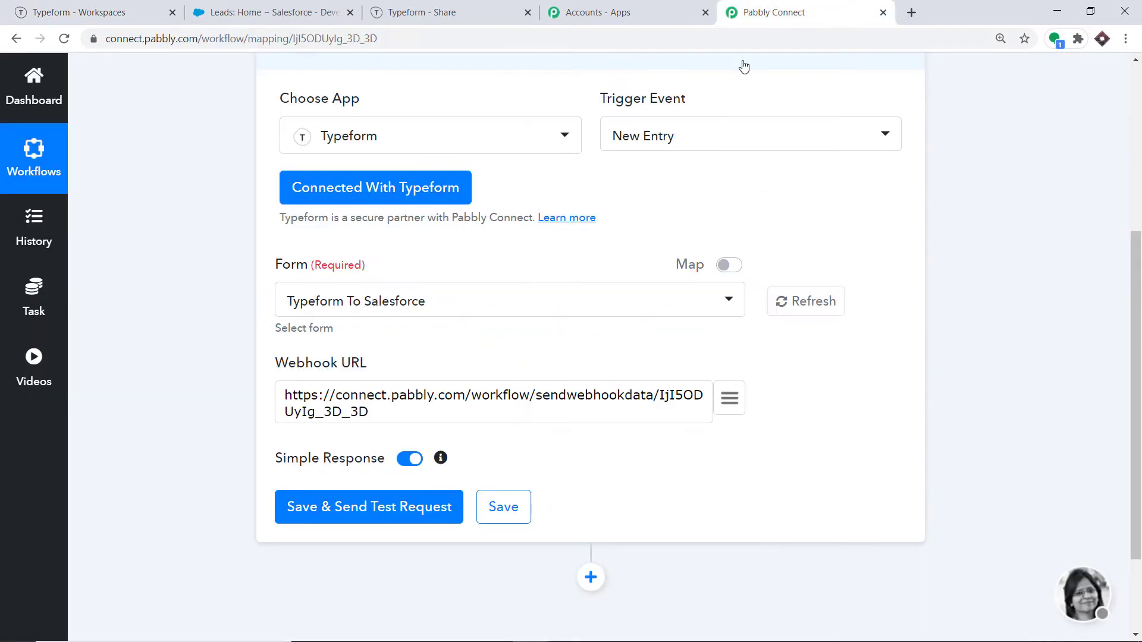
left_click(359, 316)
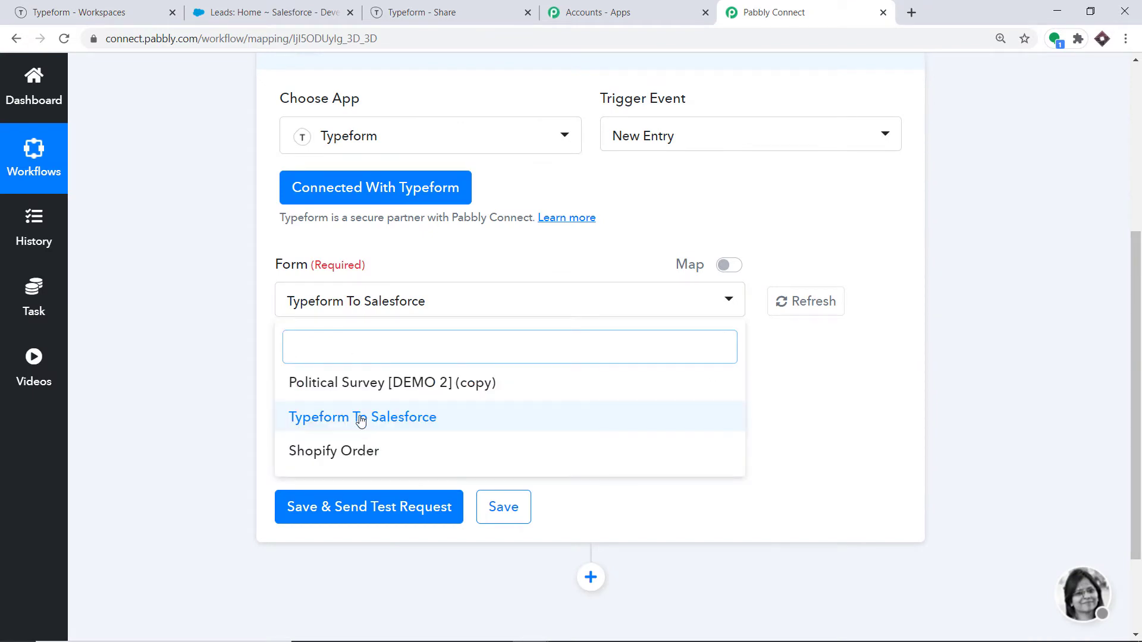
left_click(359, 416)
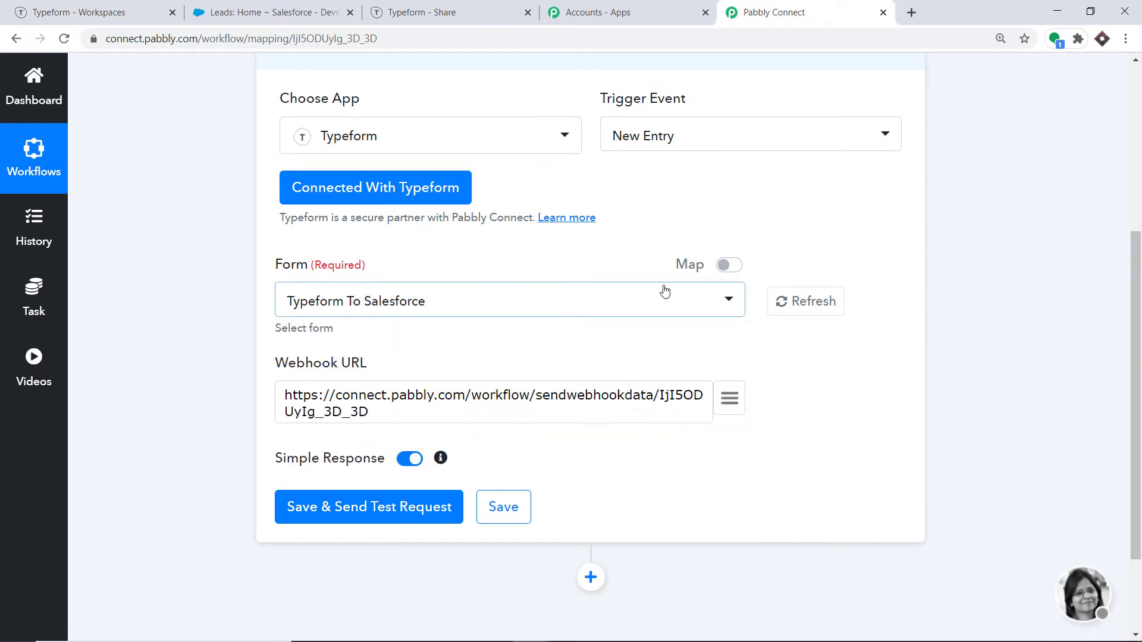
Step: Save the Typeform trigger with a test request and start capturing the webhook response
left_click(402, 507)
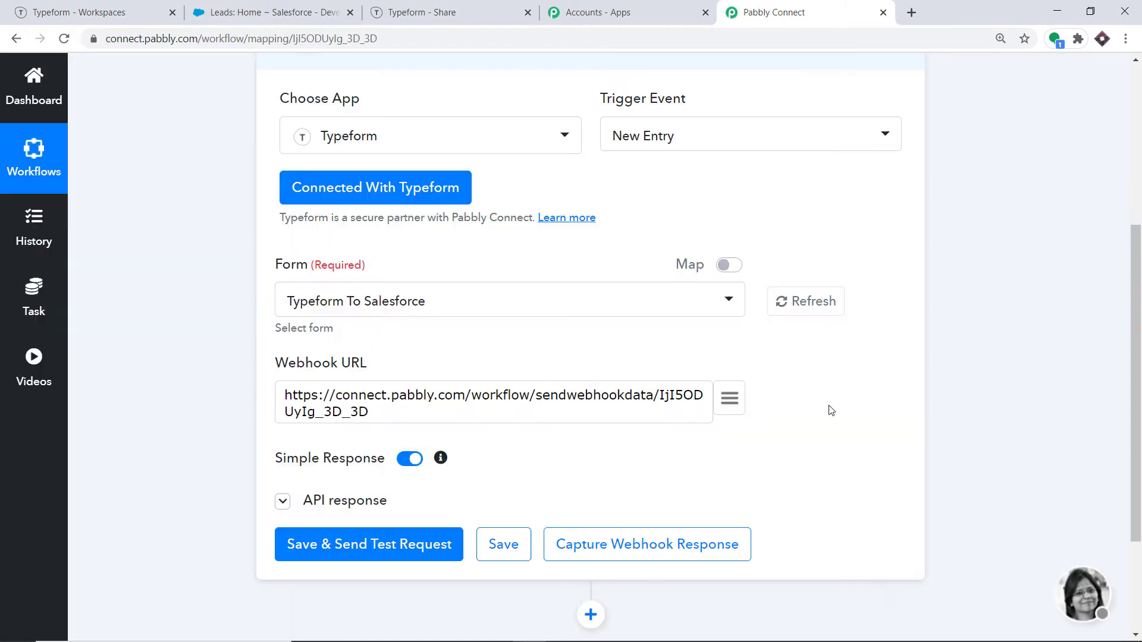
scroll(820, 415, "down", 4)
scroll(824, 413, "down", 2)
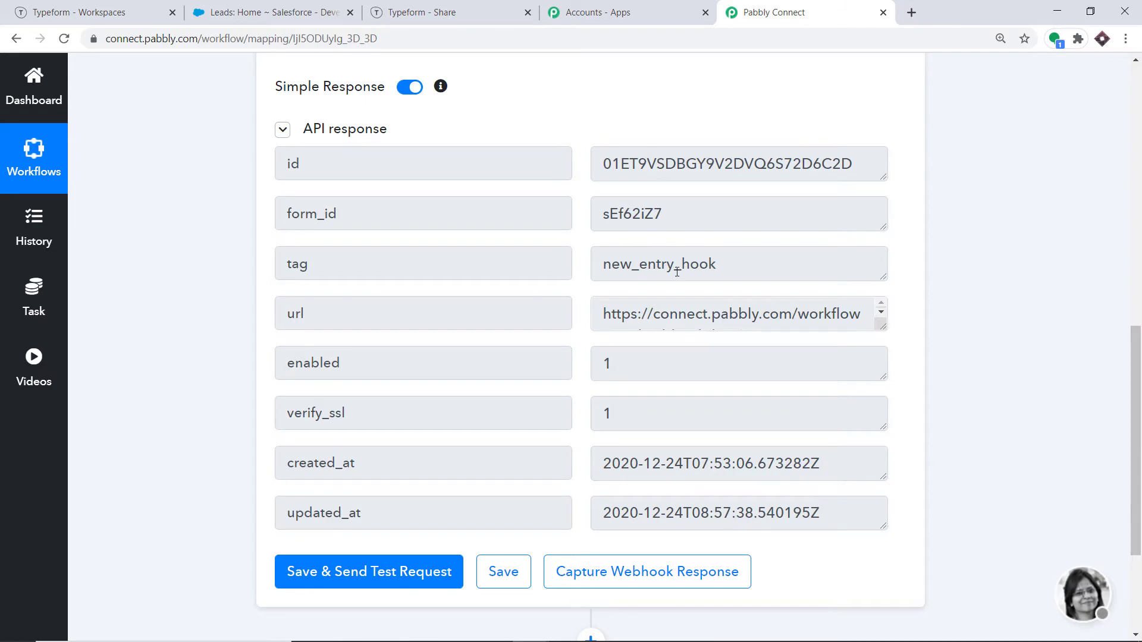
left_click(66, 12)
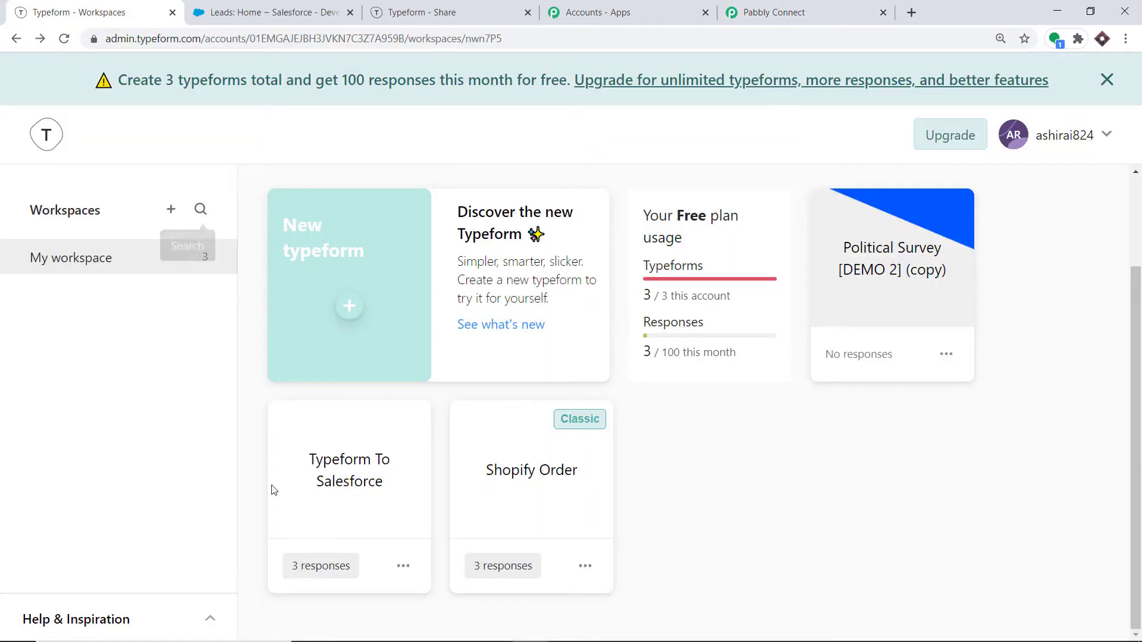
left_click(812, 6)
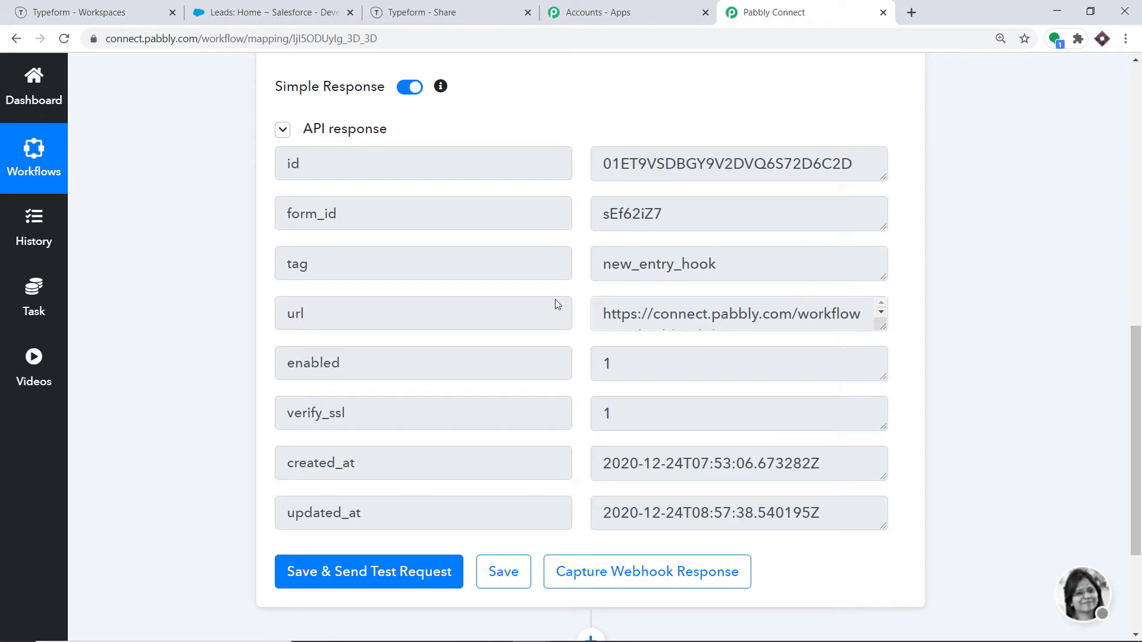
left_click(627, 575)
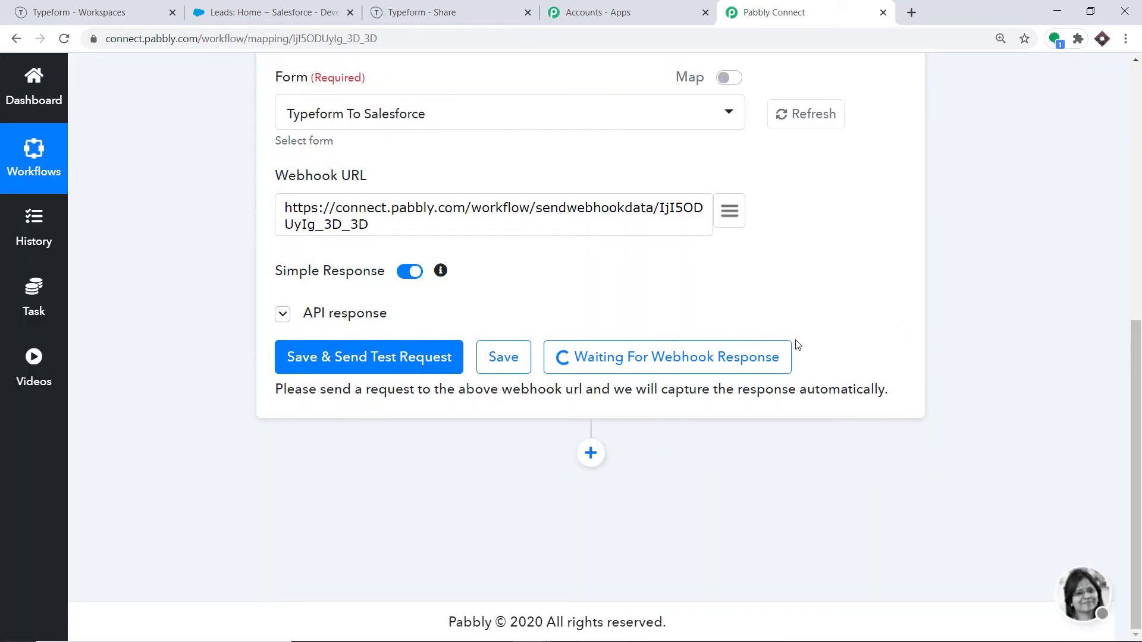
Step: Copy the Typeform To Salesforce form's share link and open a new browser tab
left_click(63, 12)
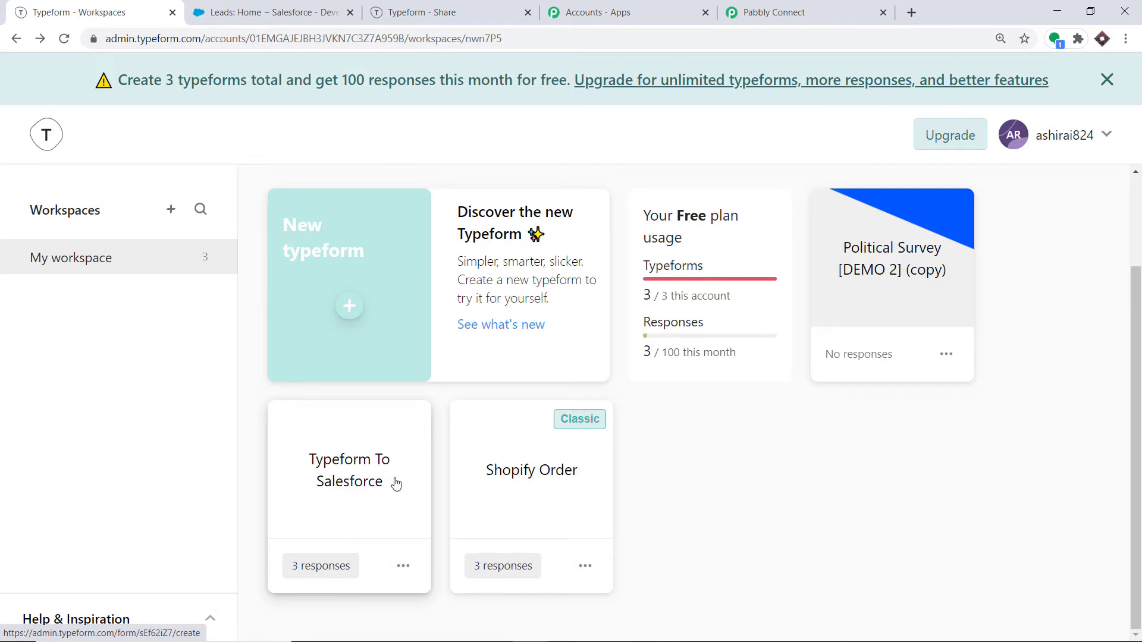
left_click(400, 567)
left_click(454, 414)
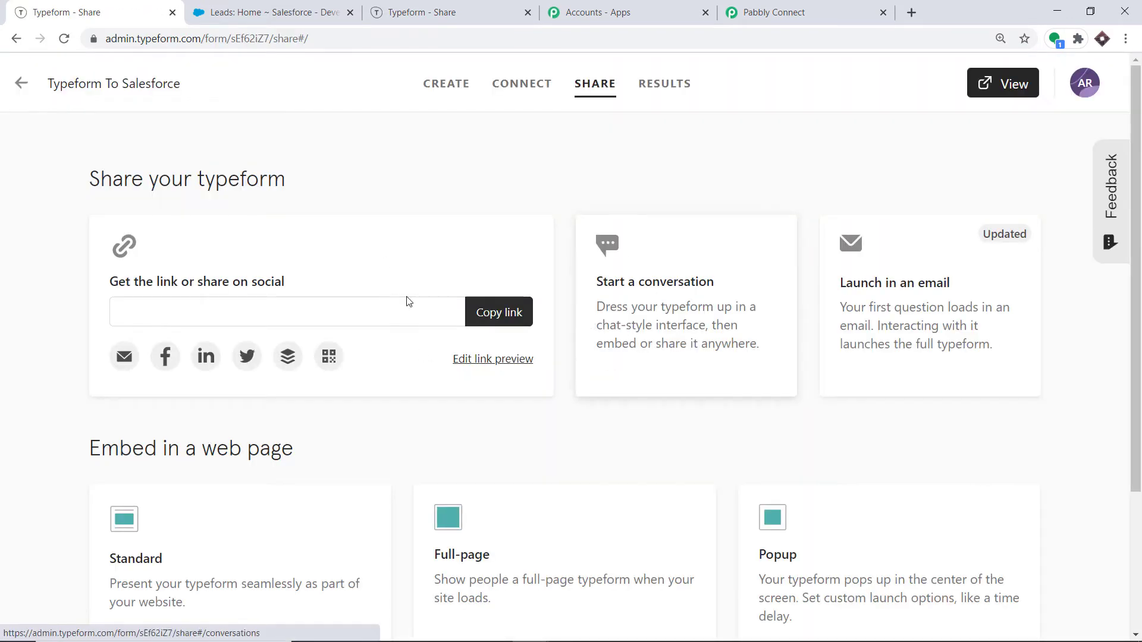
left_click(511, 316)
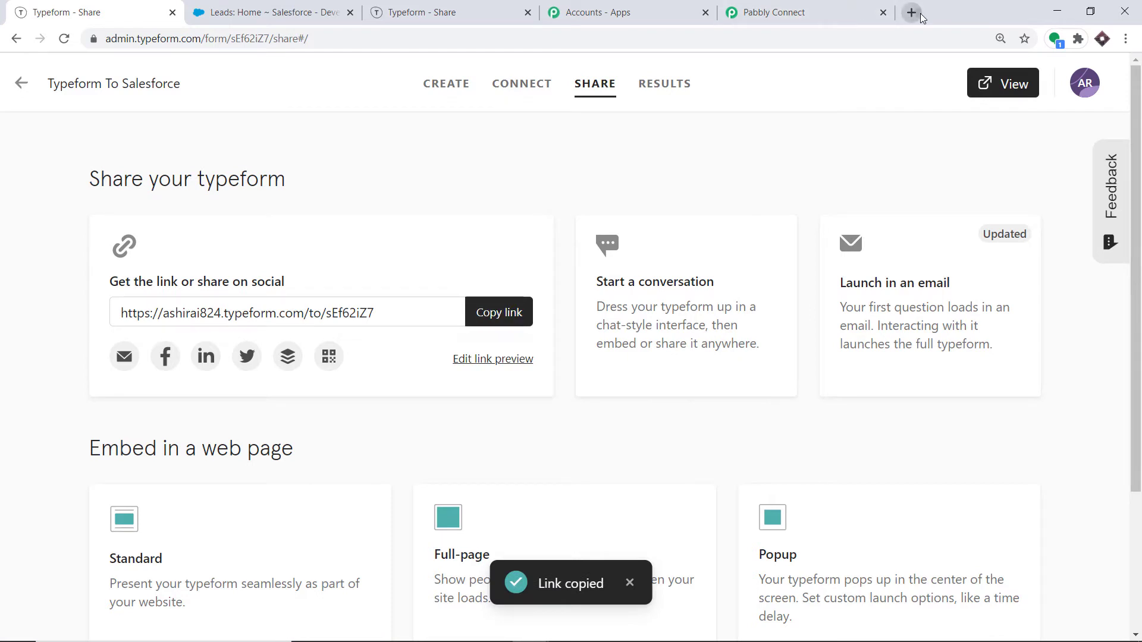
left_click(911, 11)
Step: Open the pasted form link and answer company 'Microsoft' plus the first and last name
key("ctrl+v")
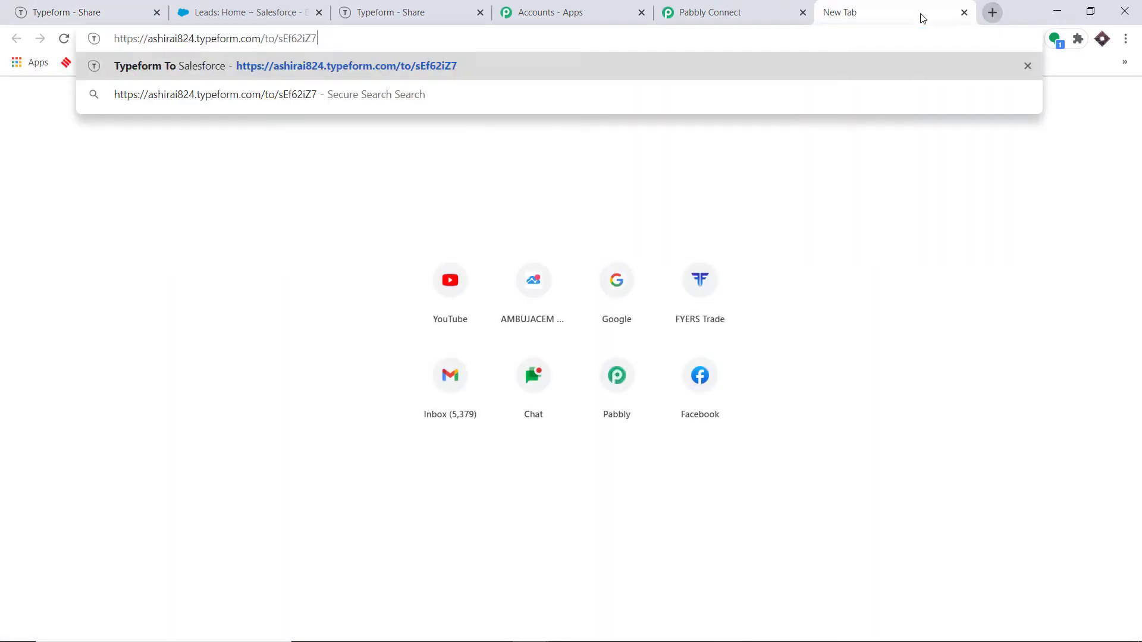
key("Return")
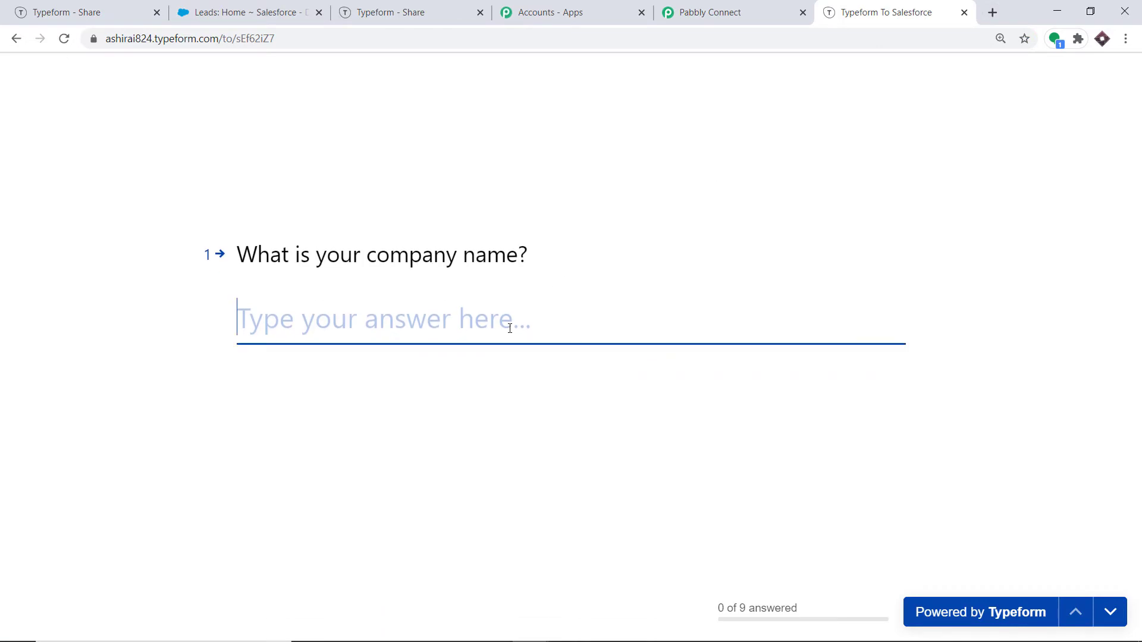
type("Micros")
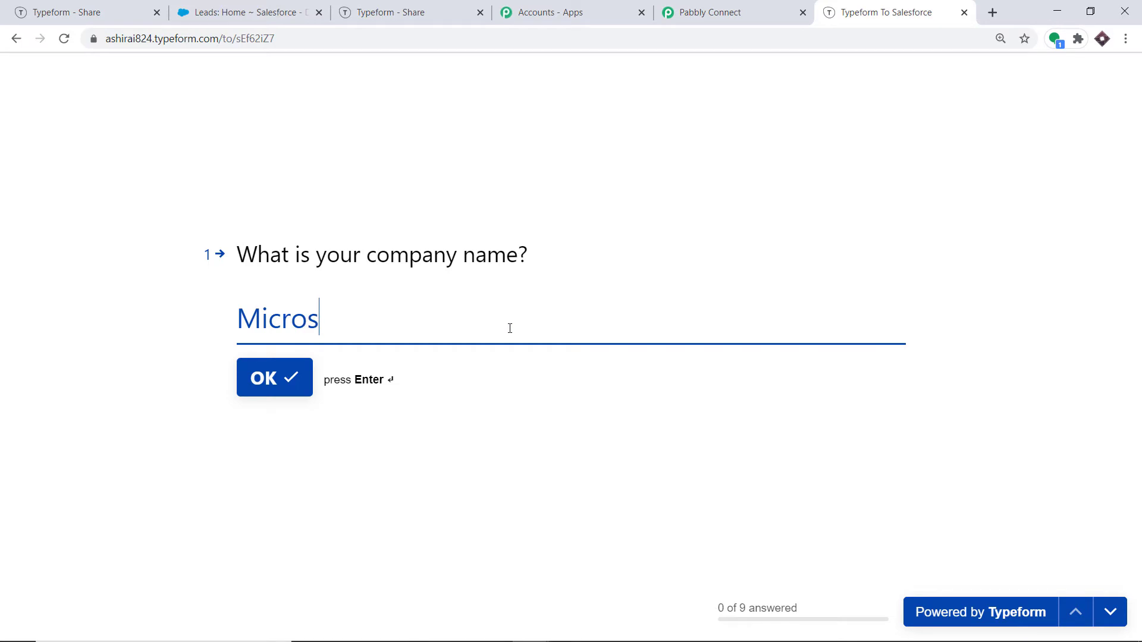
type("ofy")
key("BackSpace")
type("t")
left_click(288, 381)
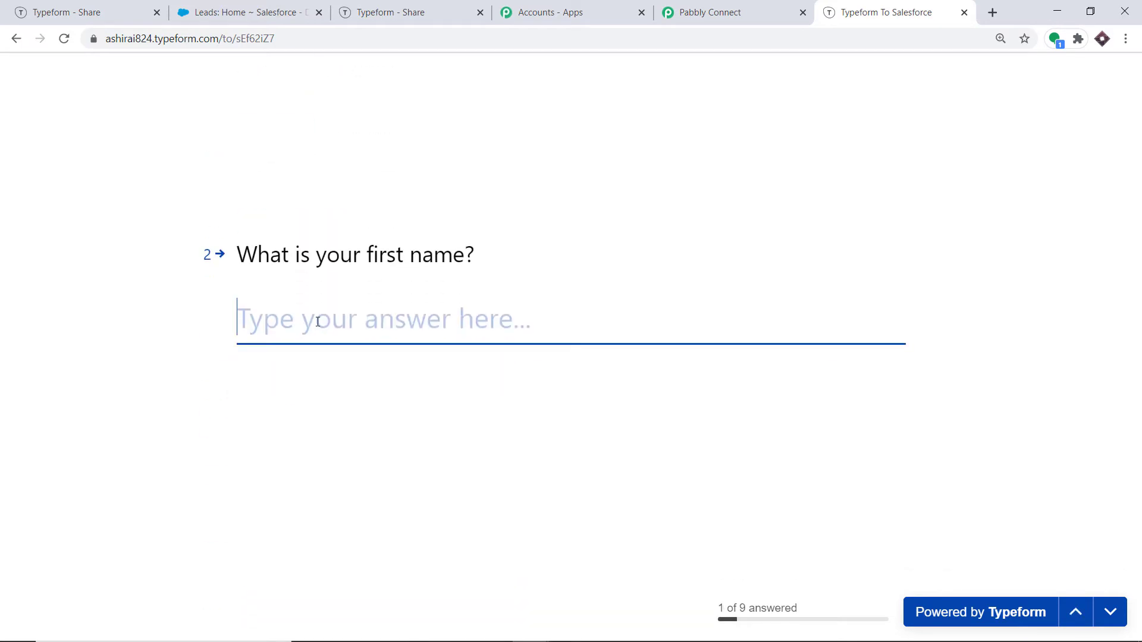
type("Steve")
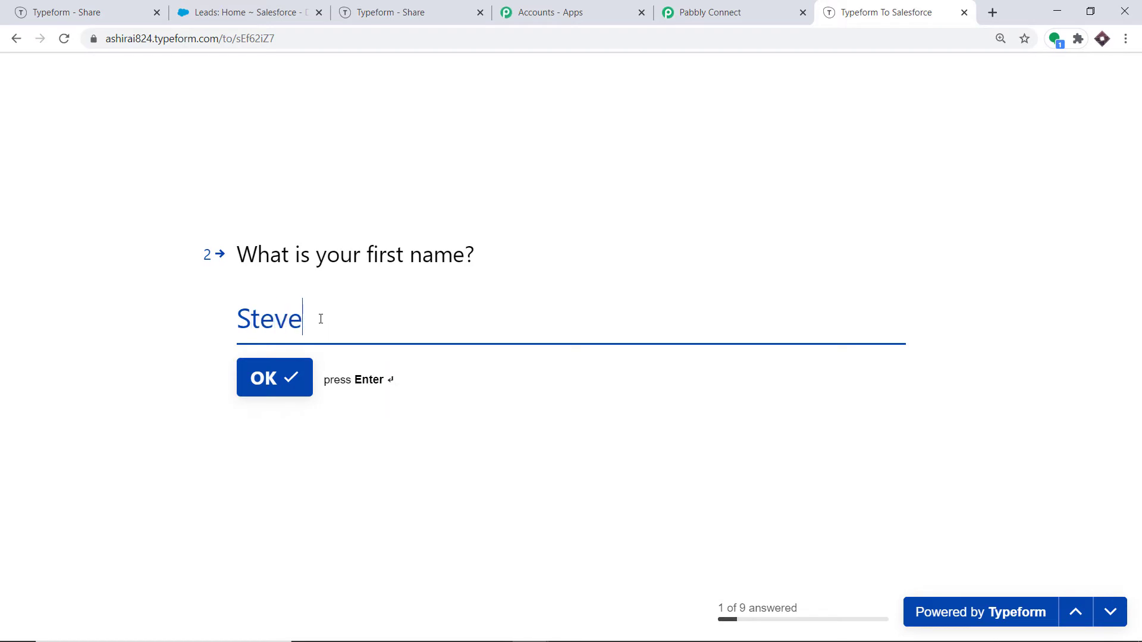
left_click(295, 382)
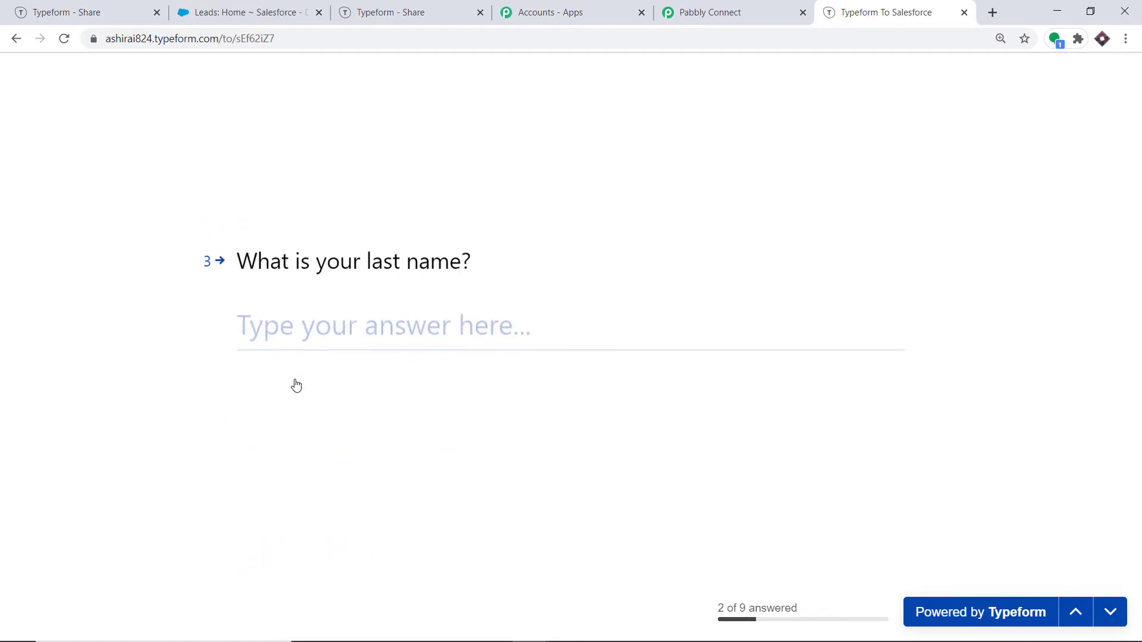
type("Jobs")
left_click(296, 383)
Step: Enter a phone number with India as its country, then an e-mail address
left_click(262, 315)
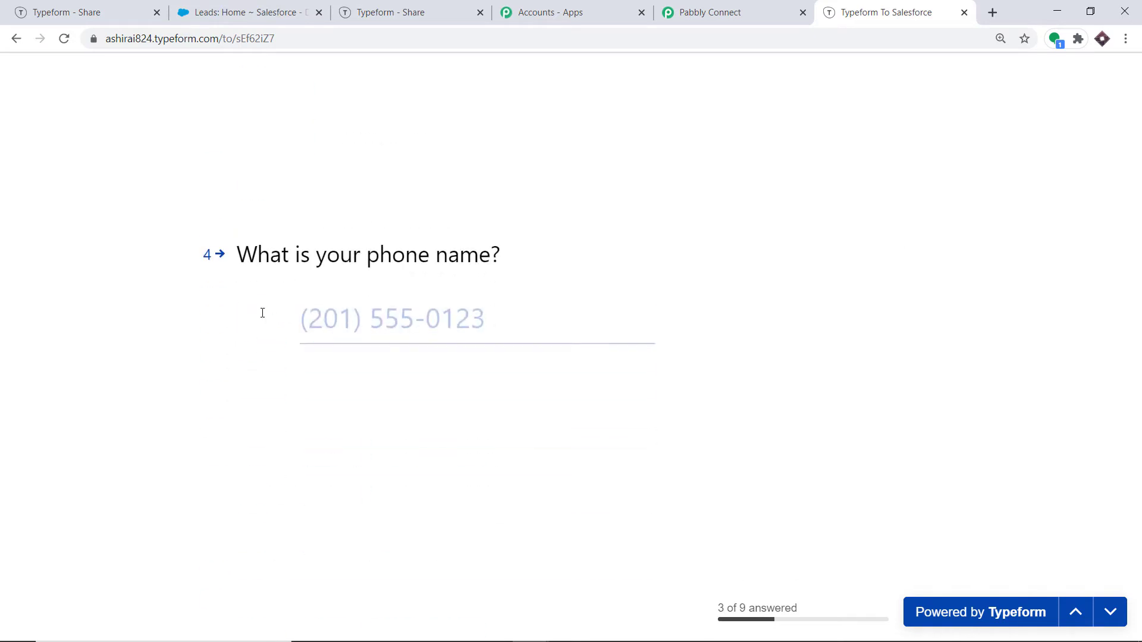
type("ind")
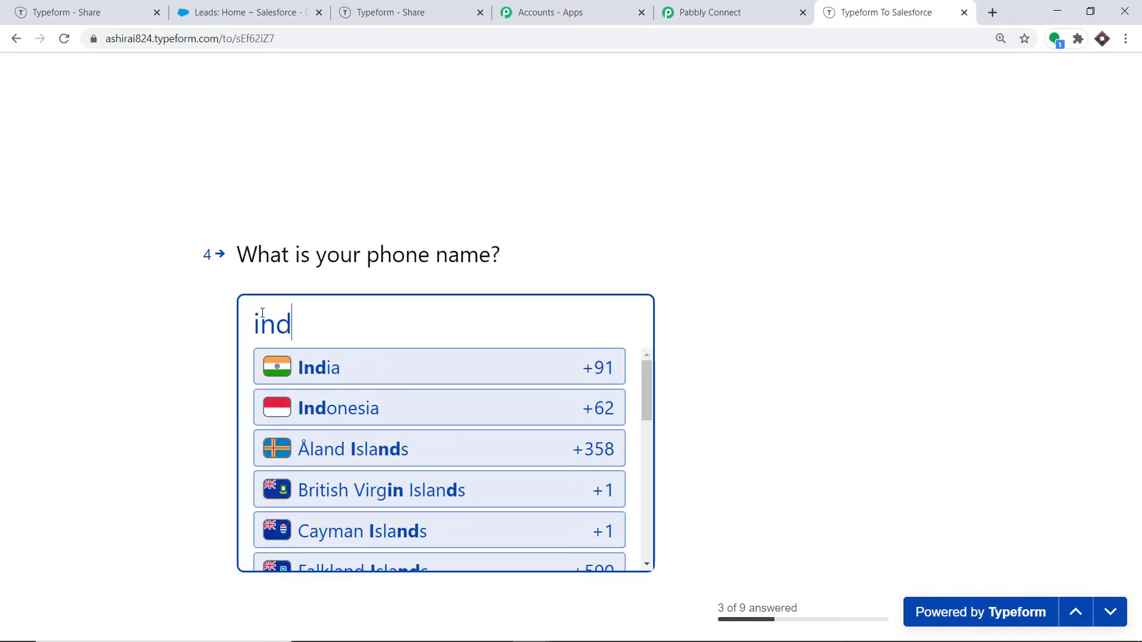
left_click(340, 369)
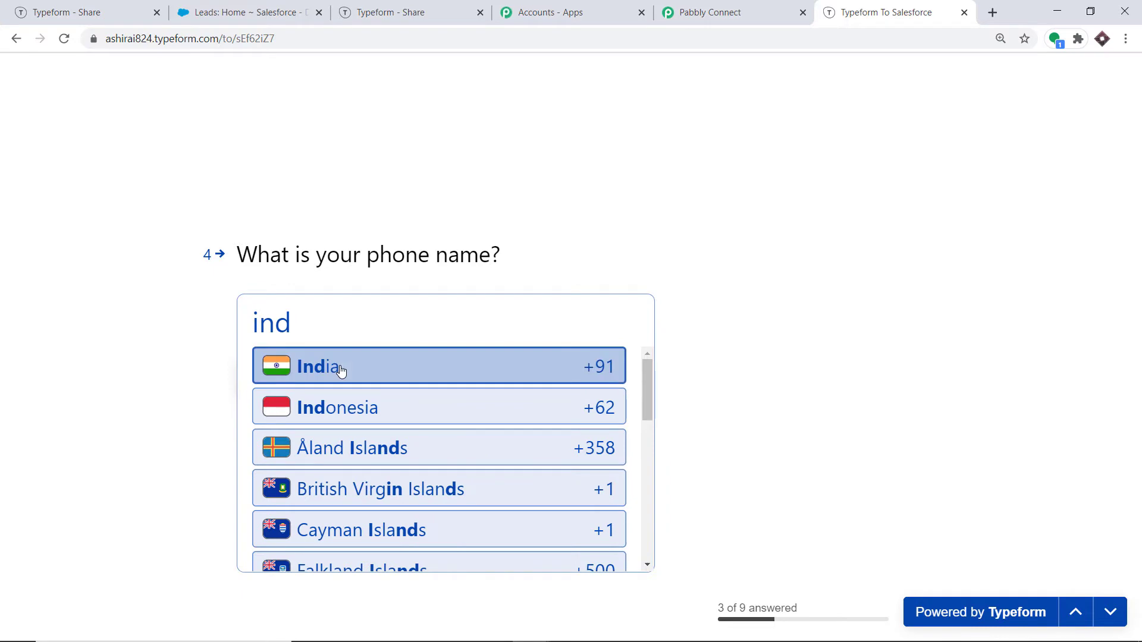
left_click(367, 321)
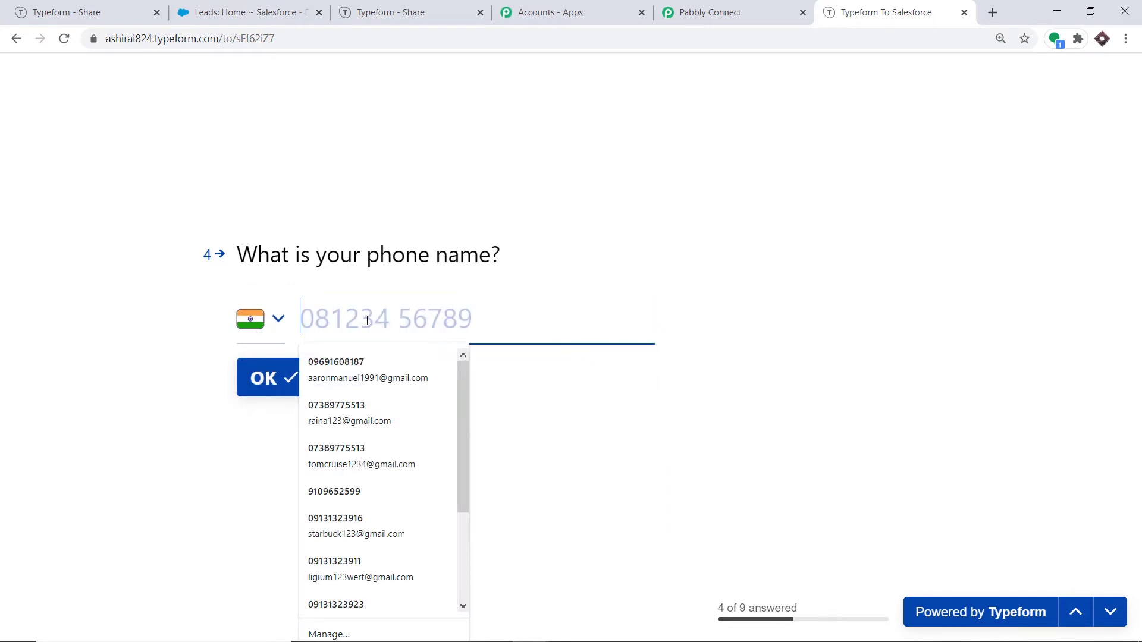
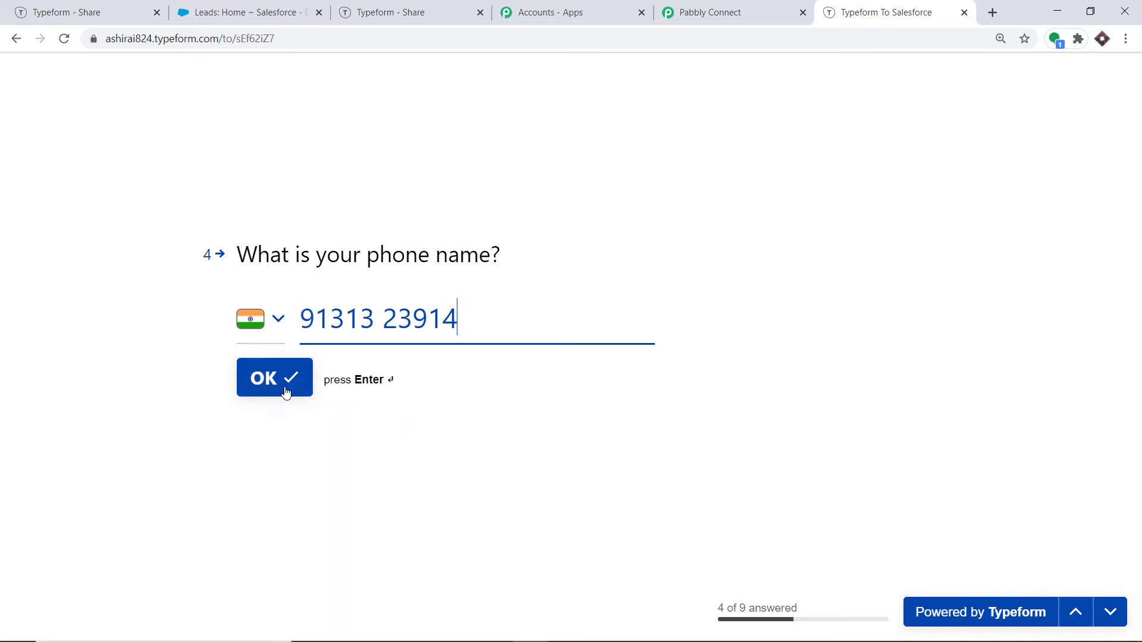
left_click(284, 387)
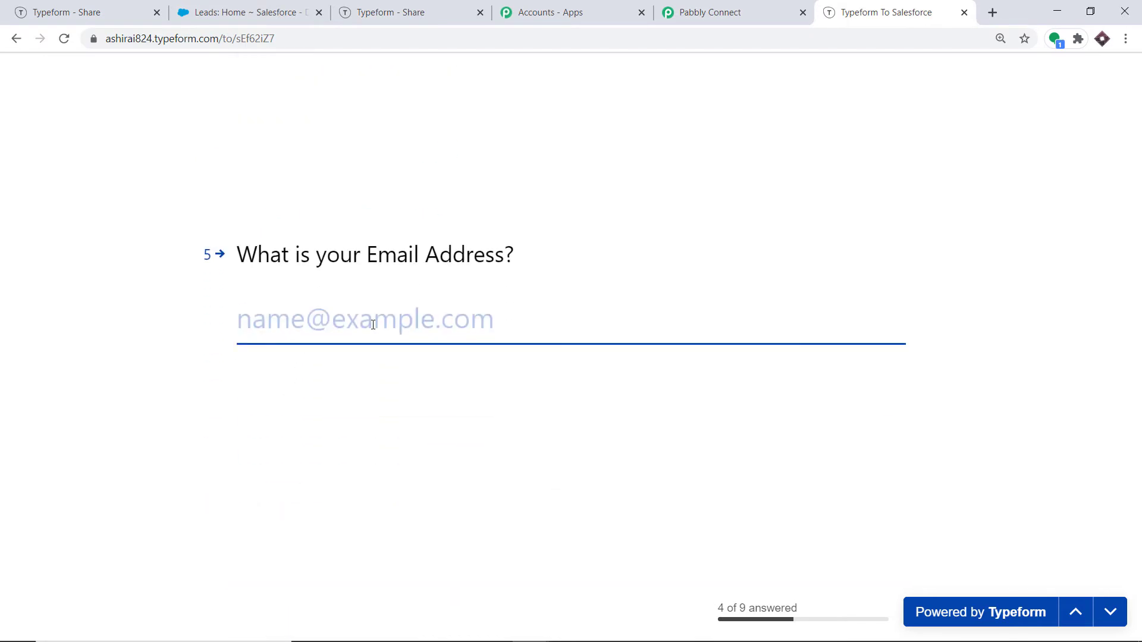
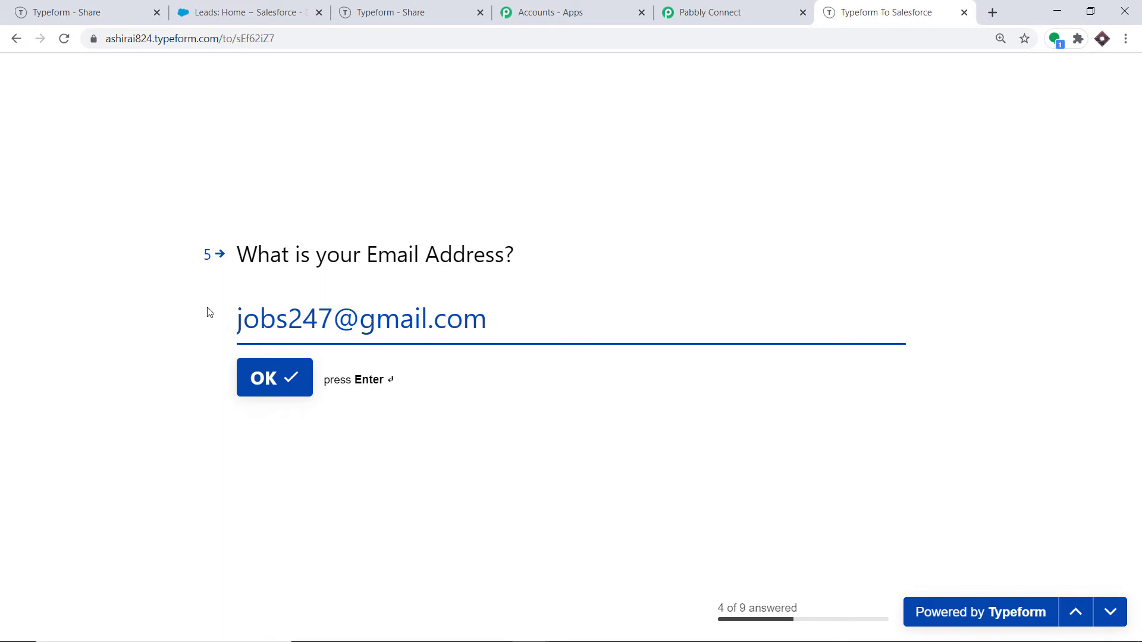
left_click(290, 373)
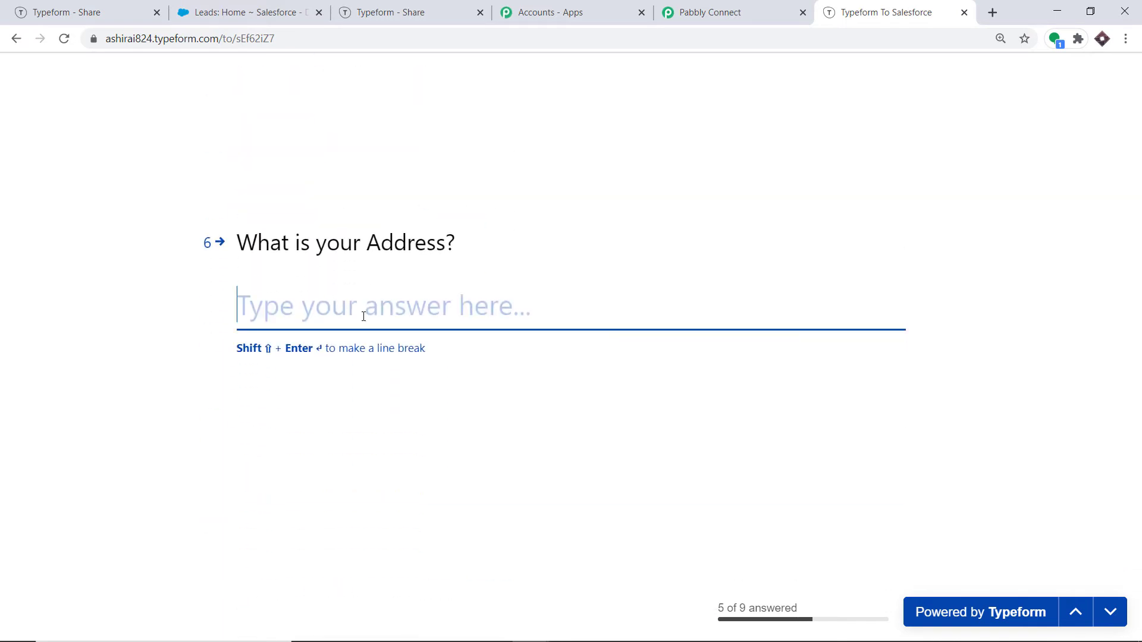
type("Apple Park")
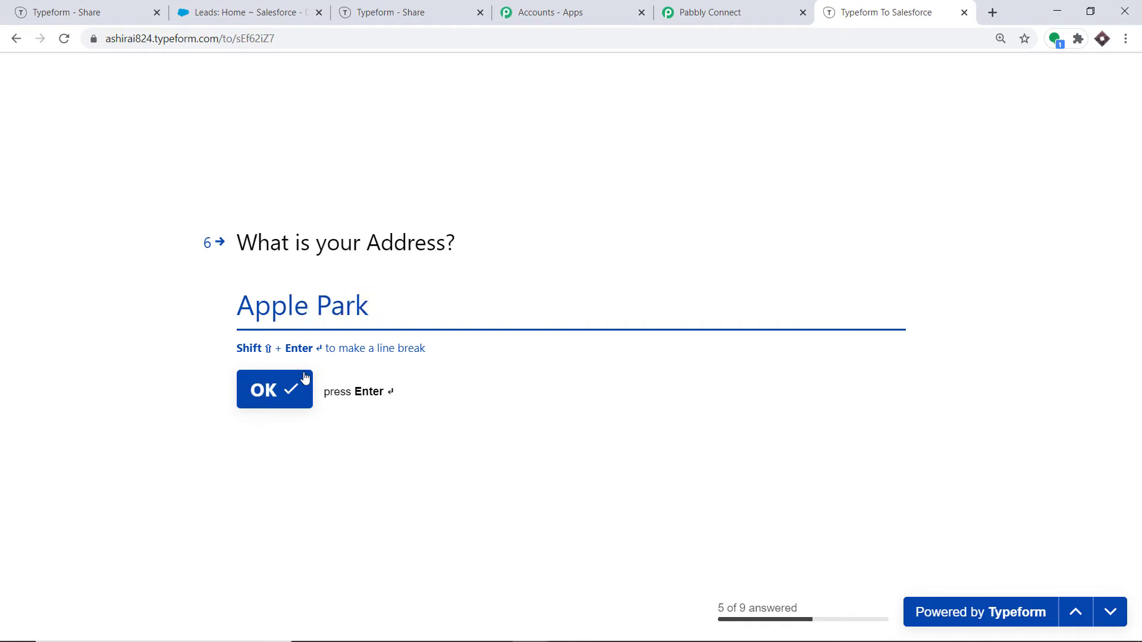
left_click(303, 378)
type("www.apple.com")
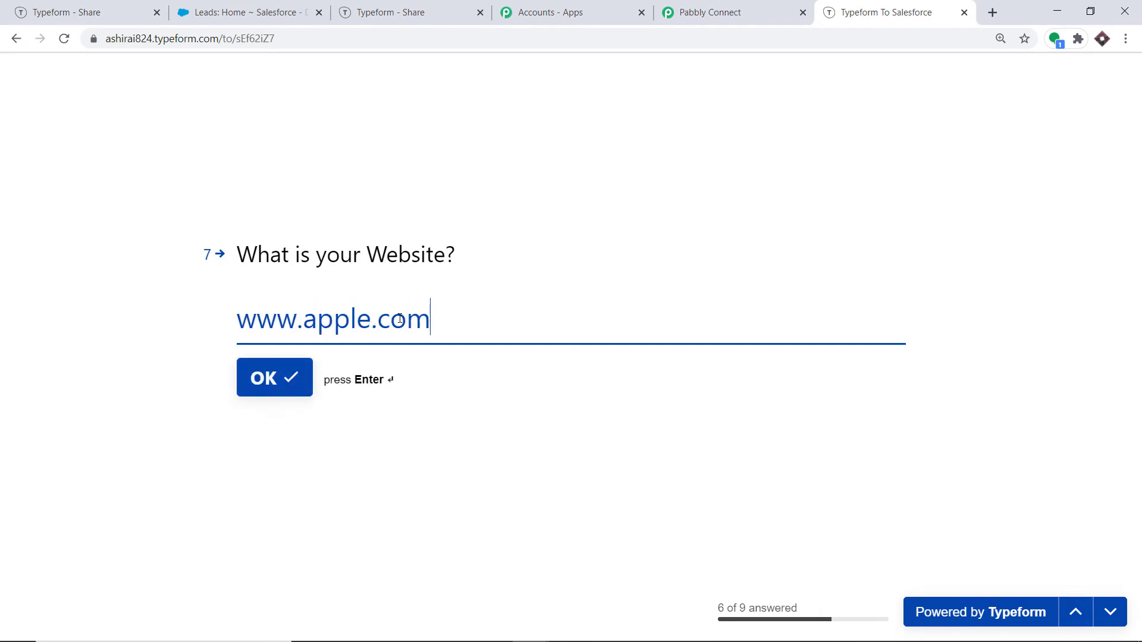
left_click(271, 377)
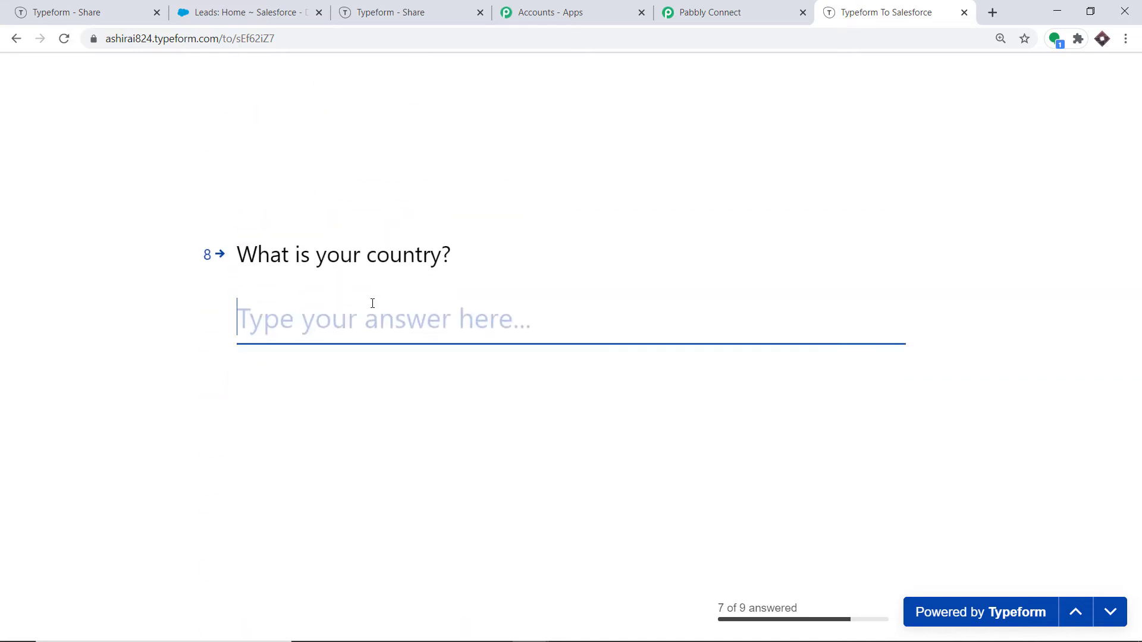
type("India")
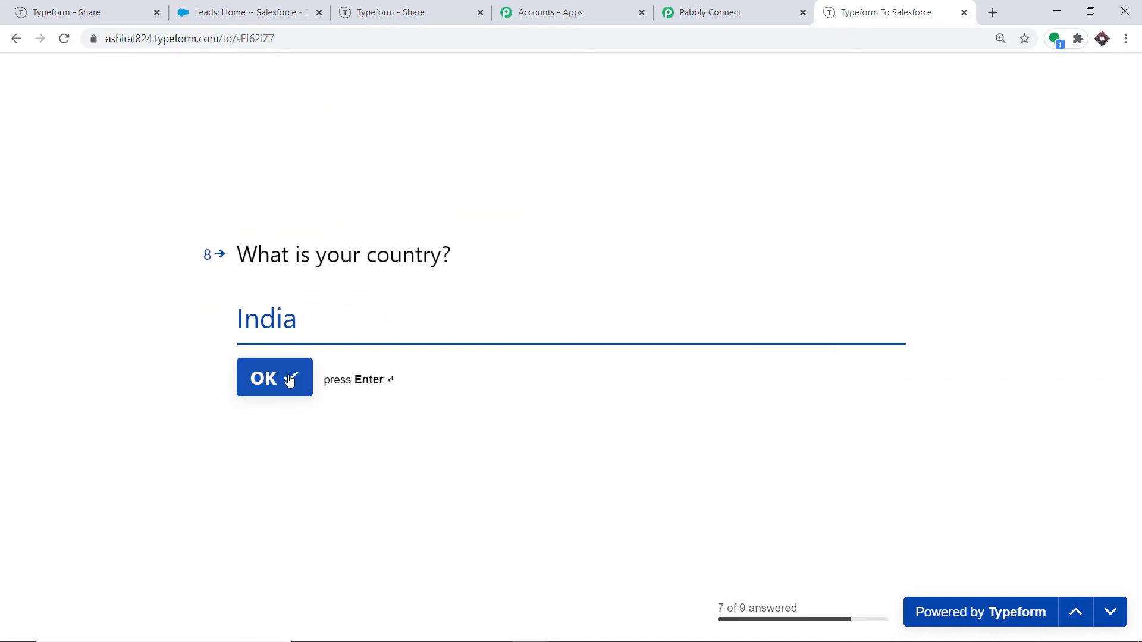
left_click(288, 377)
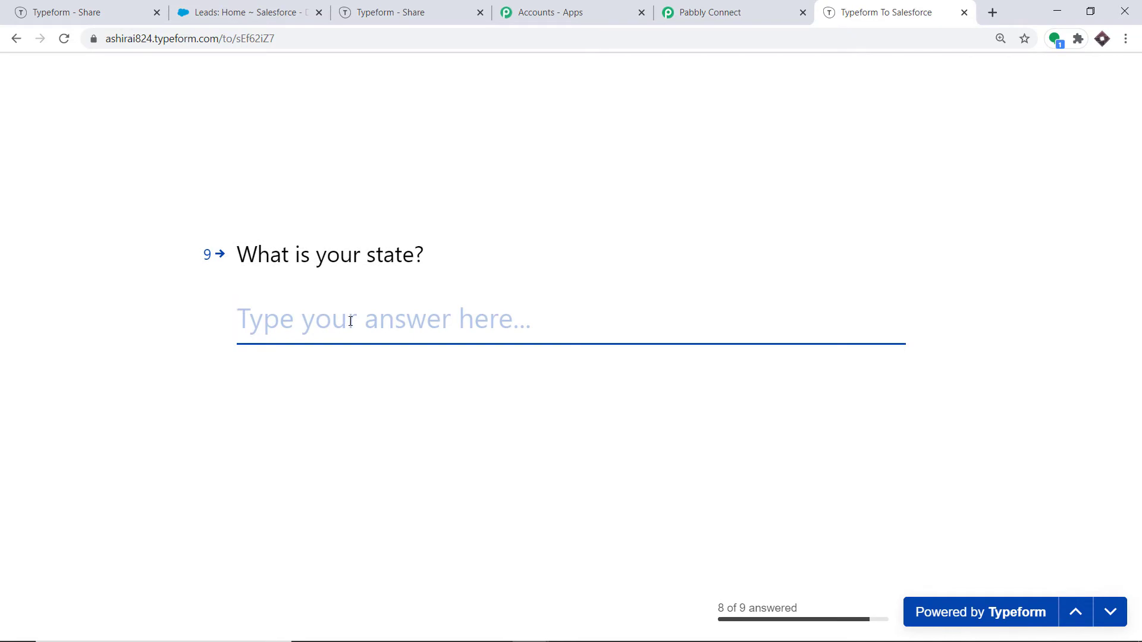
type("Mh\\")
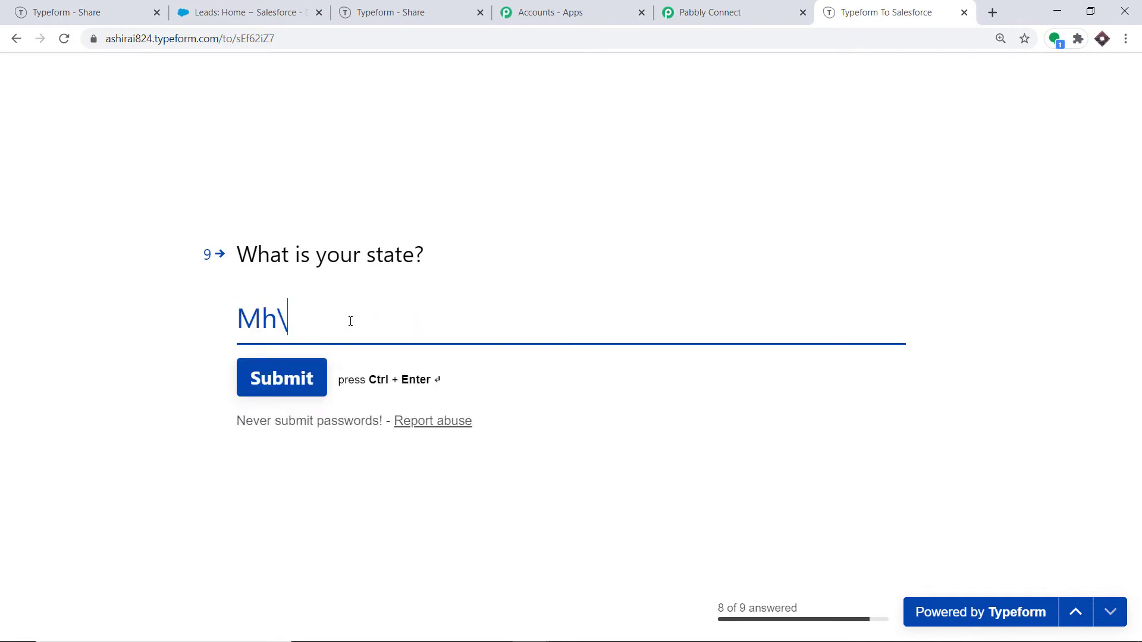
key("BackSpace")
type("aharashtra")
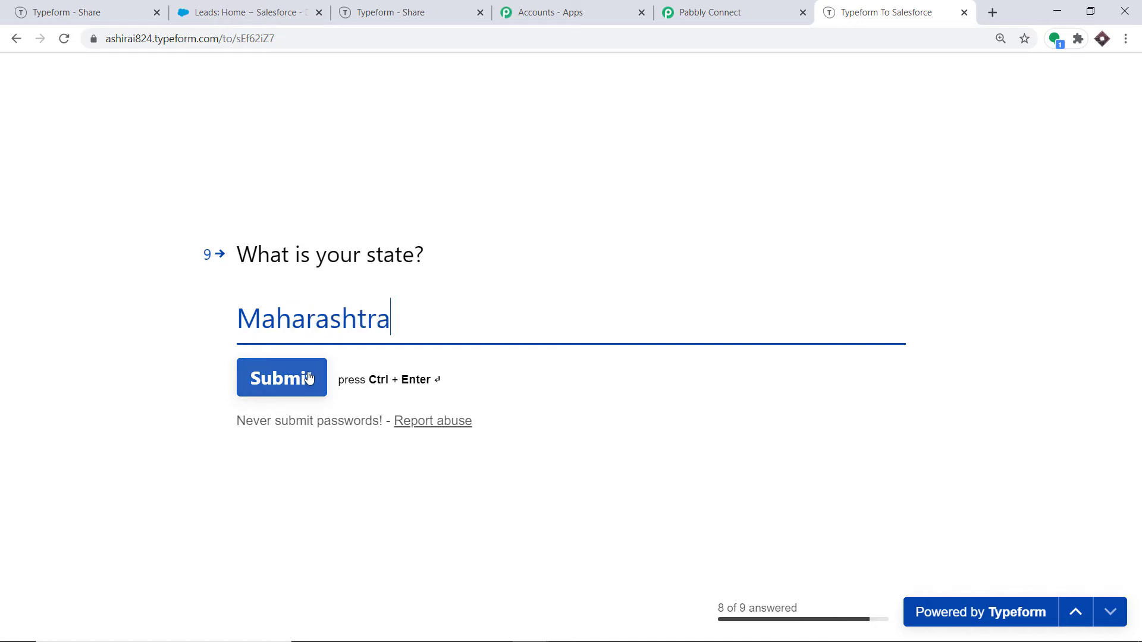
left_click(309, 377)
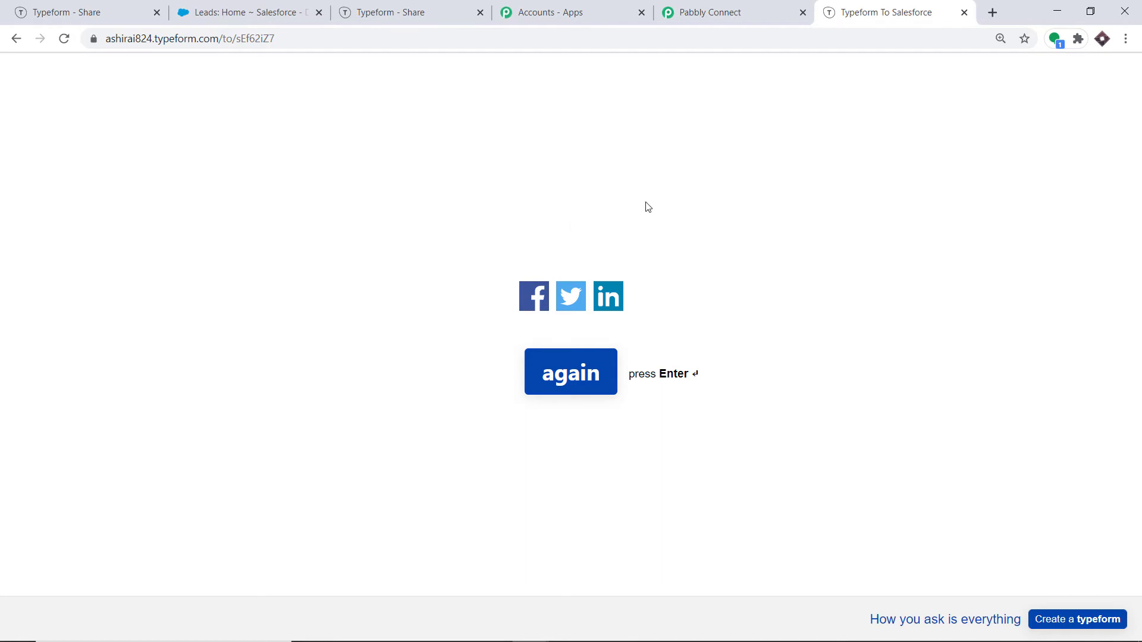
left_click(741, 6)
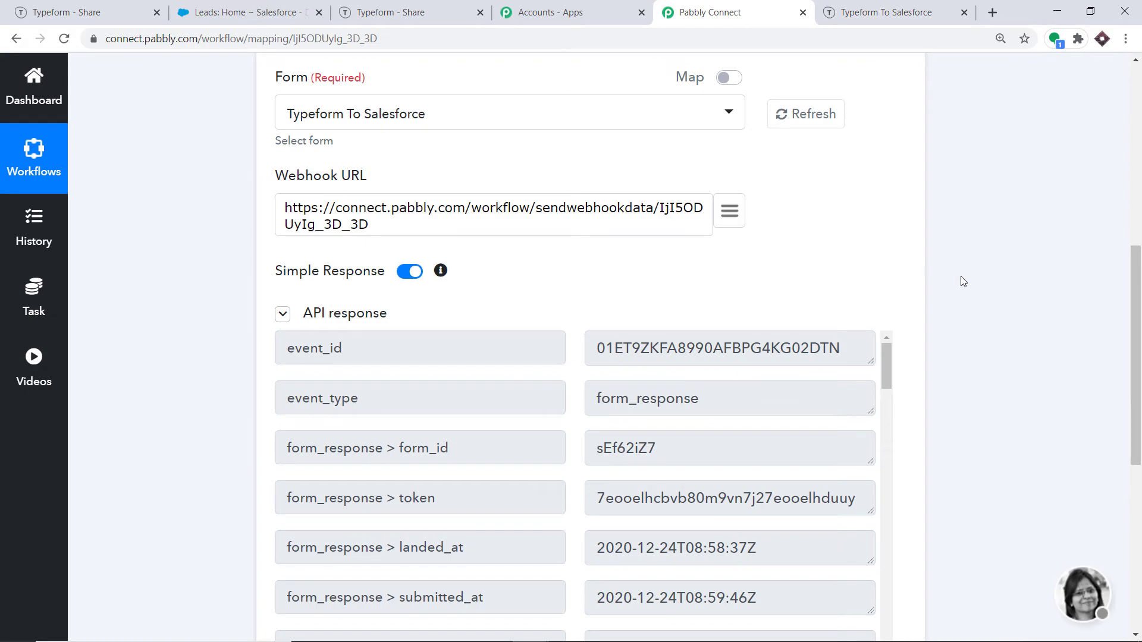
scroll(964, 281, "down", 10)
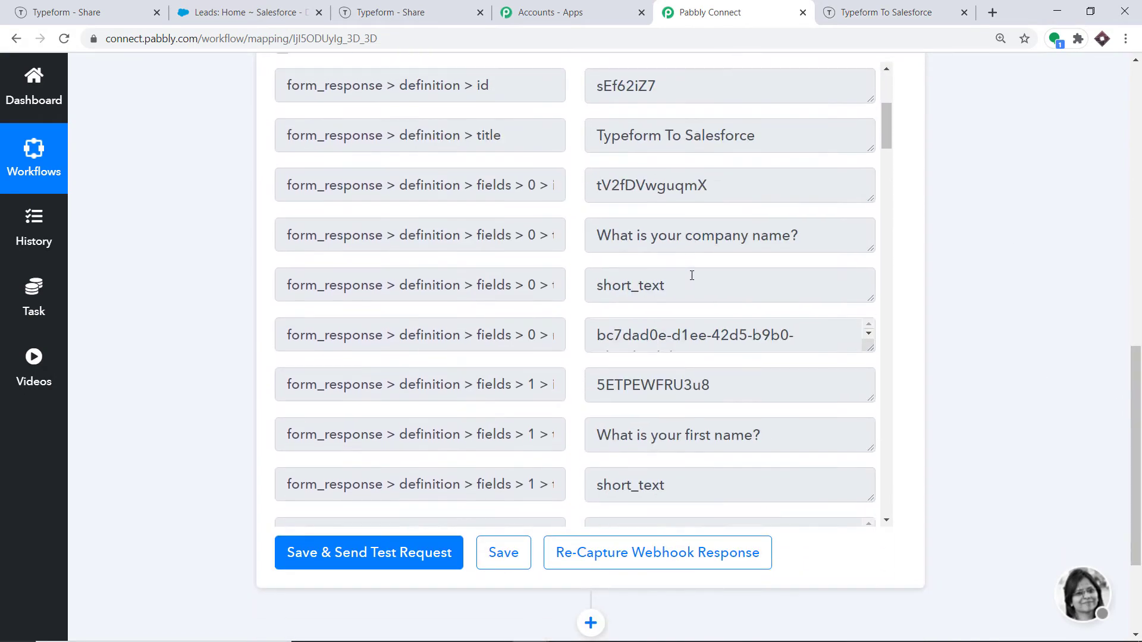
scroll(719, 261, "down", 8)
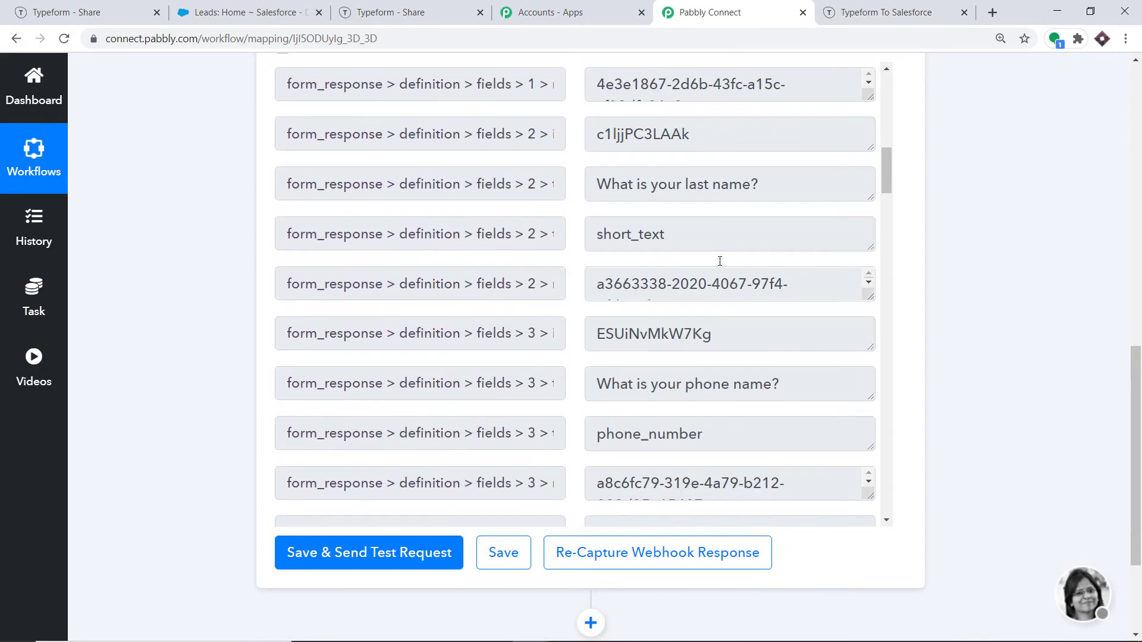
scroll(719, 261, "down", 10)
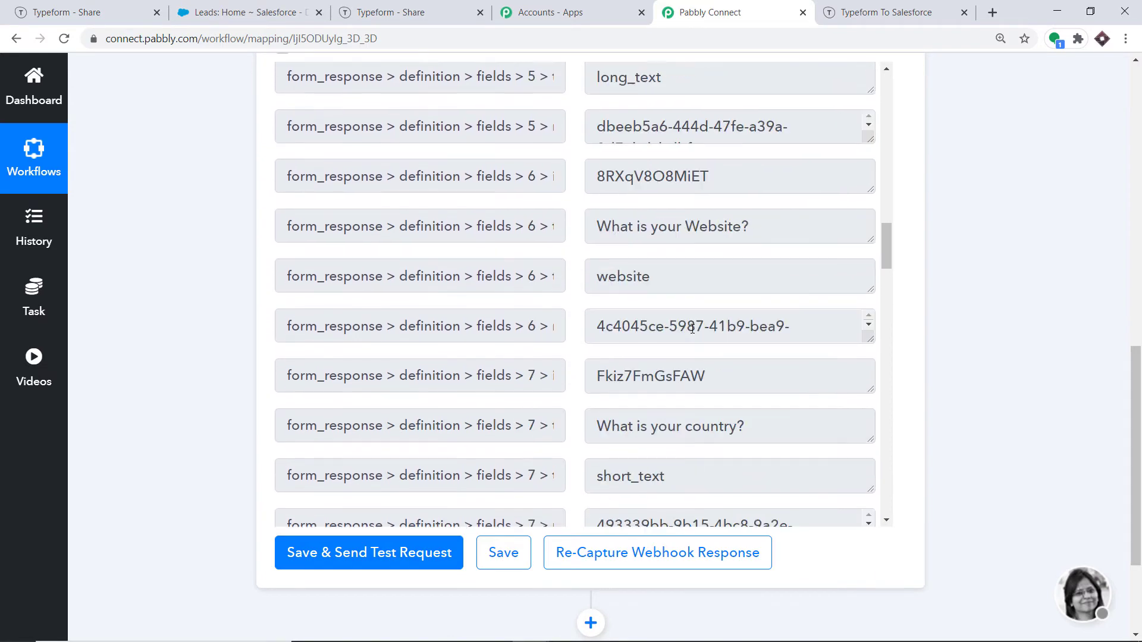
scroll(692, 328, "down", 12)
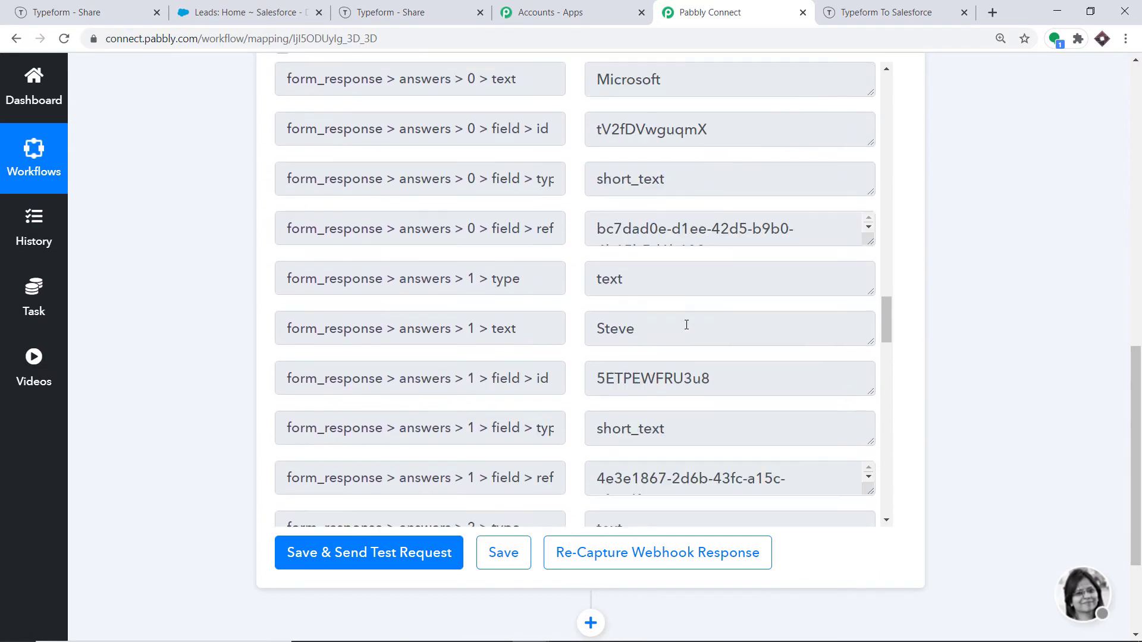
scroll(686, 325, "down", 1)
scroll(629, 314, "down", 5)
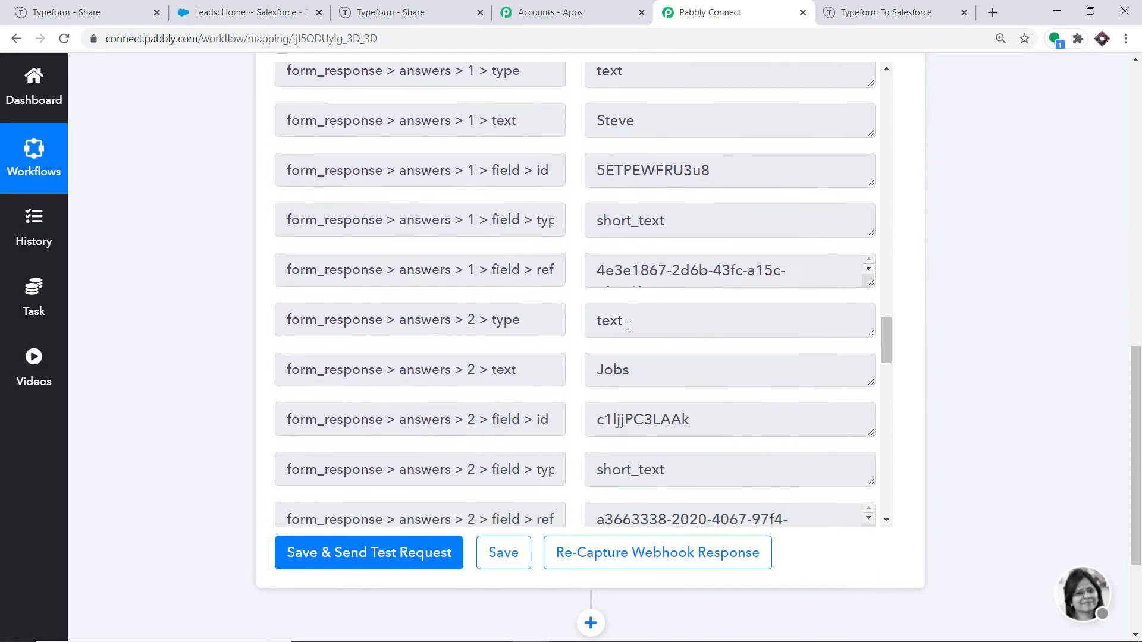
scroll(656, 225, "down", 5)
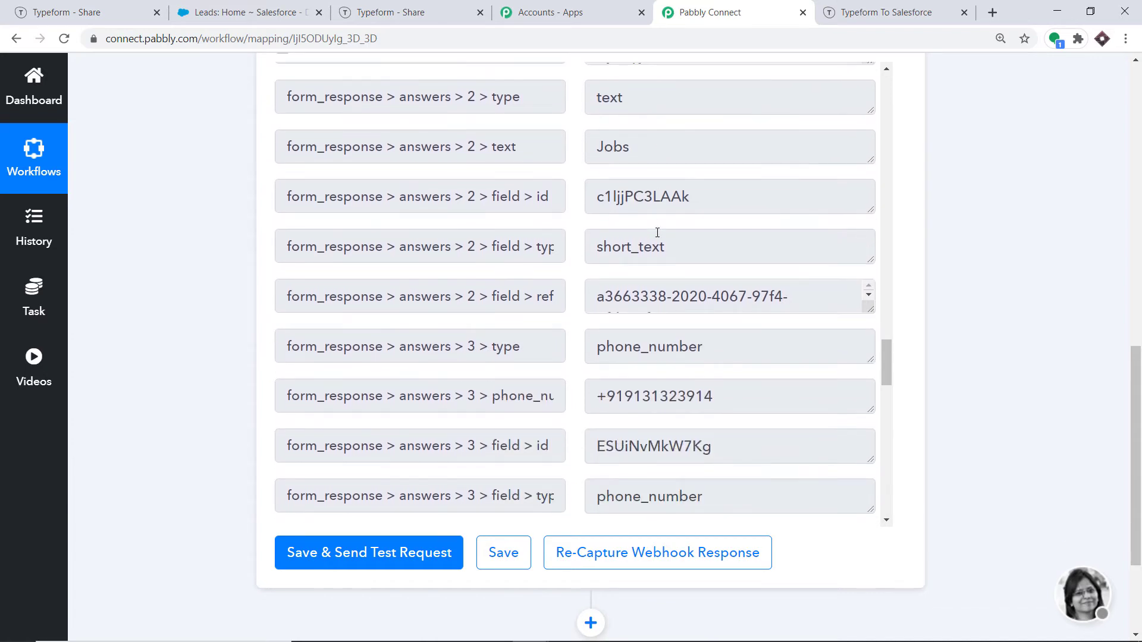
scroll(668, 232, "down", 3)
scroll(710, 277, "down", 4)
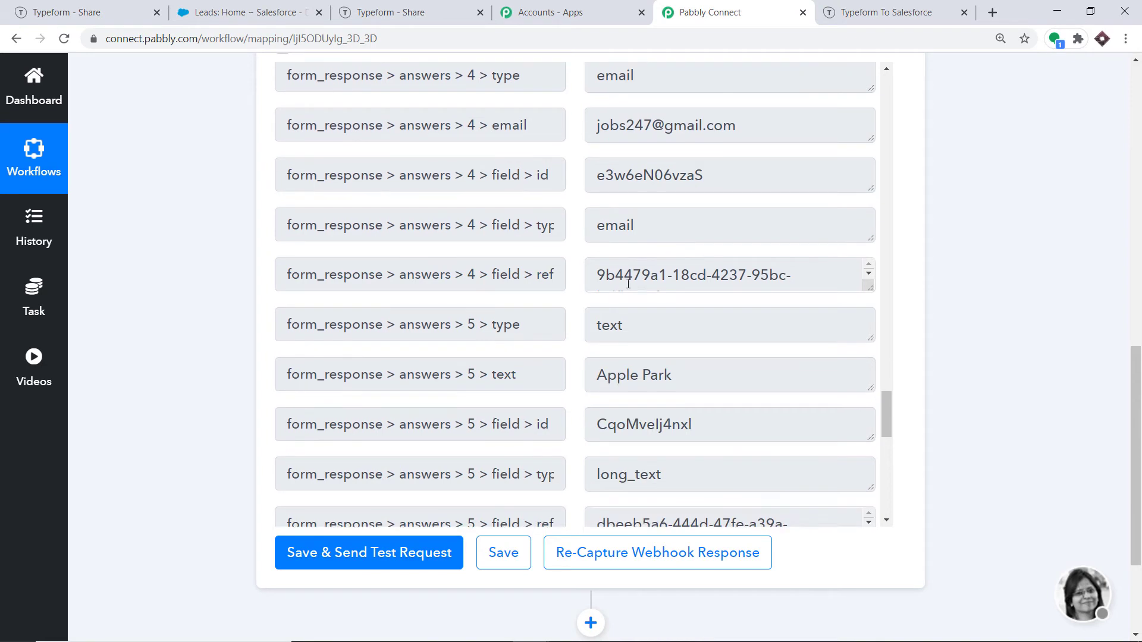
scroll(695, 377, "down", 6)
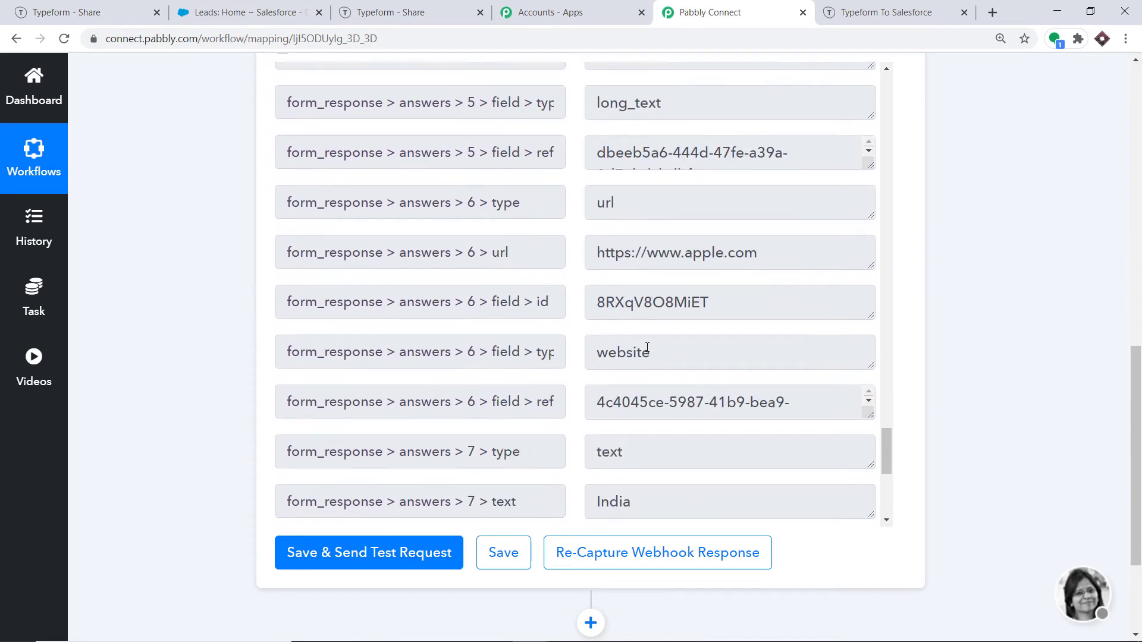
scroll(645, 352, "down", 1)
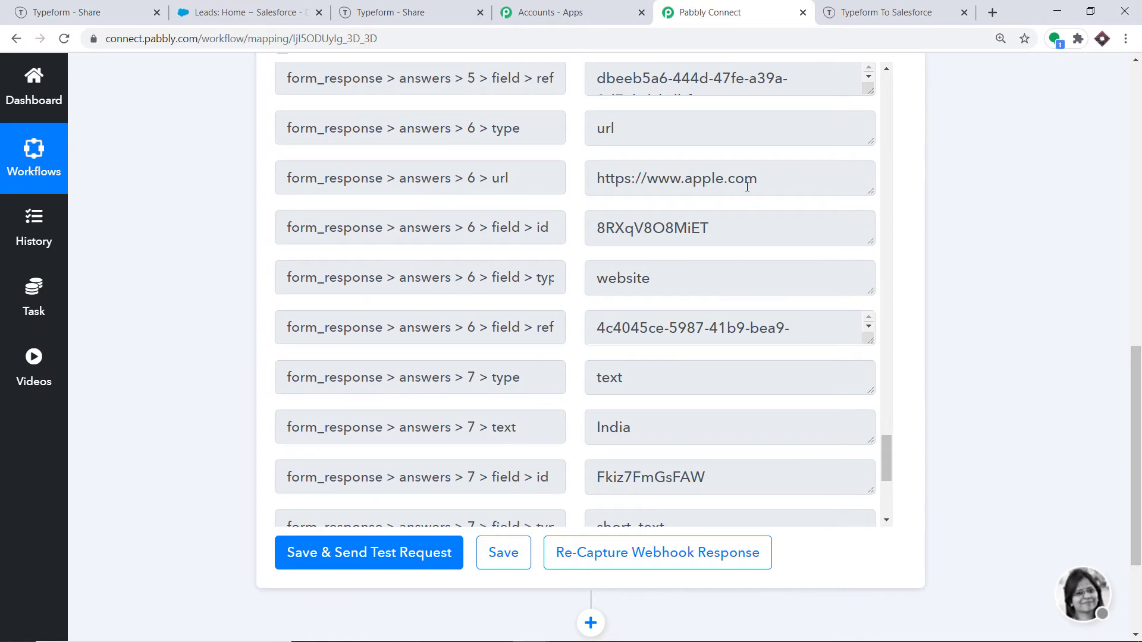
scroll(747, 187, "down", 6)
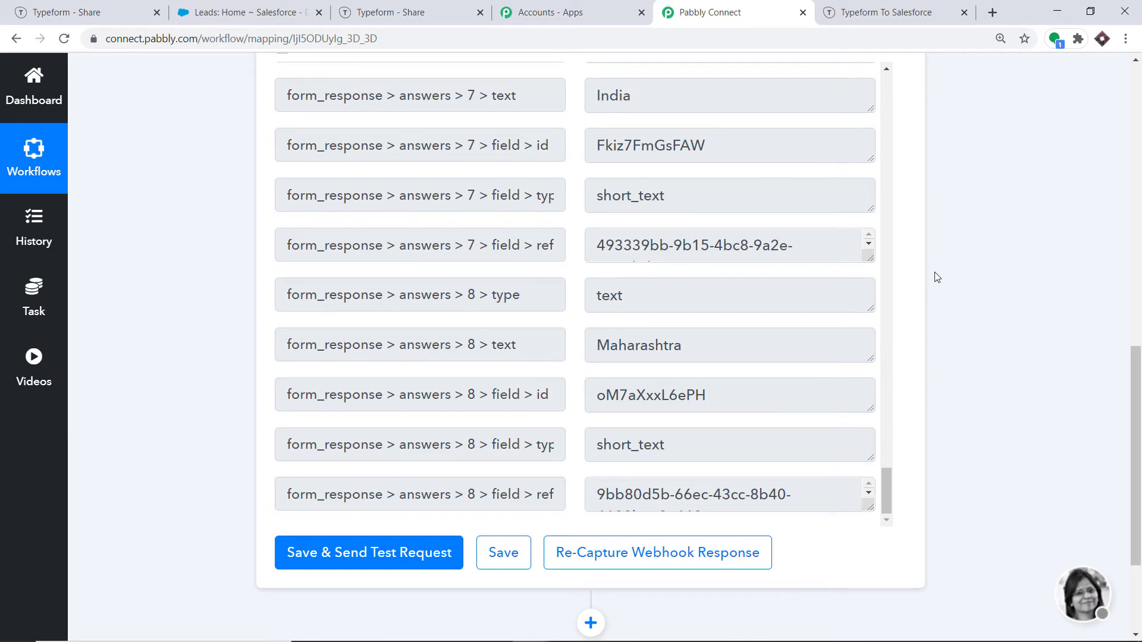
scroll(937, 277, "down", 3)
Step: Add a Salesforce step below the webhook trigger, with Create Lead as its action event
left_click(592, 451)
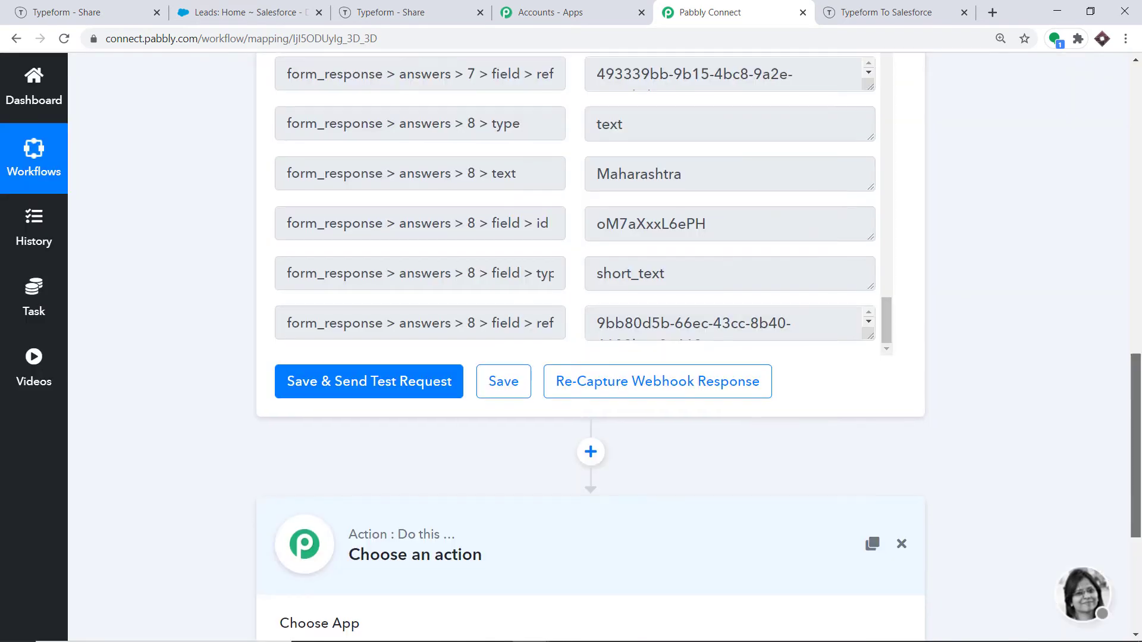
left_click_drag(1140, 388, 1141, 481)
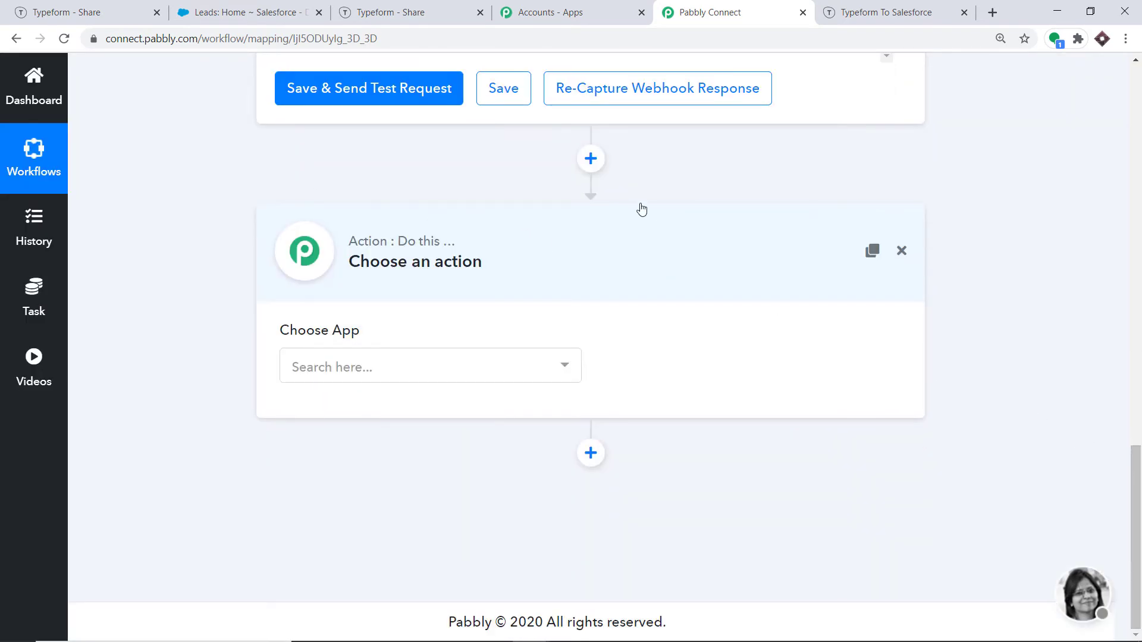
left_click(360, 368)
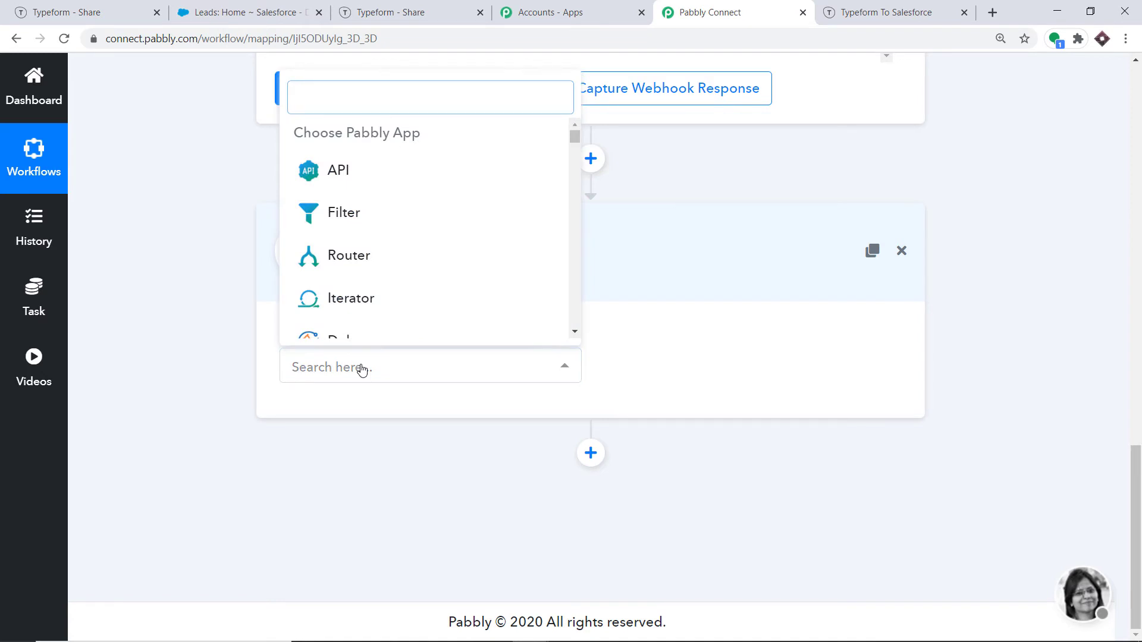
type("sales")
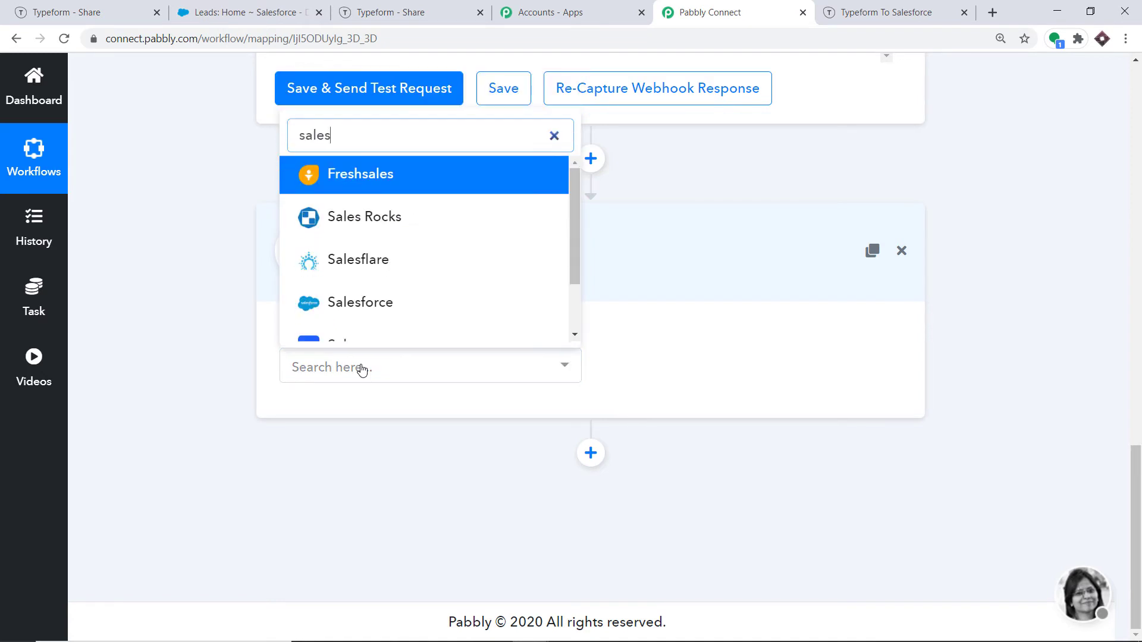
left_click(387, 302)
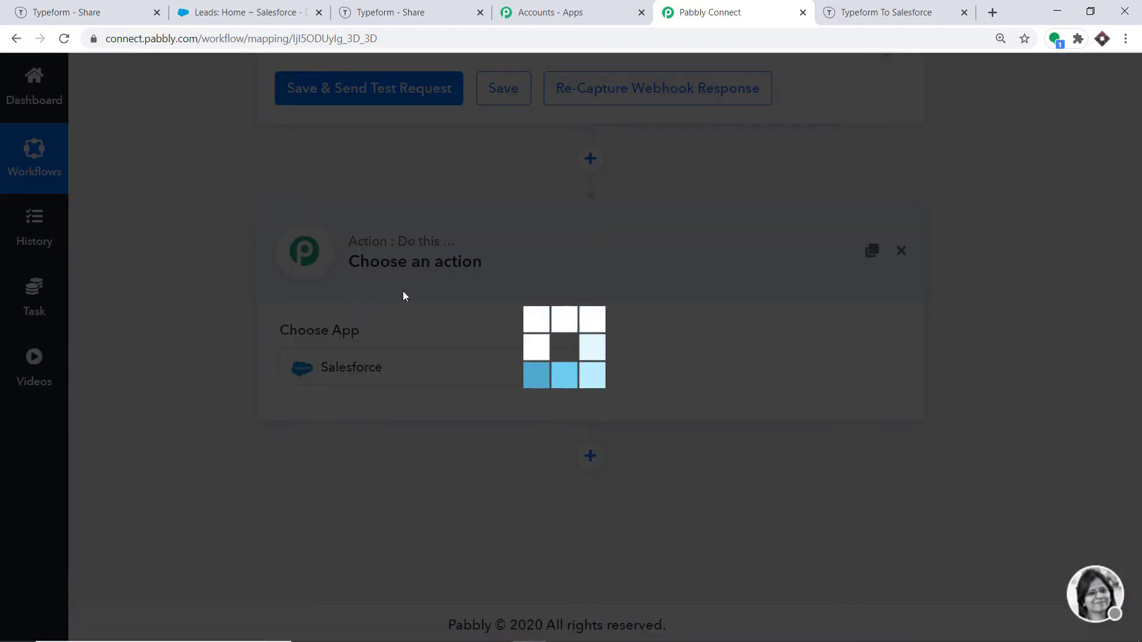
left_click(687, 373)
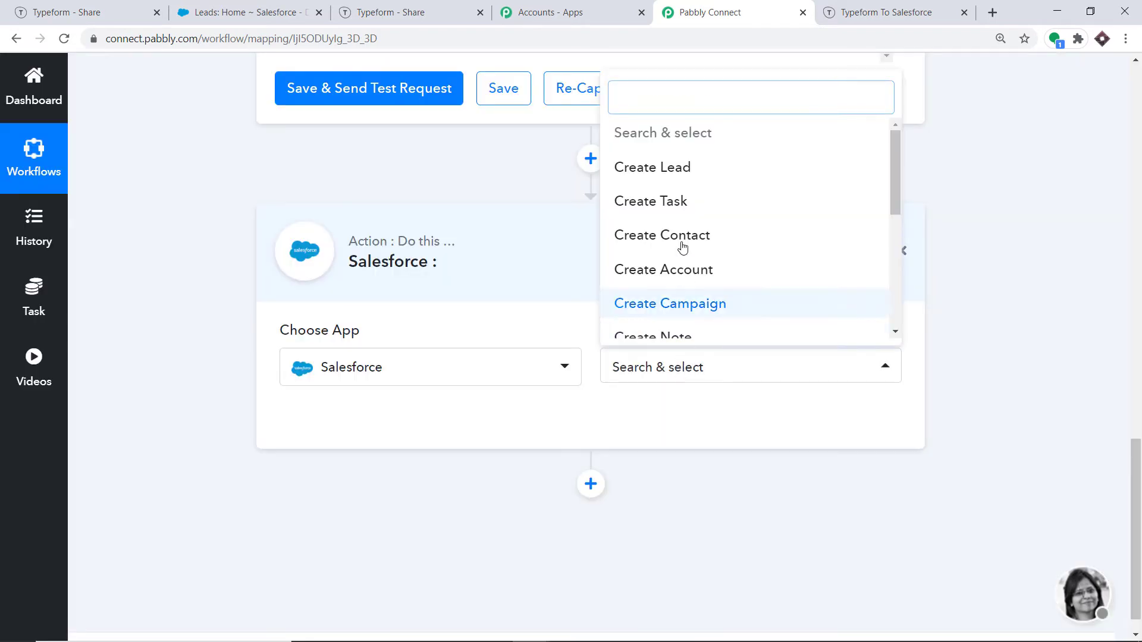
left_click(686, 167)
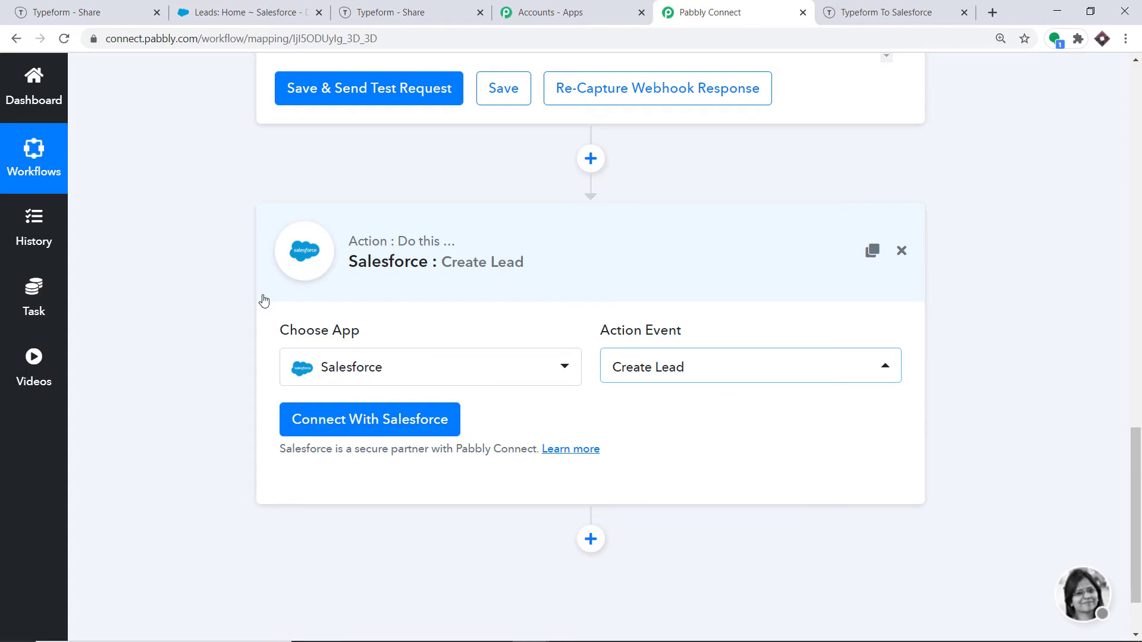
left_click(399, 422)
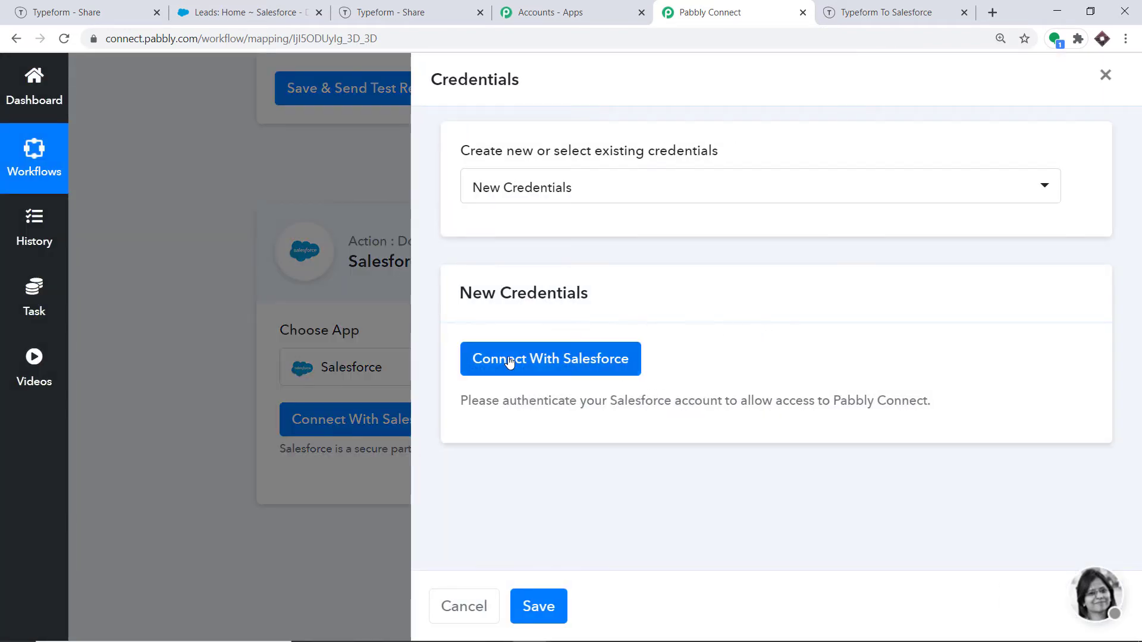
Step: Connect the Salesforce account and allow Pabbly Connect access, then dismiss the success message
left_click(528, 363)
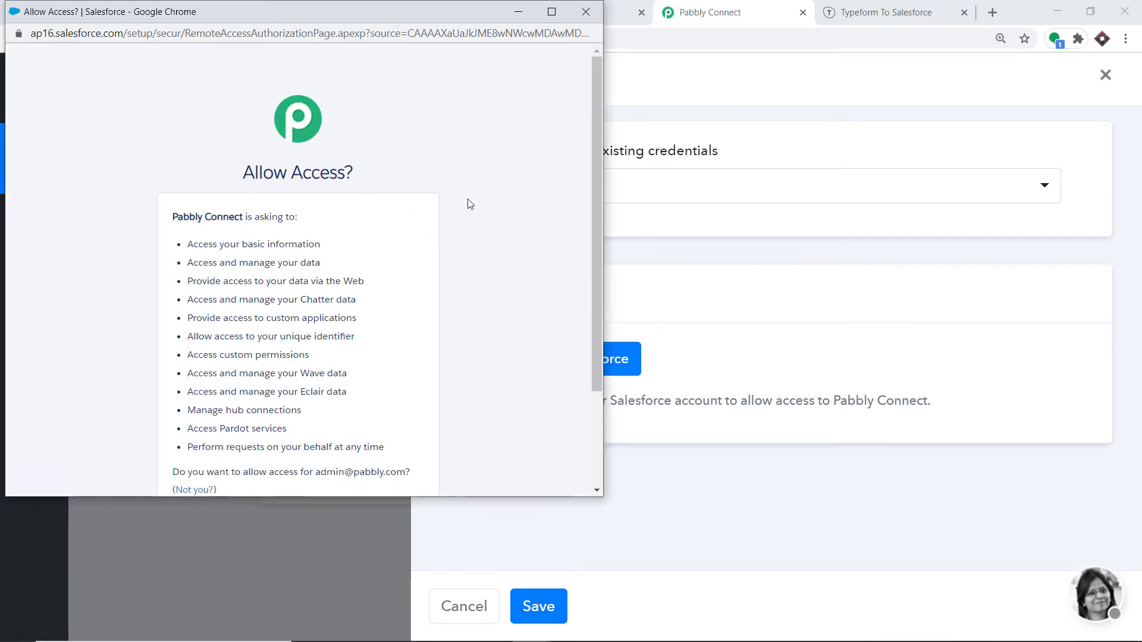
scroll(440, 270, "down", 3)
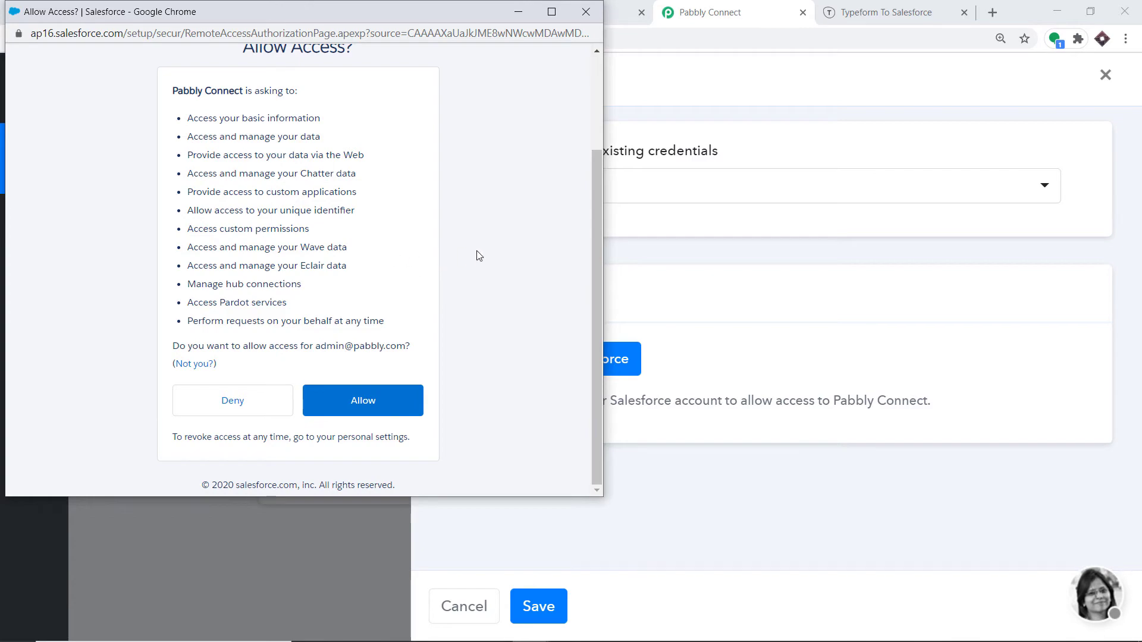
left_click(368, 411)
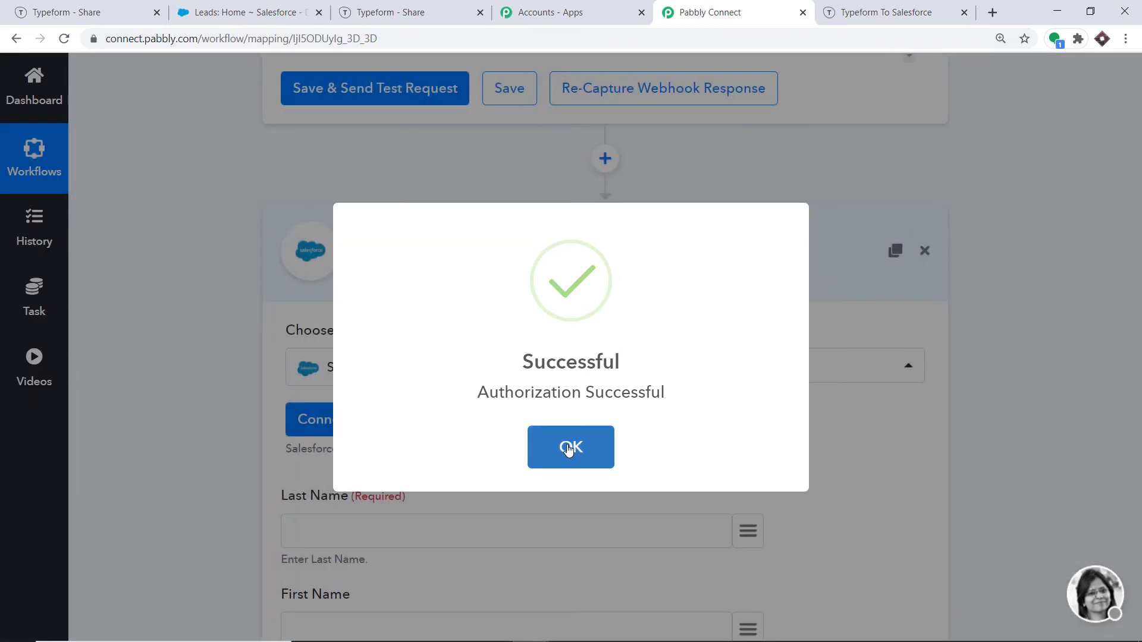
left_click(568, 447)
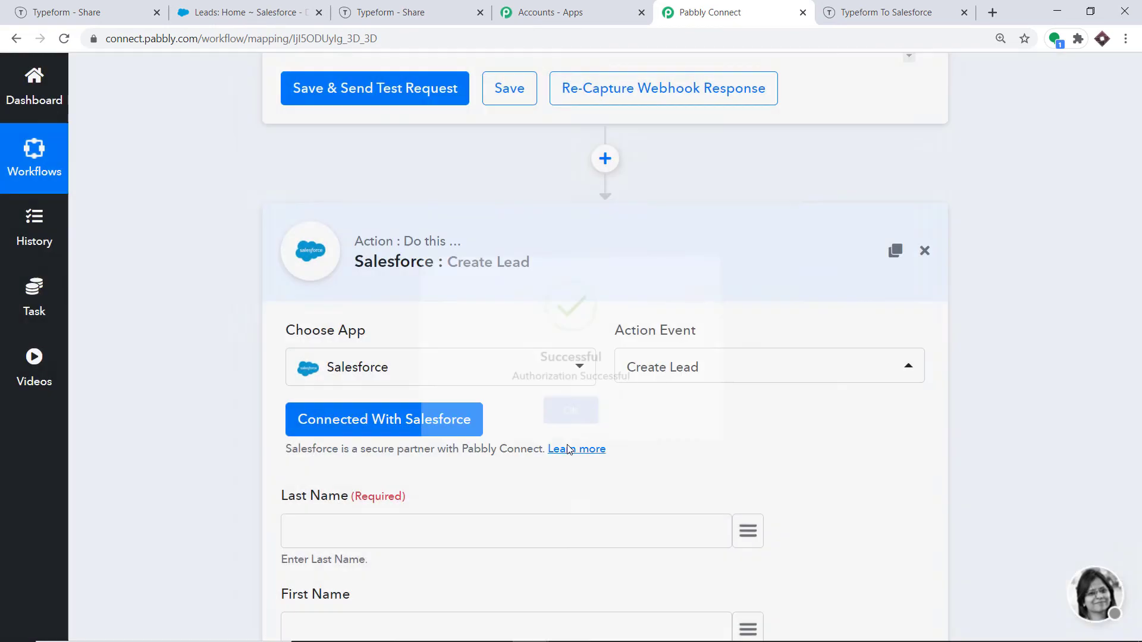
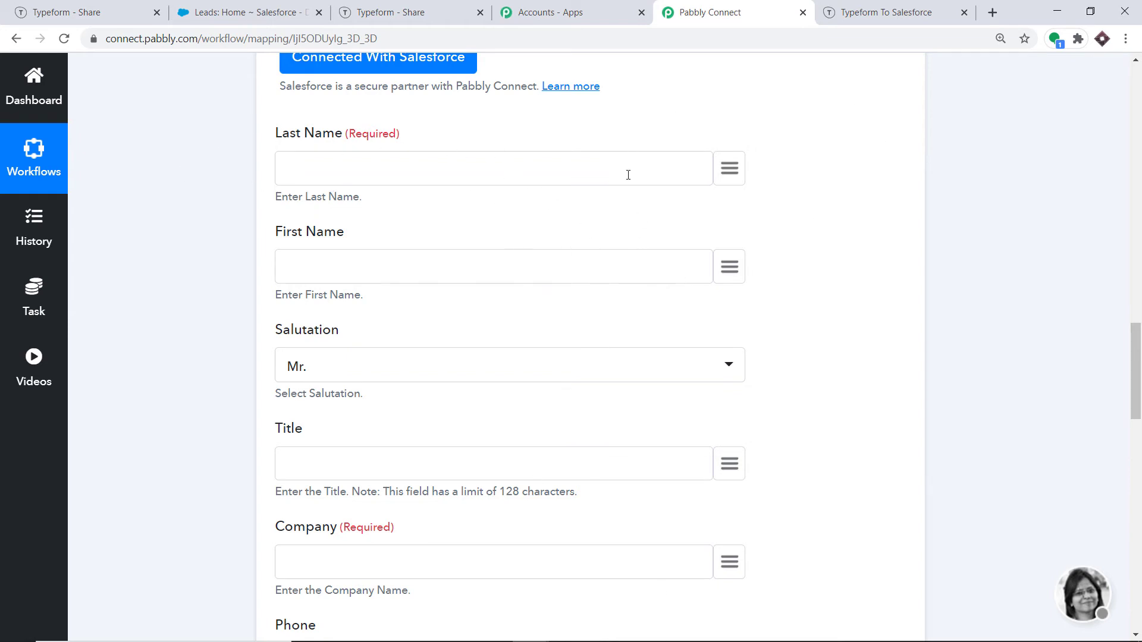
Step: Map the Last Name and First Name fields to the matching form name answers
left_click(728, 170)
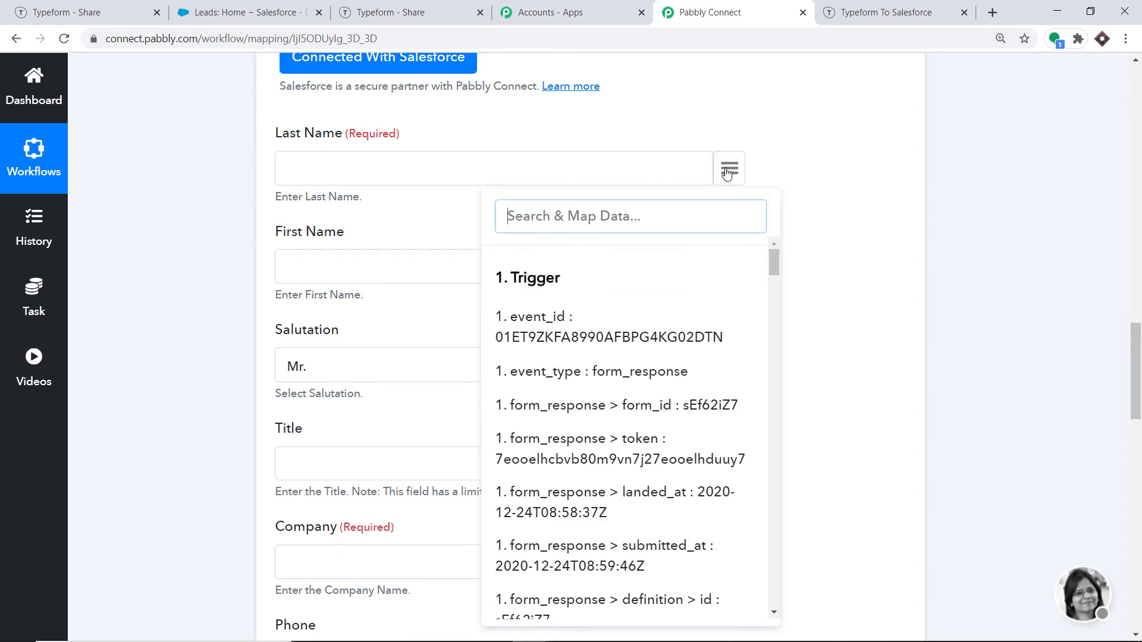
type("jo")
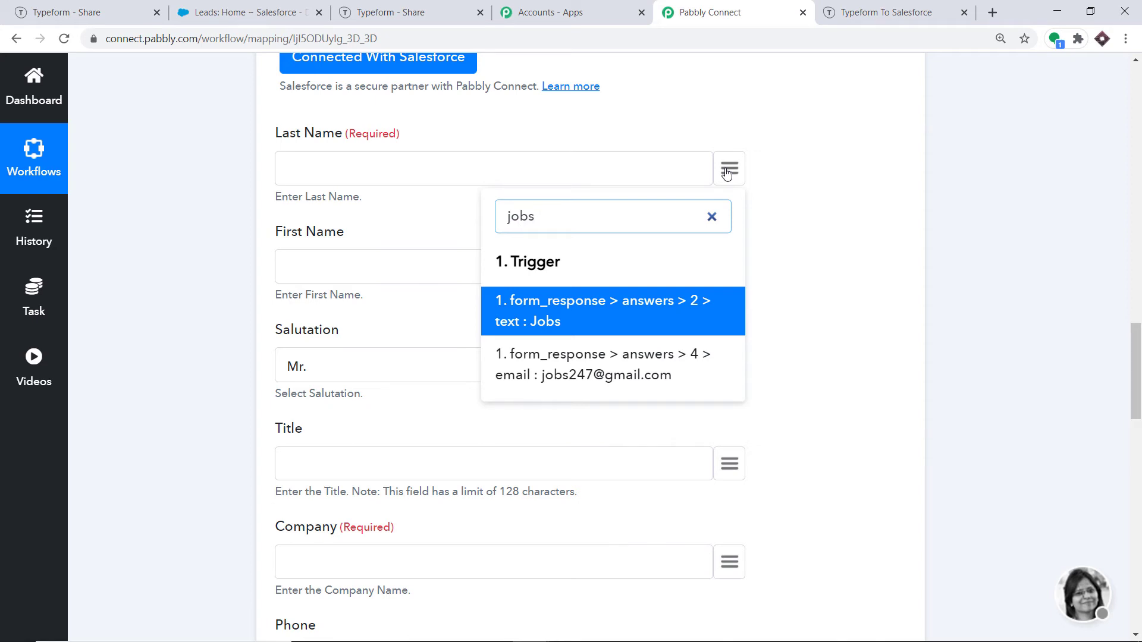
type("bs")
left_click(591, 304)
left_click(731, 270)
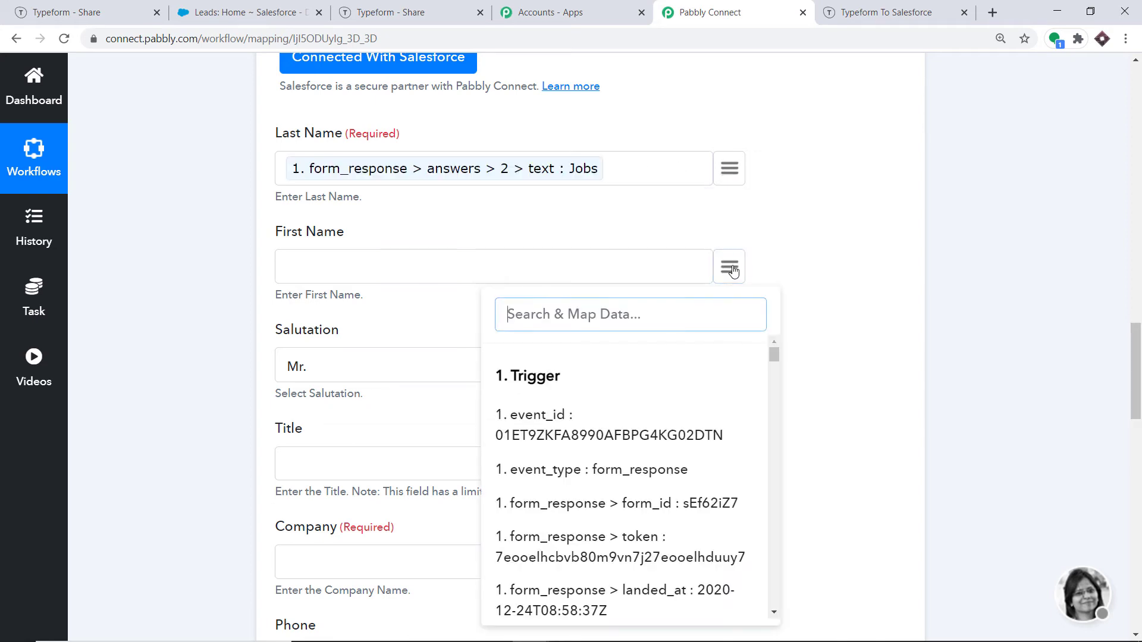
type("steve")
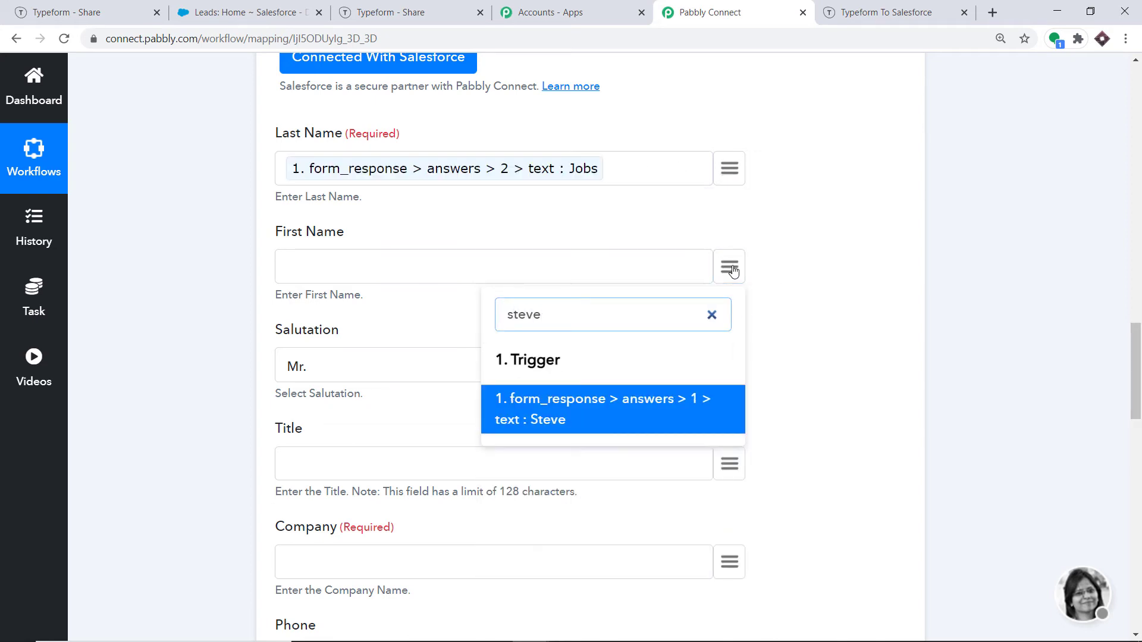
left_click(640, 388)
Step: Leave Title unmapped and map Company to the Microsoft form answer
scroll(639, 366, "down", 2)
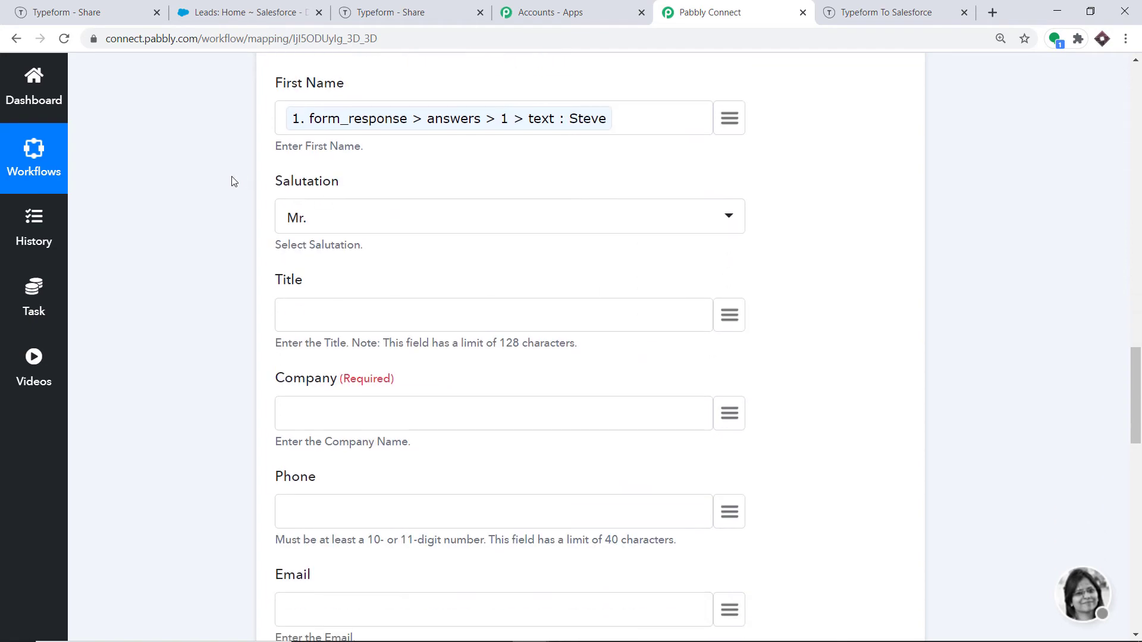
left_click(728, 319)
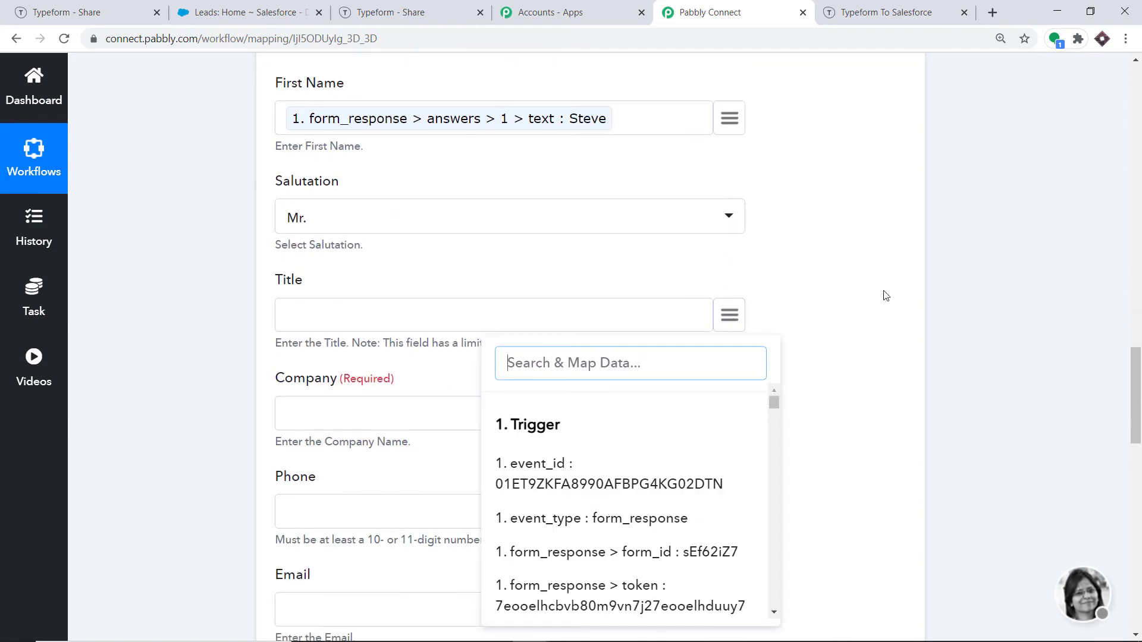
left_click(871, 297)
scroll(752, 266, "down", 2)
left_click(739, 263)
type("aa")
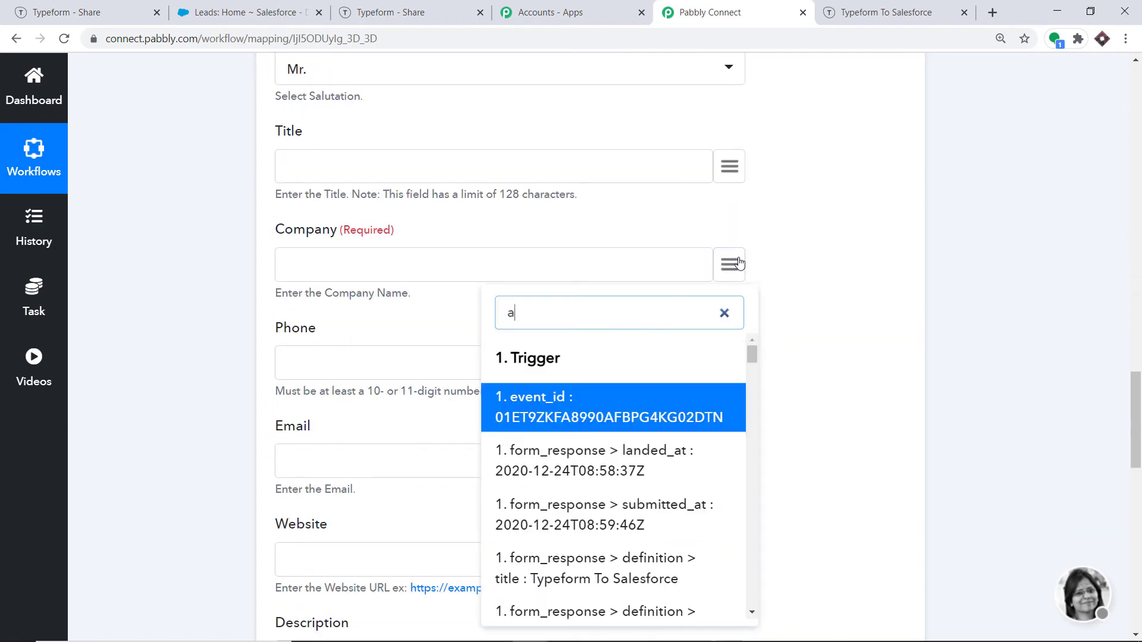
key("BackSpace")
key("BackSpace")
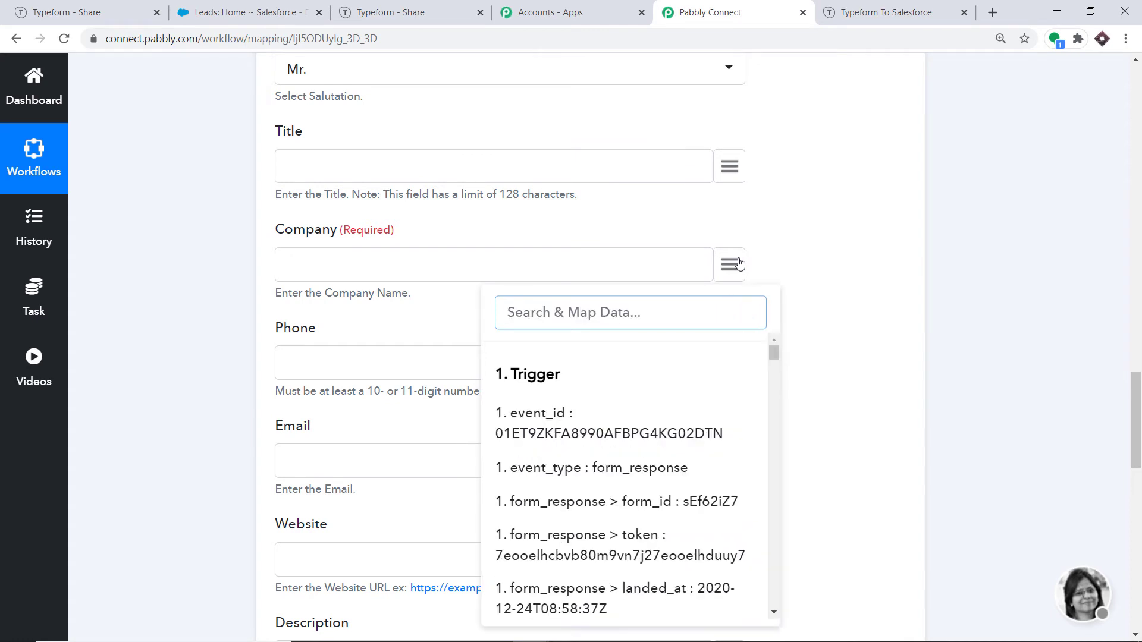
type("micr")
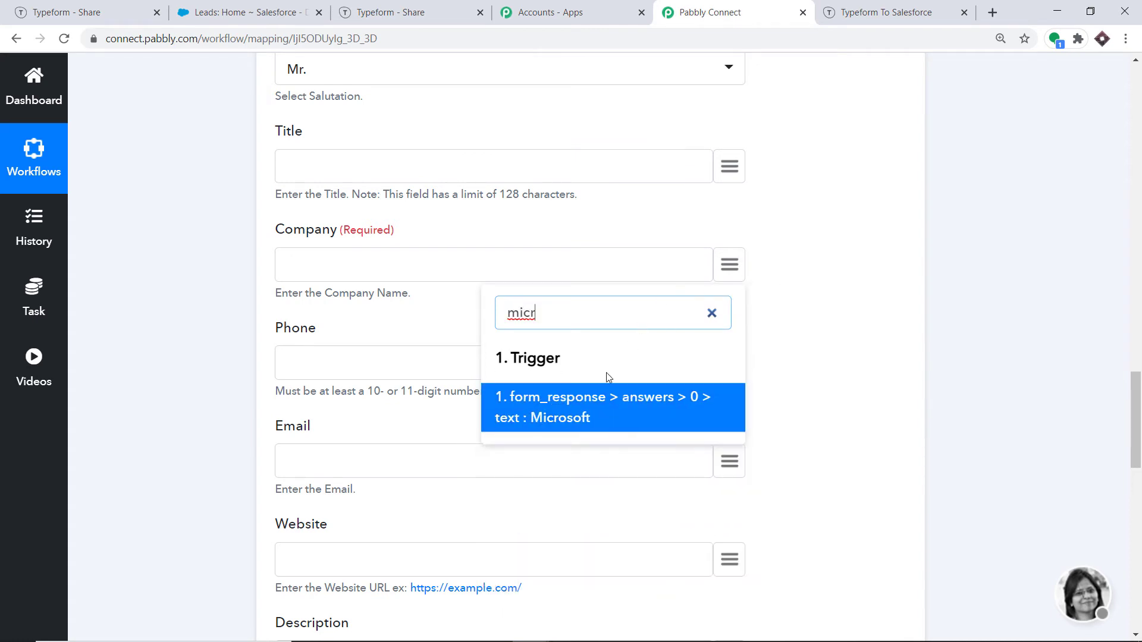
left_click(589, 402)
Step: Map the Phone and Email fields to the submitted phone and e-mail answers
left_click(728, 365)
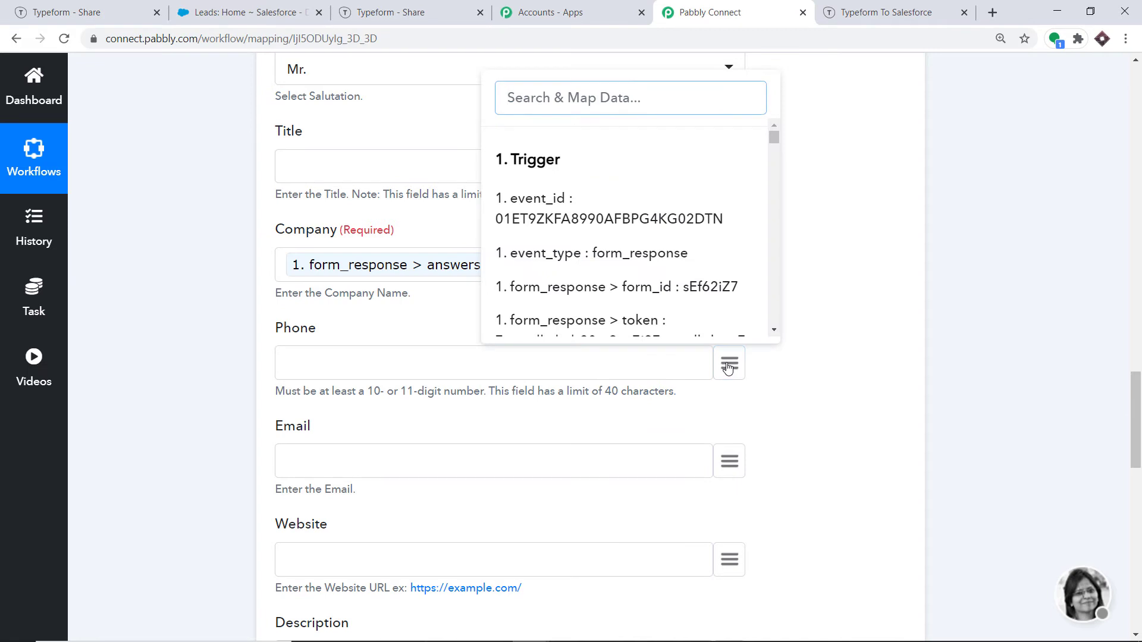
type("91")
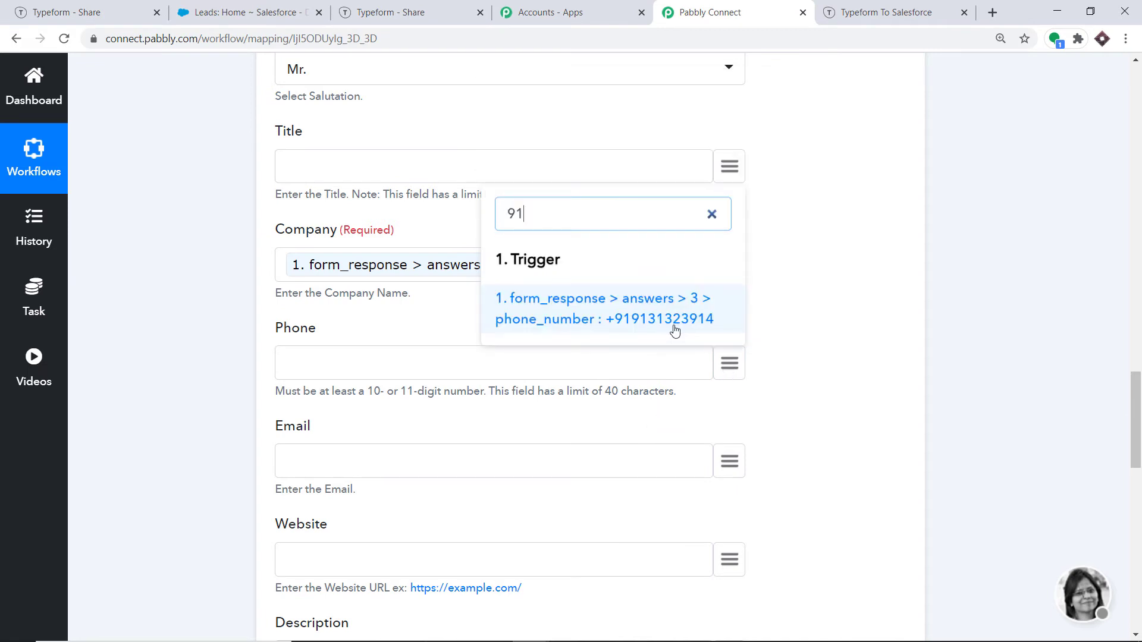
left_click(676, 328)
scroll(695, 351, "down", 3)
left_click(730, 331)
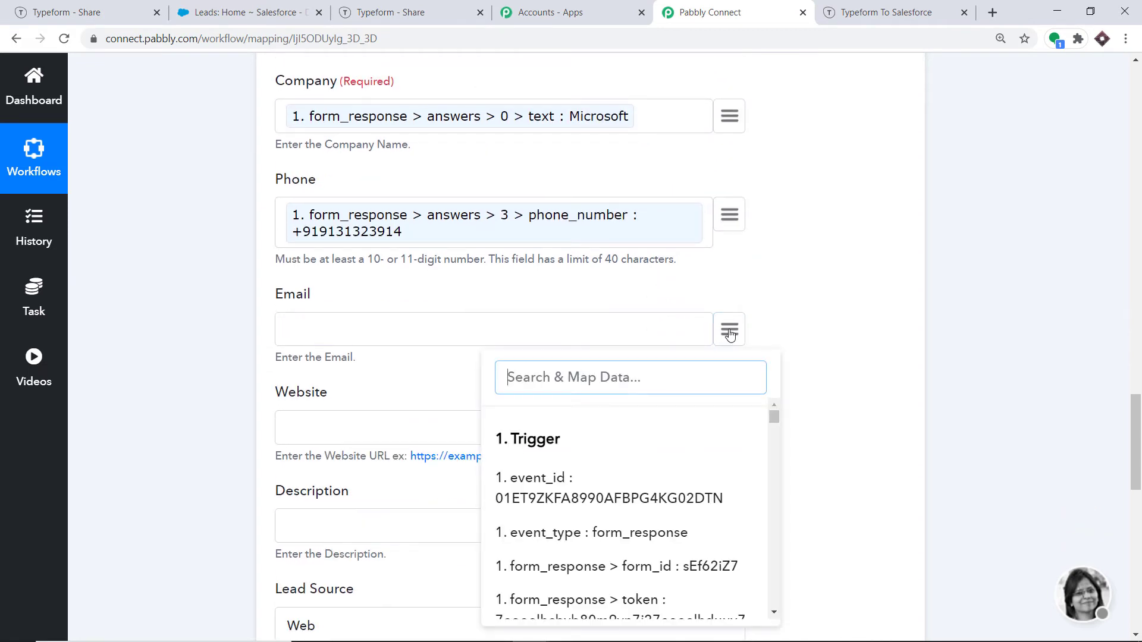
type("job")
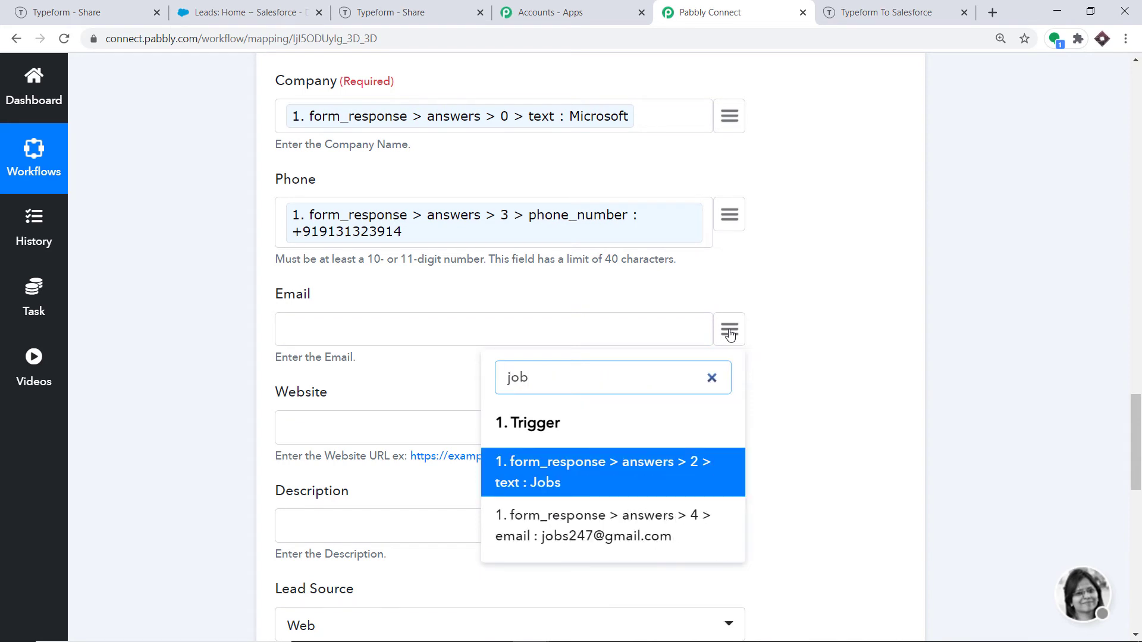
left_click(639, 528)
Step: Map the Website field to the apple.com URL answer
scroll(721, 311, "down", 3)
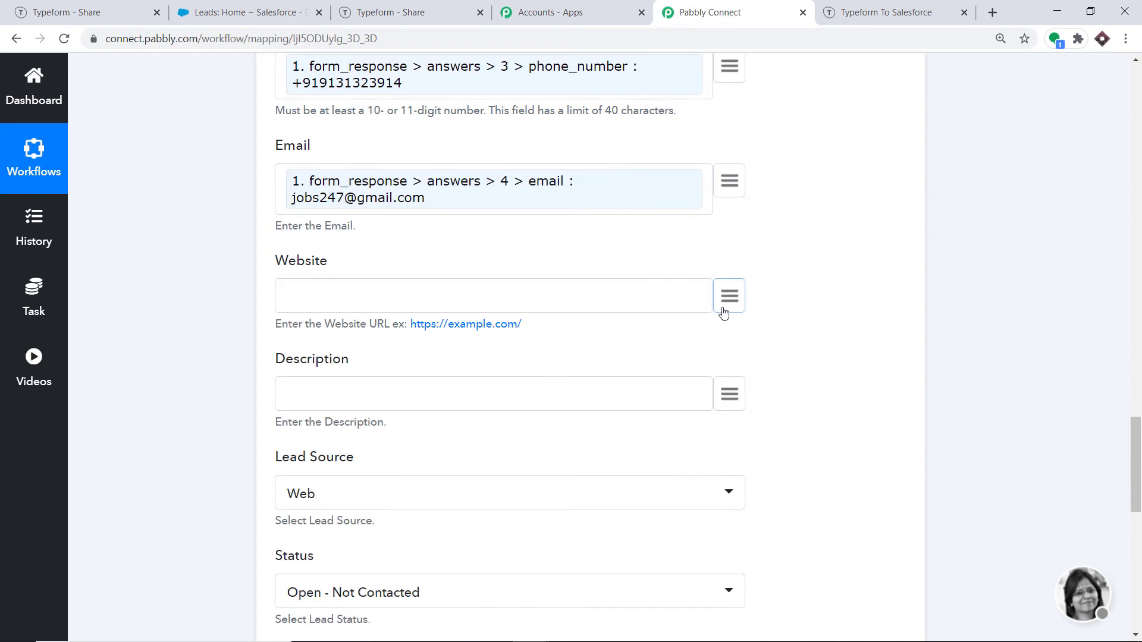
left_click(729, 296)
type("aap")
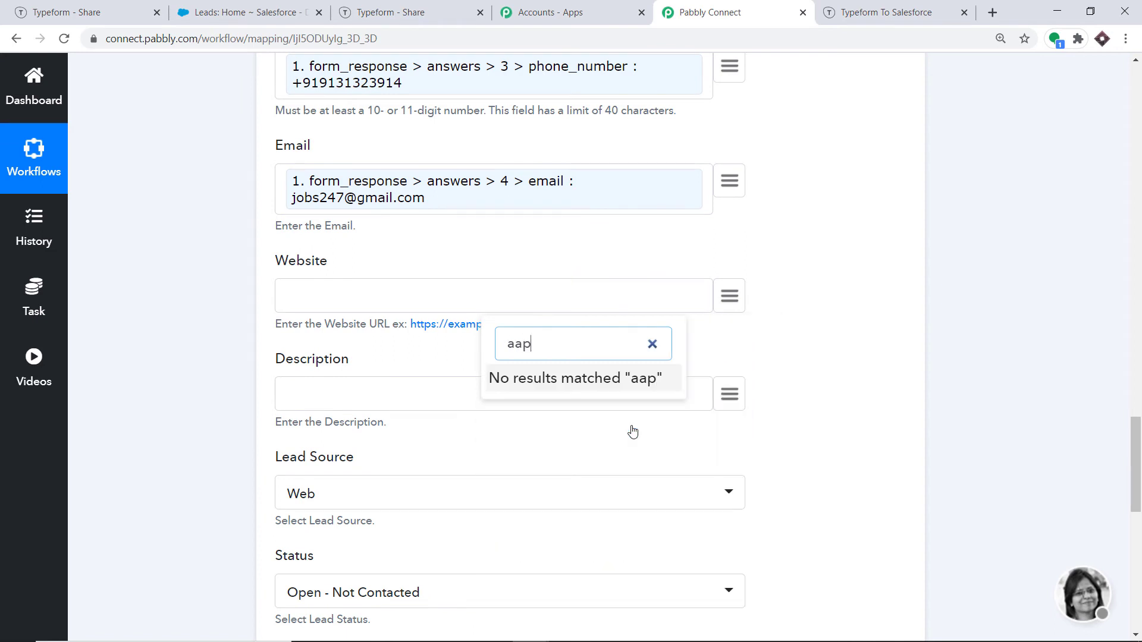
key("BackSpace")
key("BackSpace")
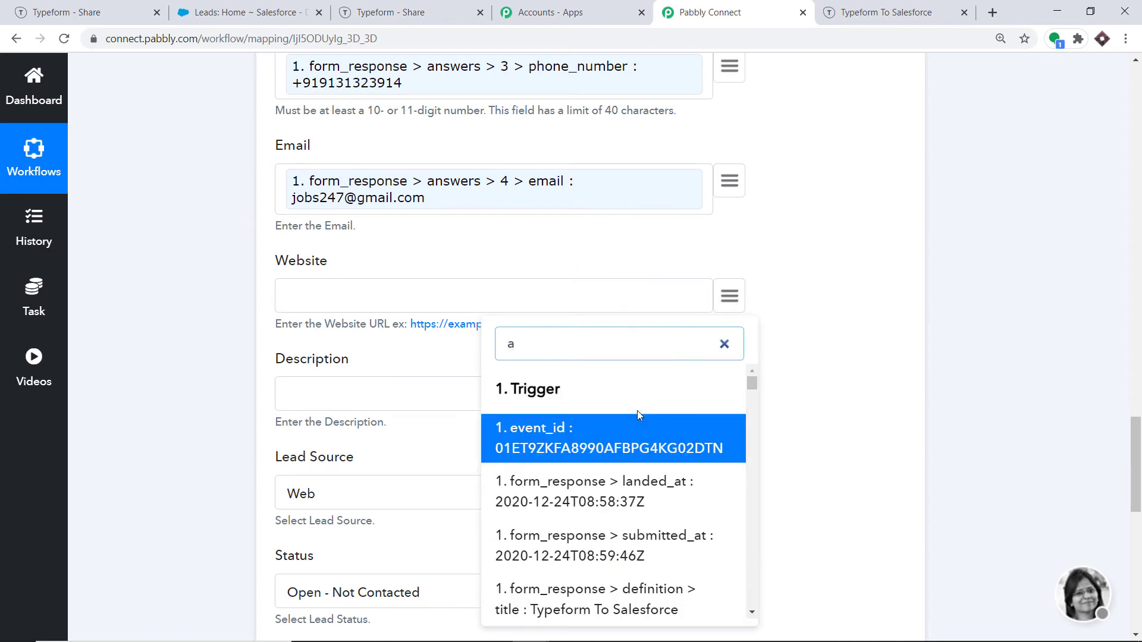
type("pp")
left_click(613, 504)
scroll(547, 469, "down", 1)
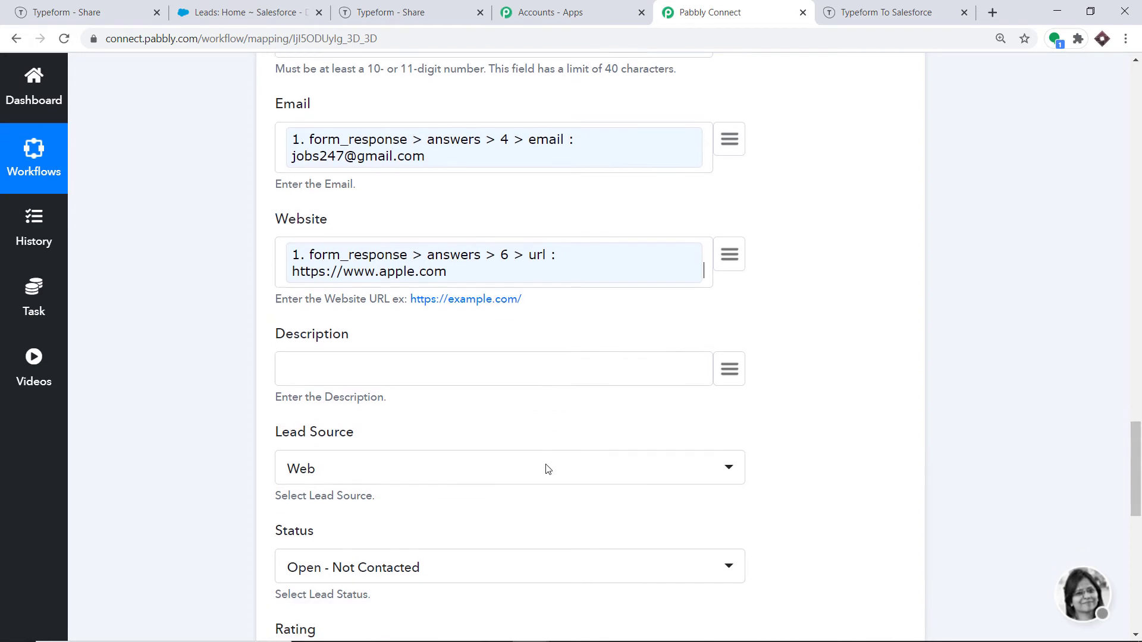
scroll(535, 464, "down", 2)
scroll(404, 256, "down", 1)
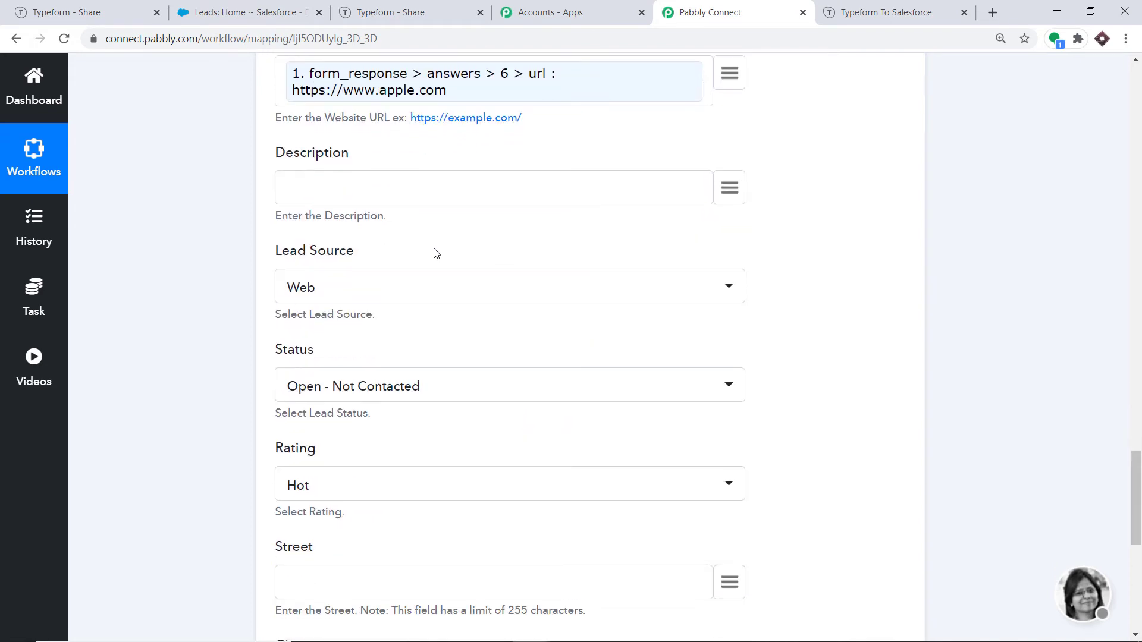
scroll(452, 267, "down", 3)
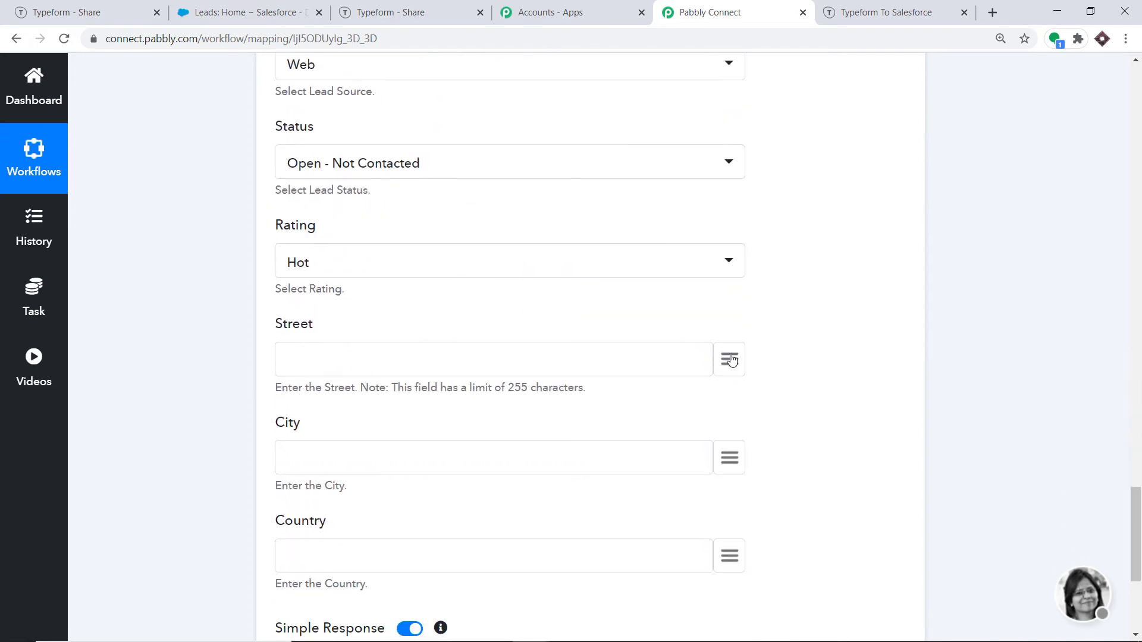
Step: Map Street to the Apple Park answer and City to the Maharashtra answer
left_click(730, 360)
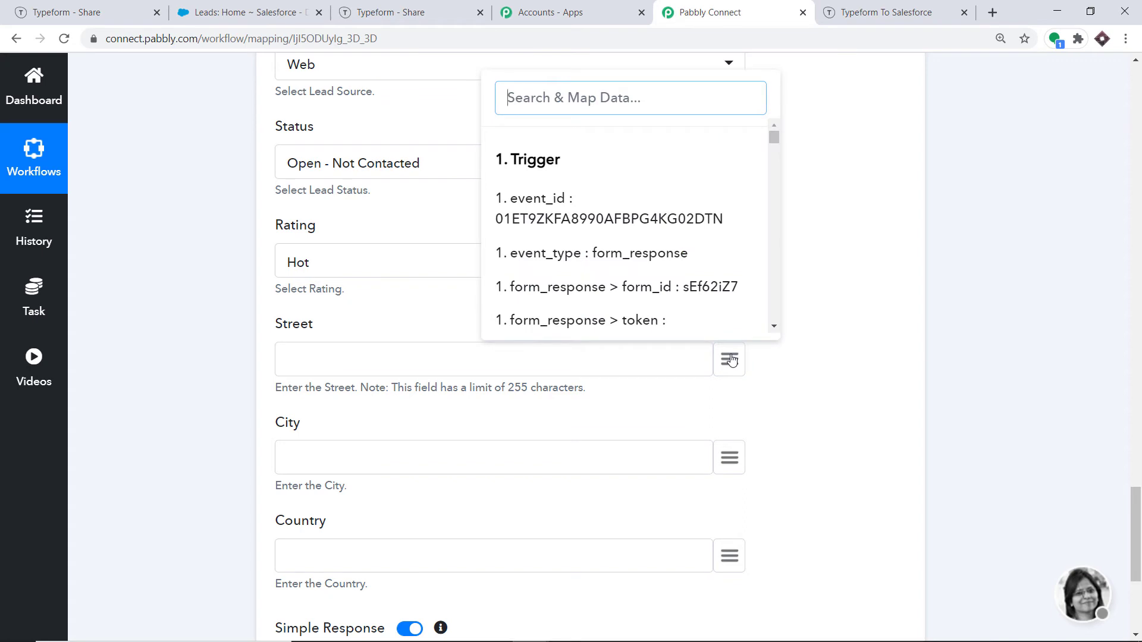
type("appl")
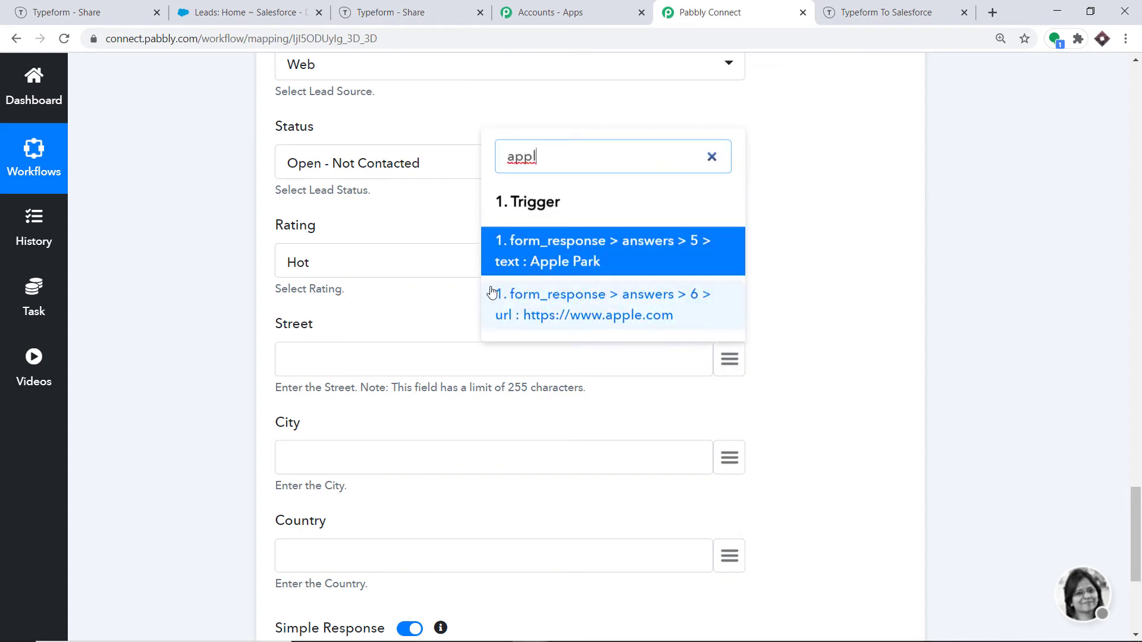
left_click(523, 256)
scroll(654, 286, "down", 2)
left_click(730, 308)
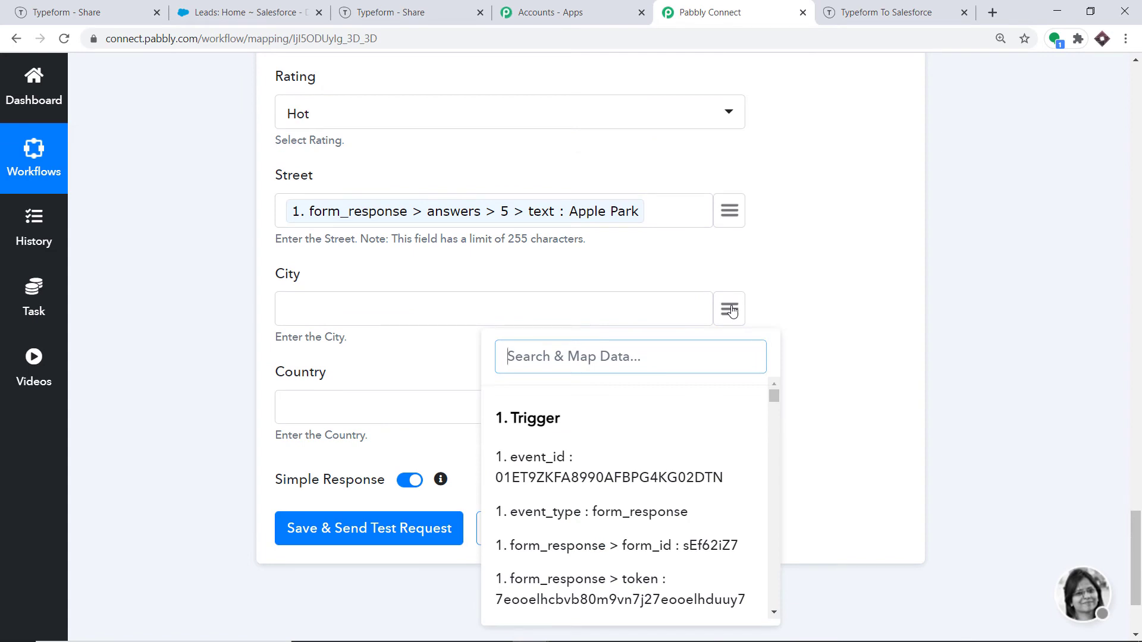
type("s")
key("BackSpace")
type("maha")
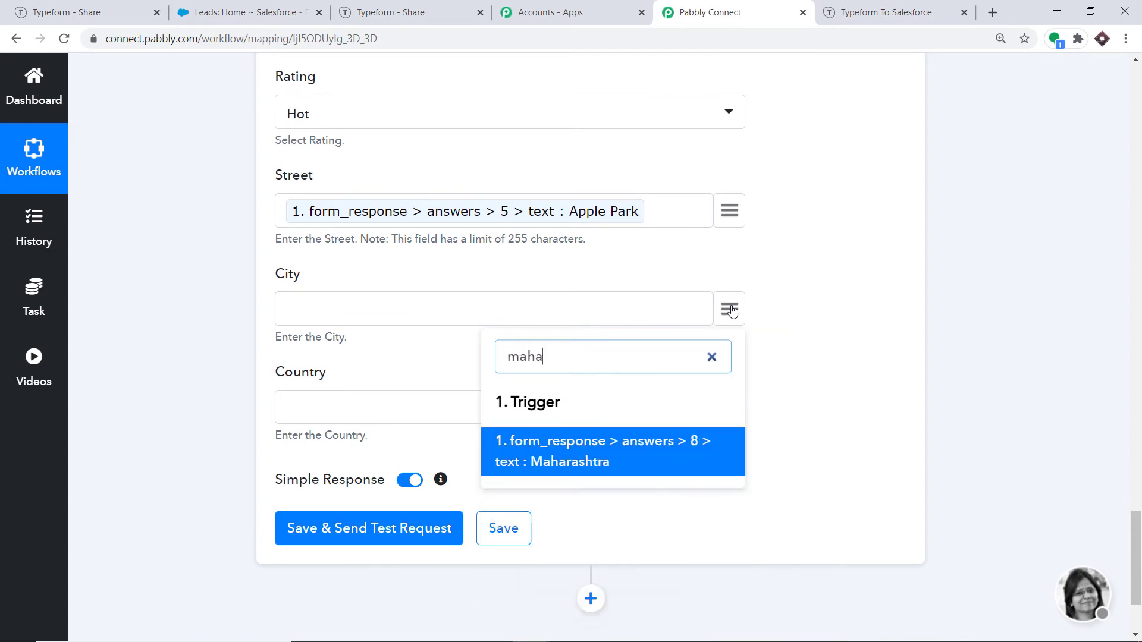
left_click(629, 467)
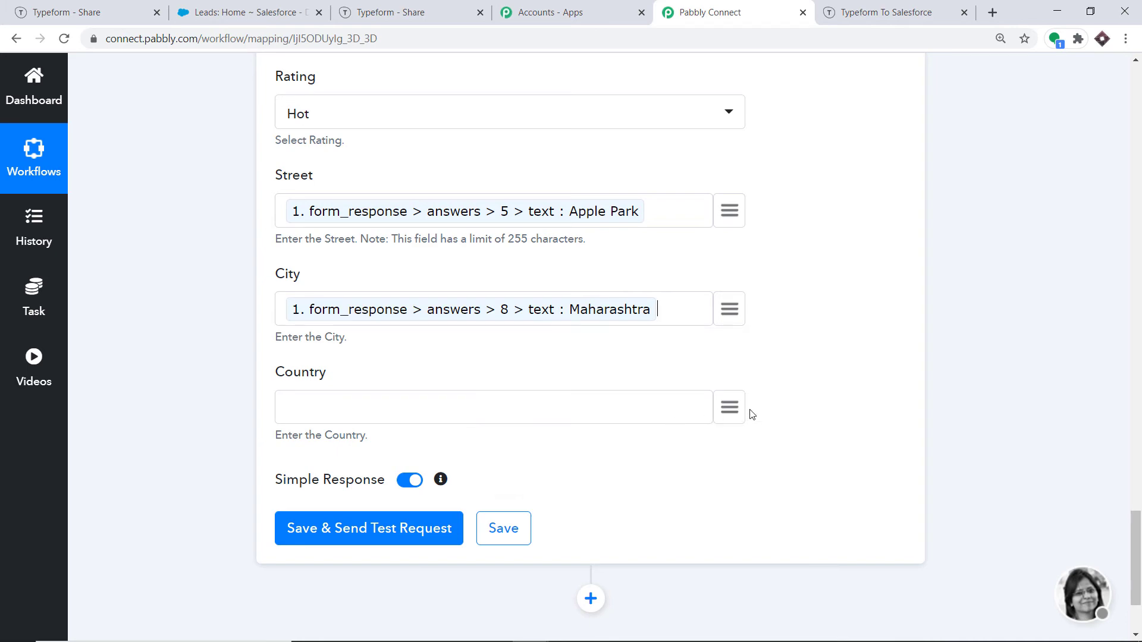
Step: Map Country to 'form_response > answers > 7 > text : India'
left_click(732, 408)
type("india")
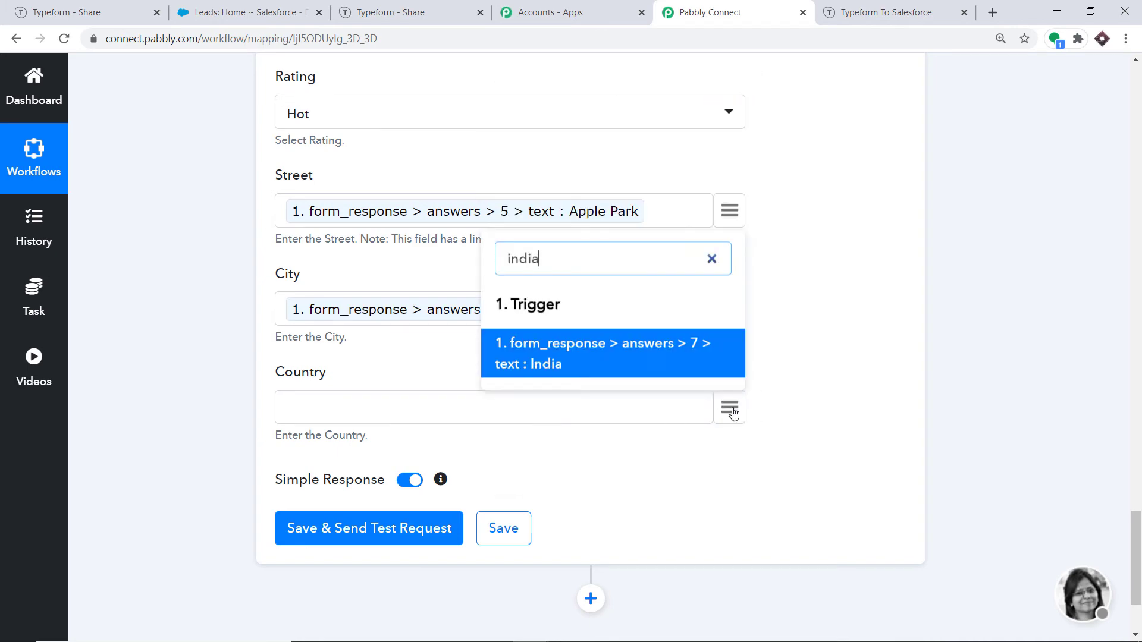
left_click(602, 349)
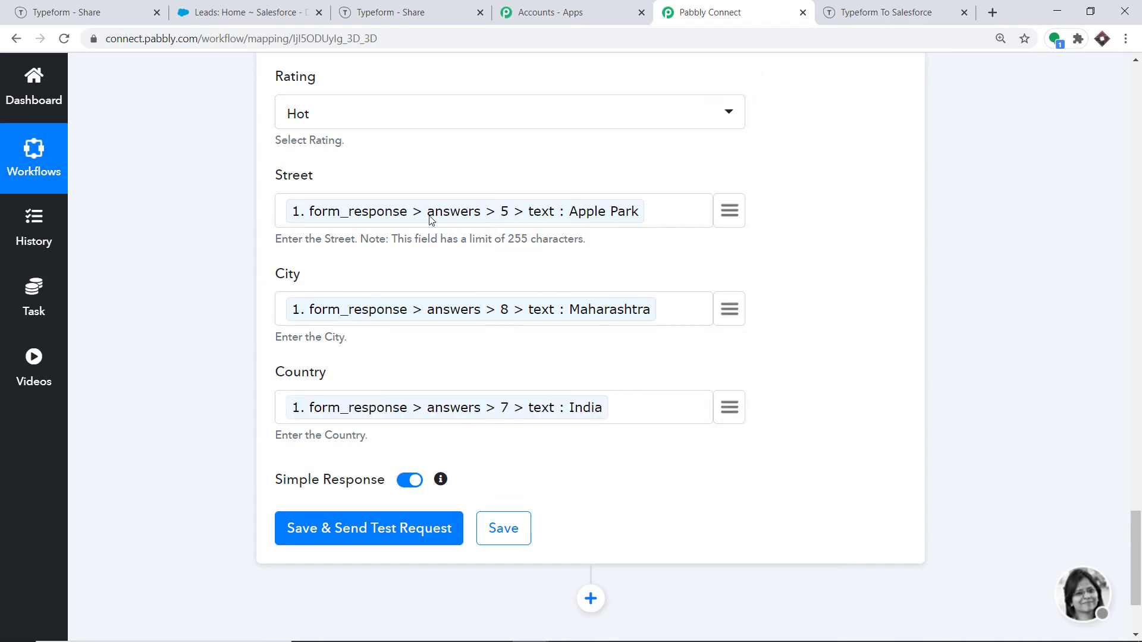
scroll(431, 220, "up", 20)
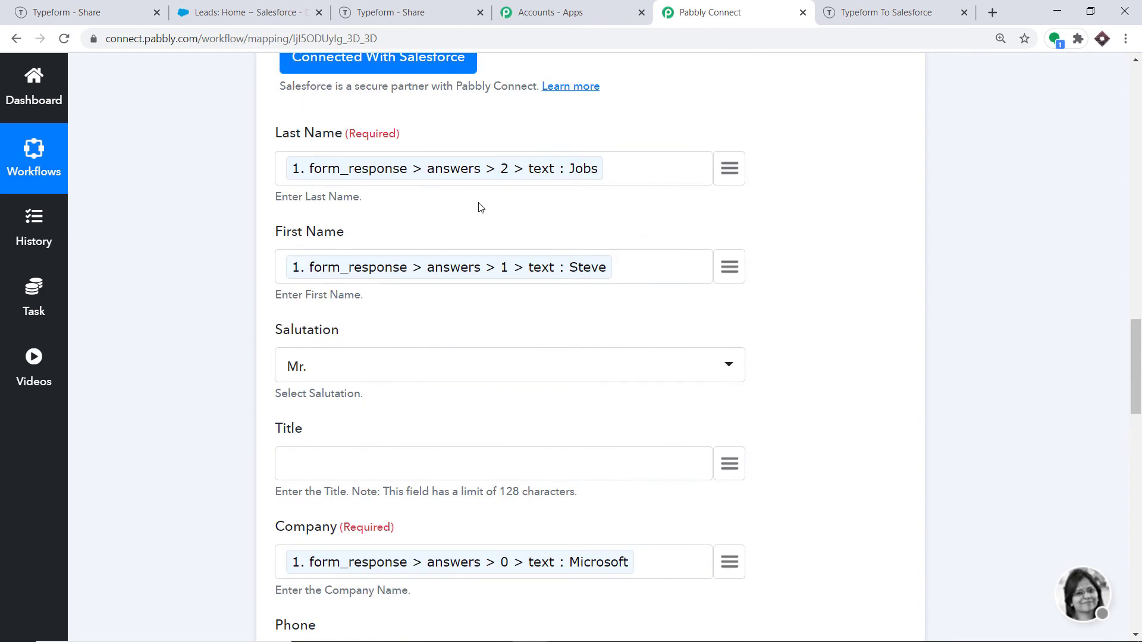
scroll(416, 267, "up", 3)
scroll(331, 324, "down", 20)
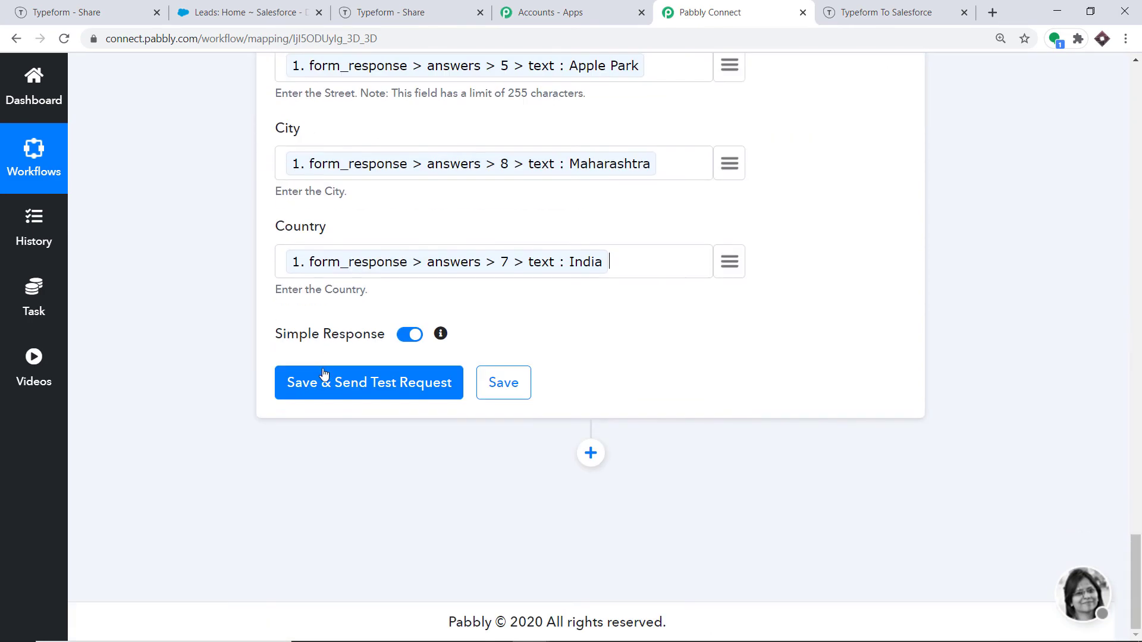
Step: Save the Create Lead step with a test request, then reload the Salesforce Leads list
left_click(363, 386)
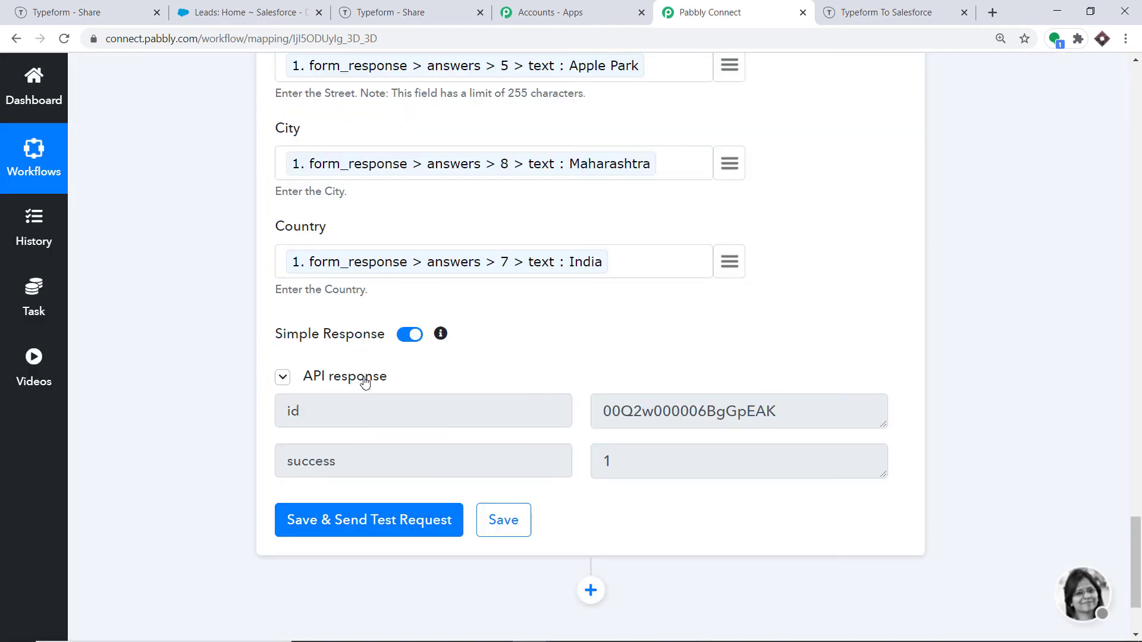
left_click(217, 7)
left_click(64, 38)
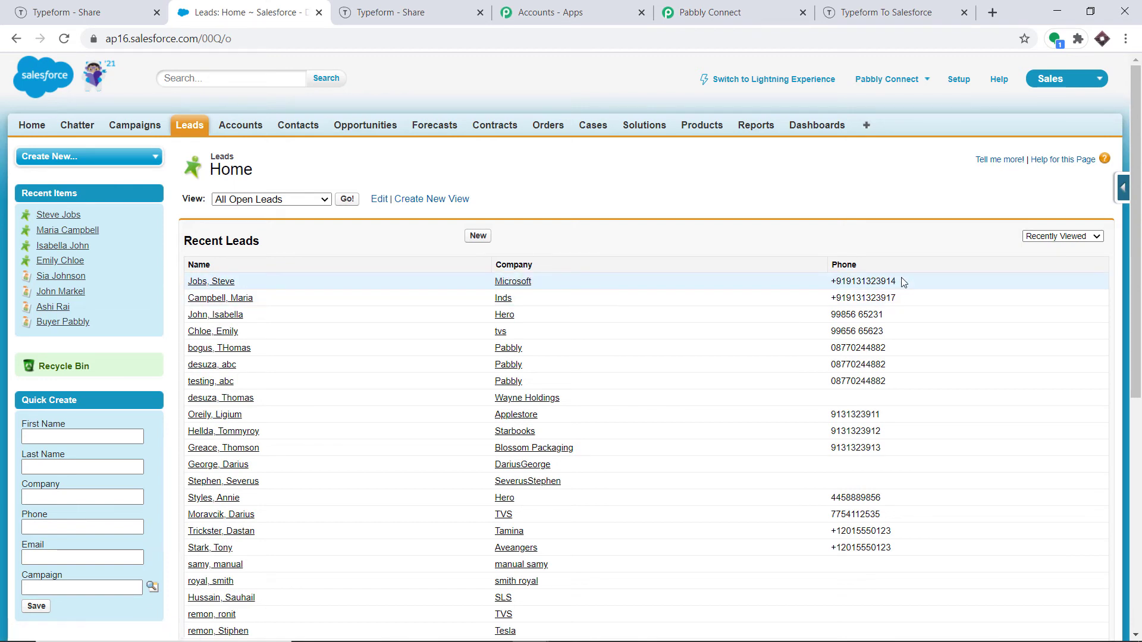
Step: Open the newest test lead's Salesforce record, then return to the Pabbly Connect workflow
left_click(223, 283)
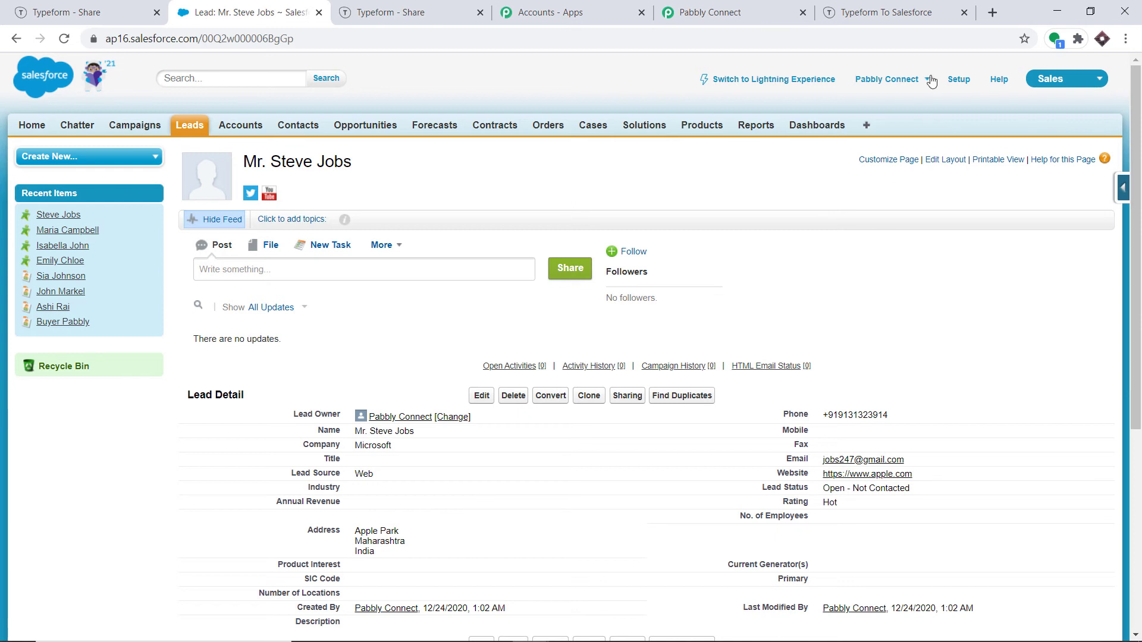
left_click(777, 9)
scroll(590, 345, "up", 8)
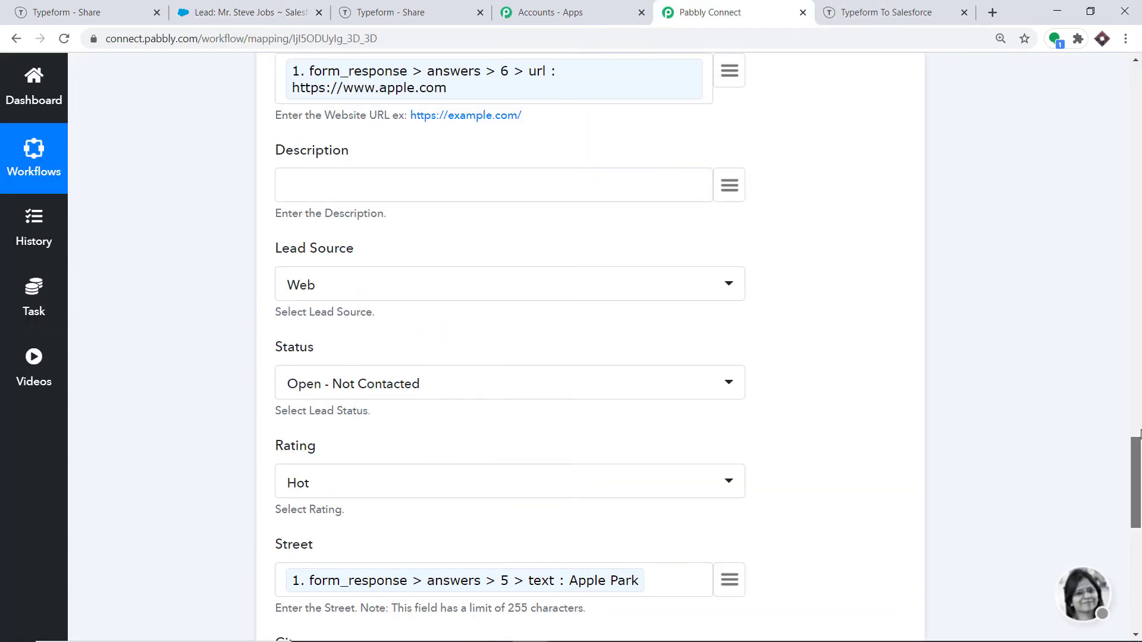
Step: Collapse the Salesforce Create Lead and Typeform trigger steps, then go to the Typeform share page
left_click_drag(1135, 480, 1124, 262)
left_click(418, 341)
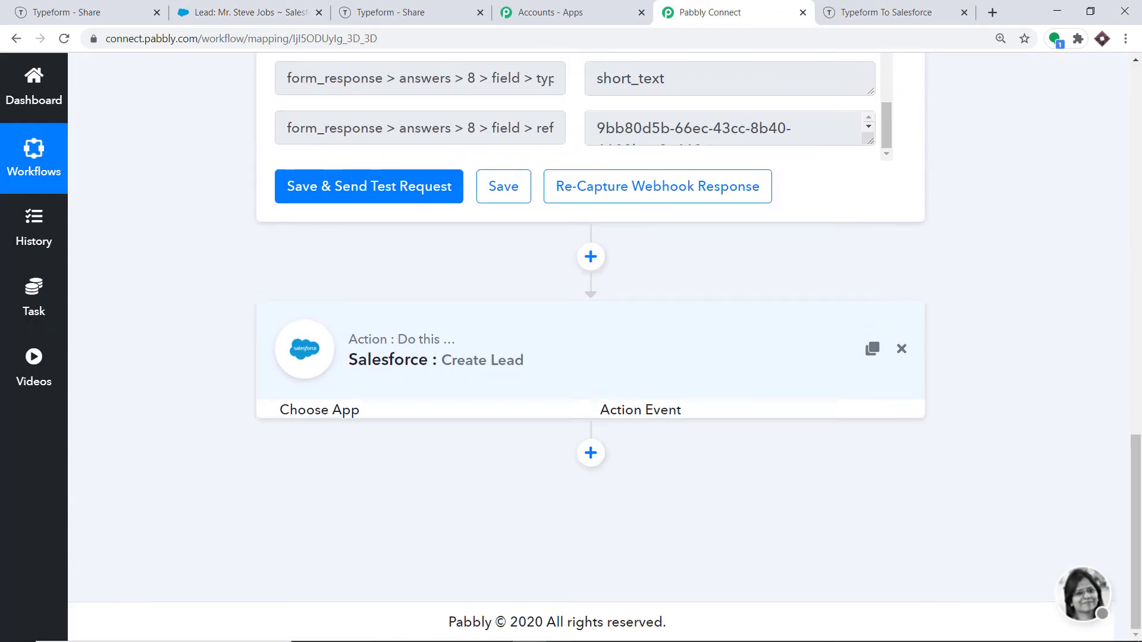
left_click_drag(1133, 428, 1134, 101)
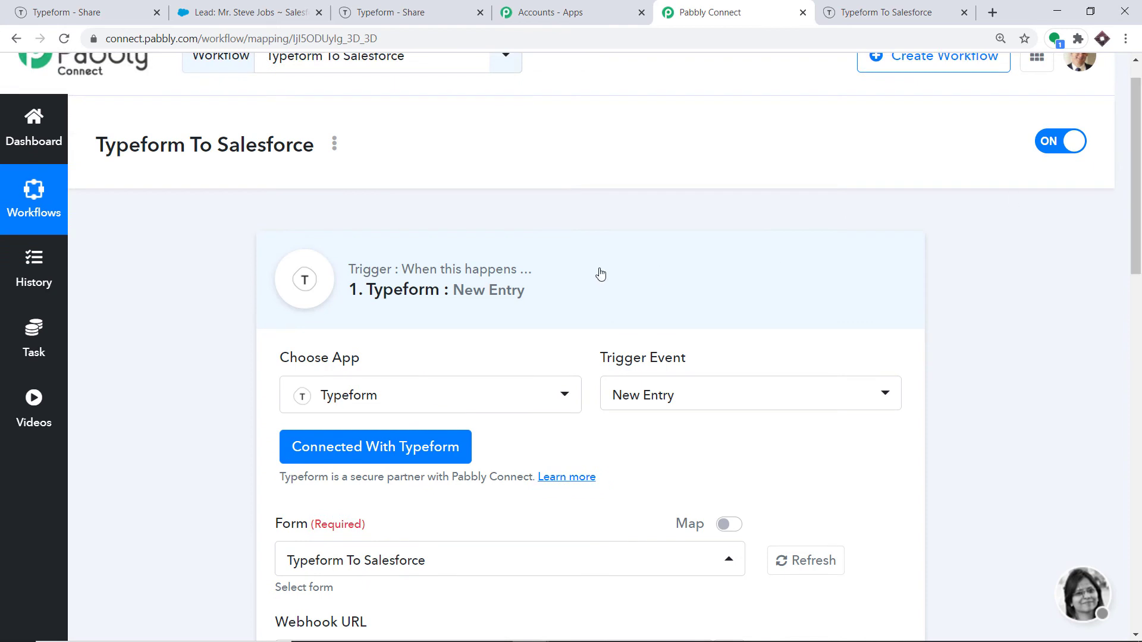
left_click(637, 305)
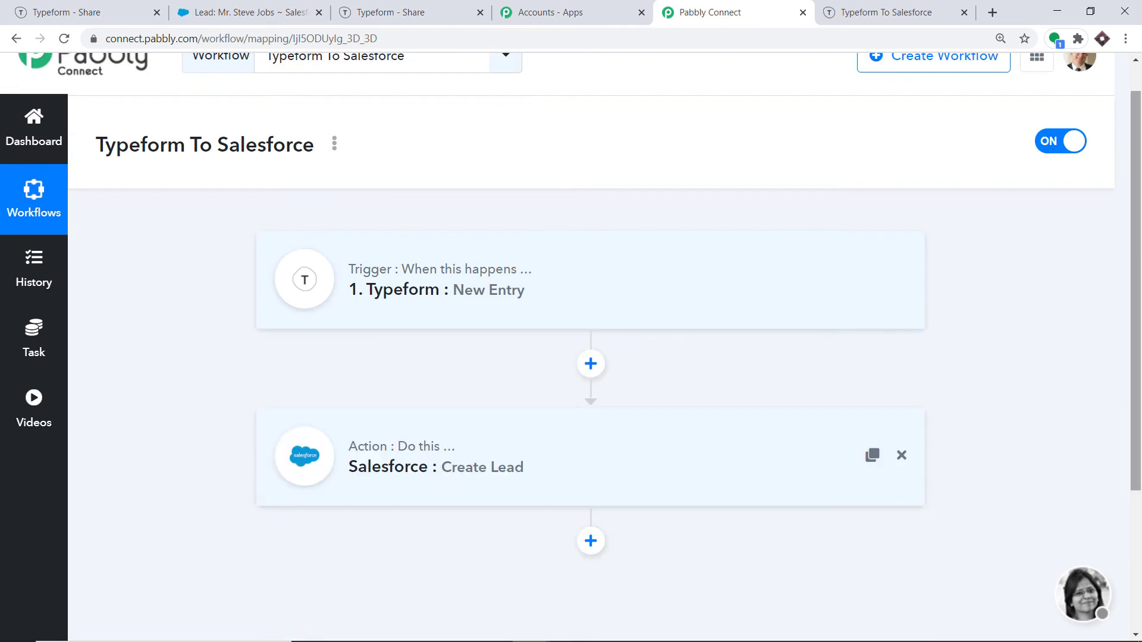
scroll(1040, 243, "down", 1)
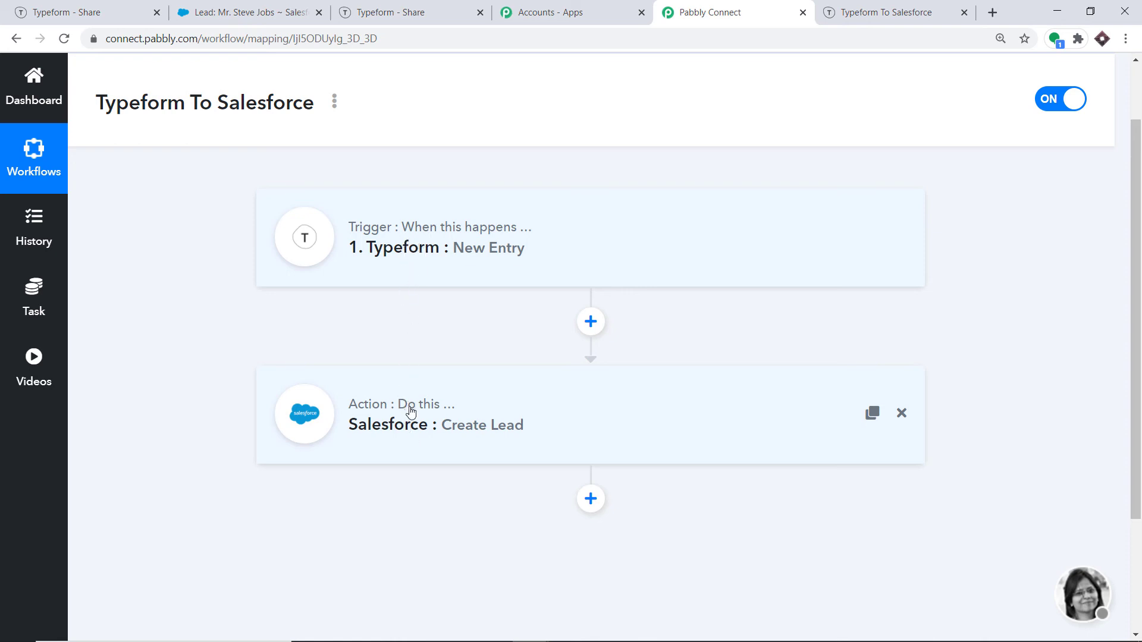
left_click(146, 12)
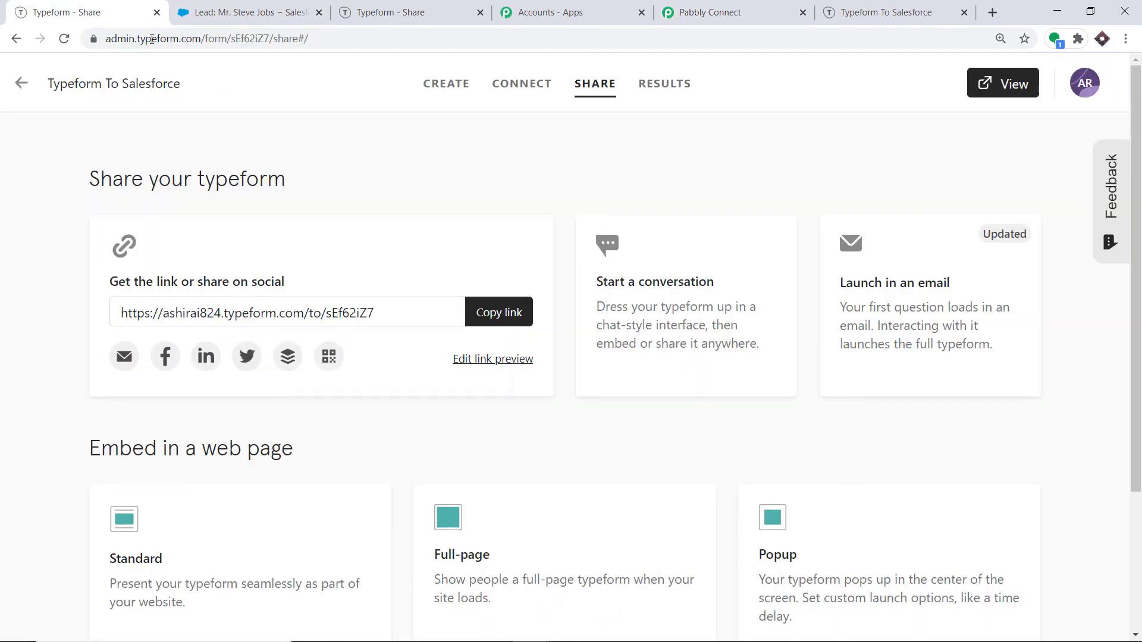
Step: Copy the form's public link and load the live form in a new tab
left_click(467, 324)
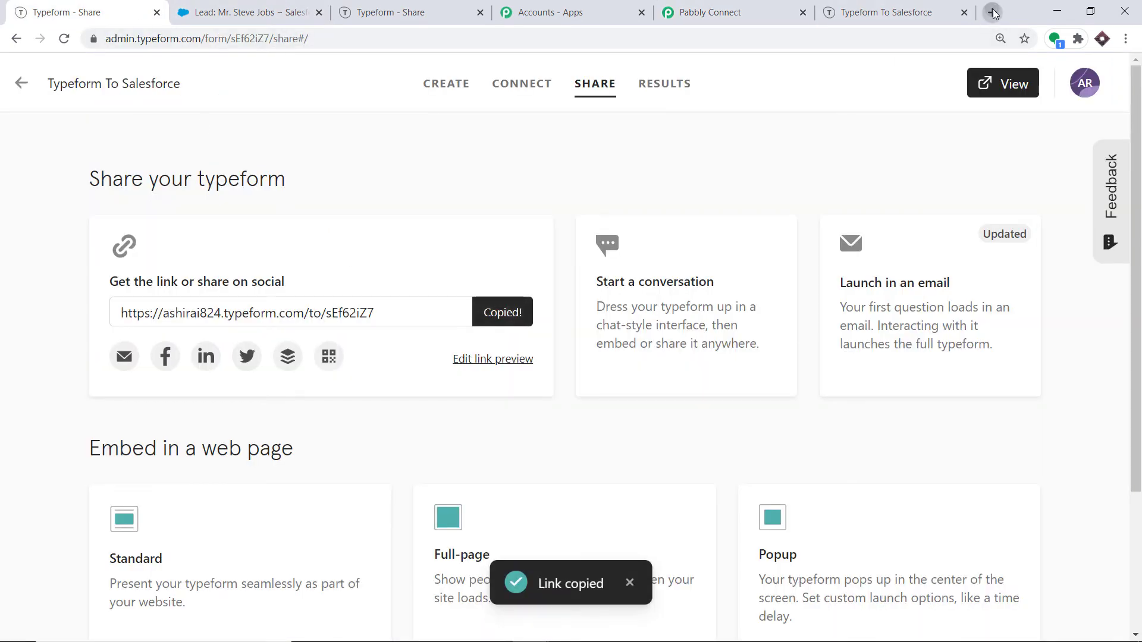
left_click(992, 12)
key("ctrl+v")
key("Return")
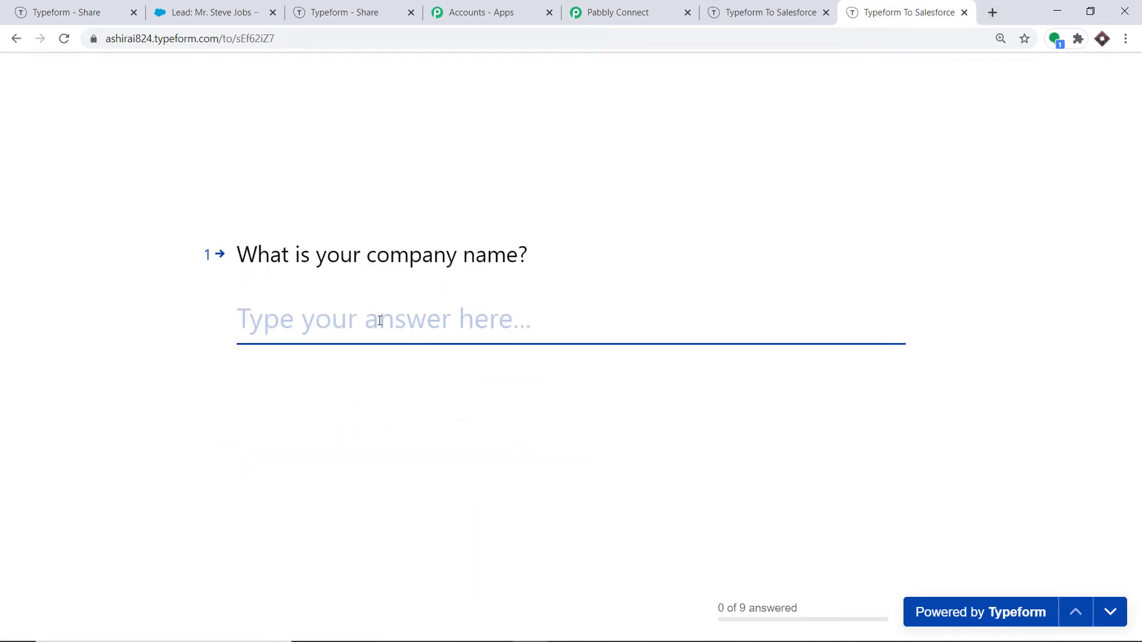
Step: Answer company 'Rome Senate', then enter the respondent's first and last name
type("Rome")
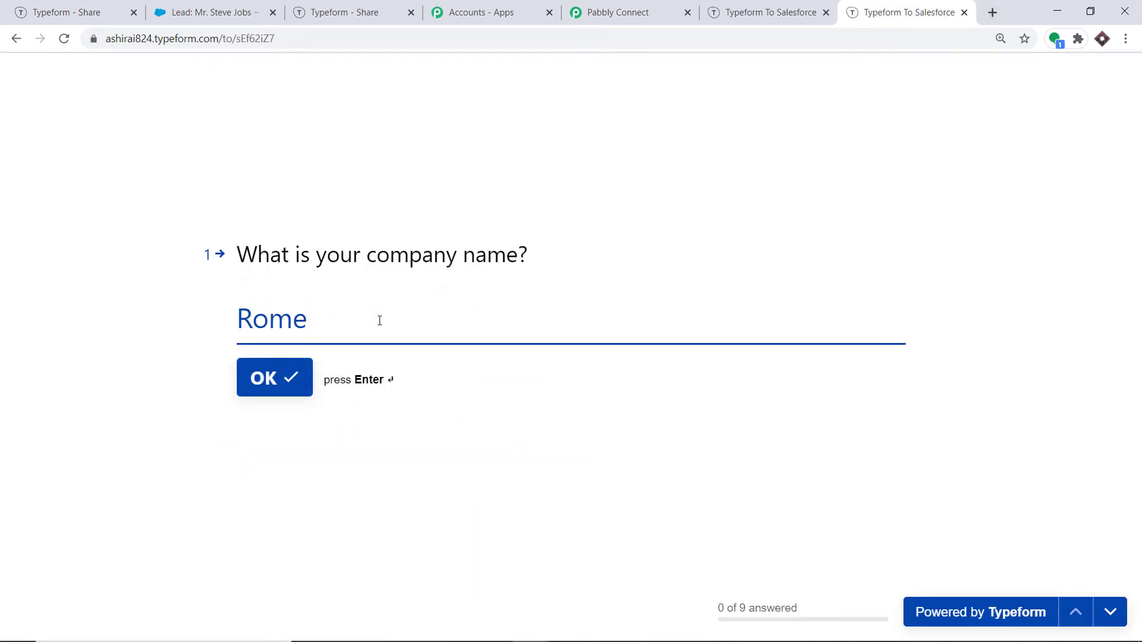
type(" Senate")
left_click(297, 375)
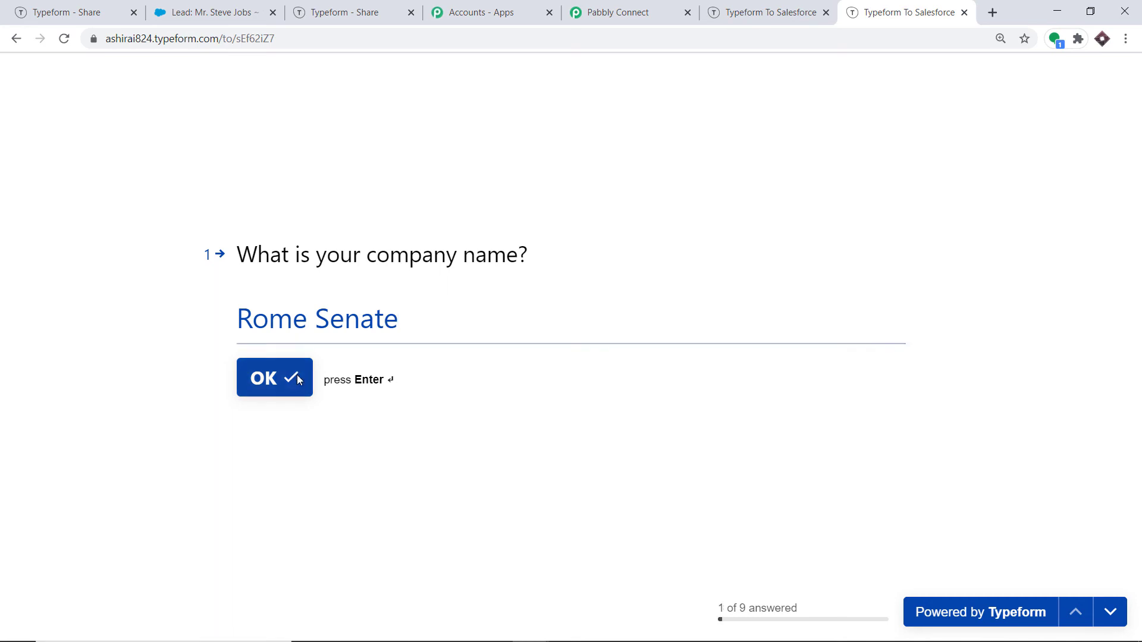
type("Julius")
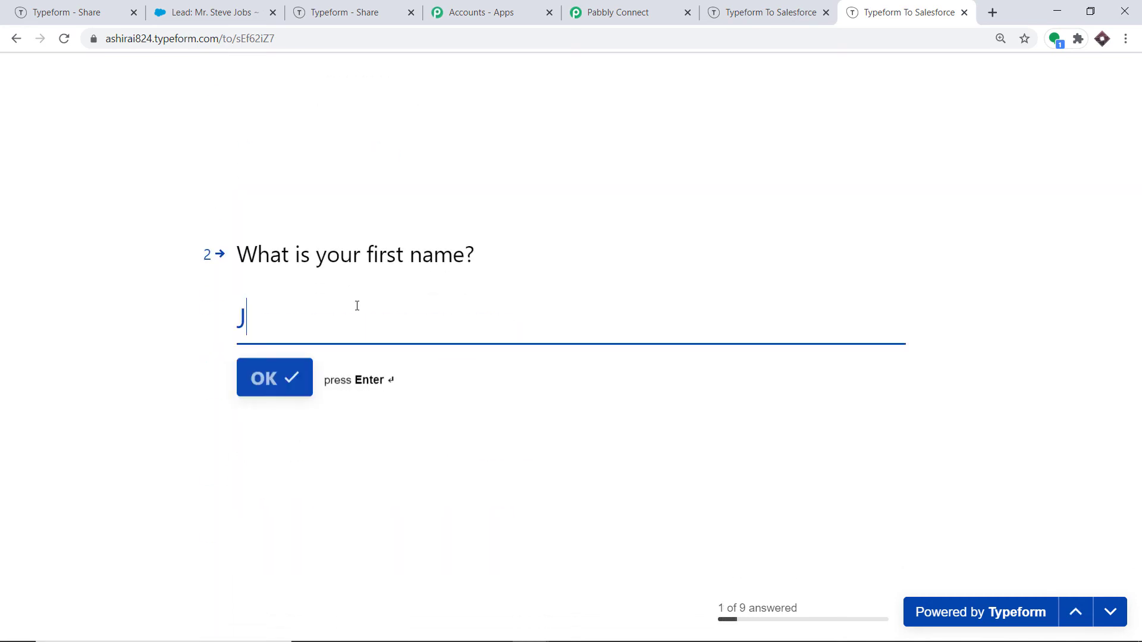
left_click(295, 377)
type("Ceasar")
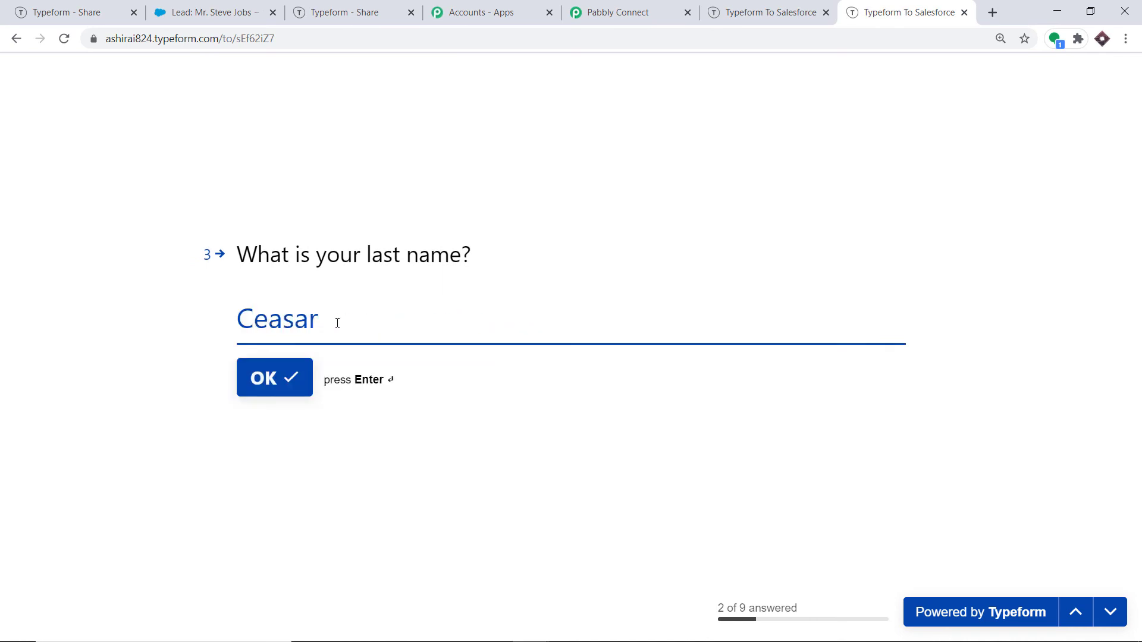
key("Return")
Step: Choose India as the phone country and type the respondent's phone number
left_click(262, 326)
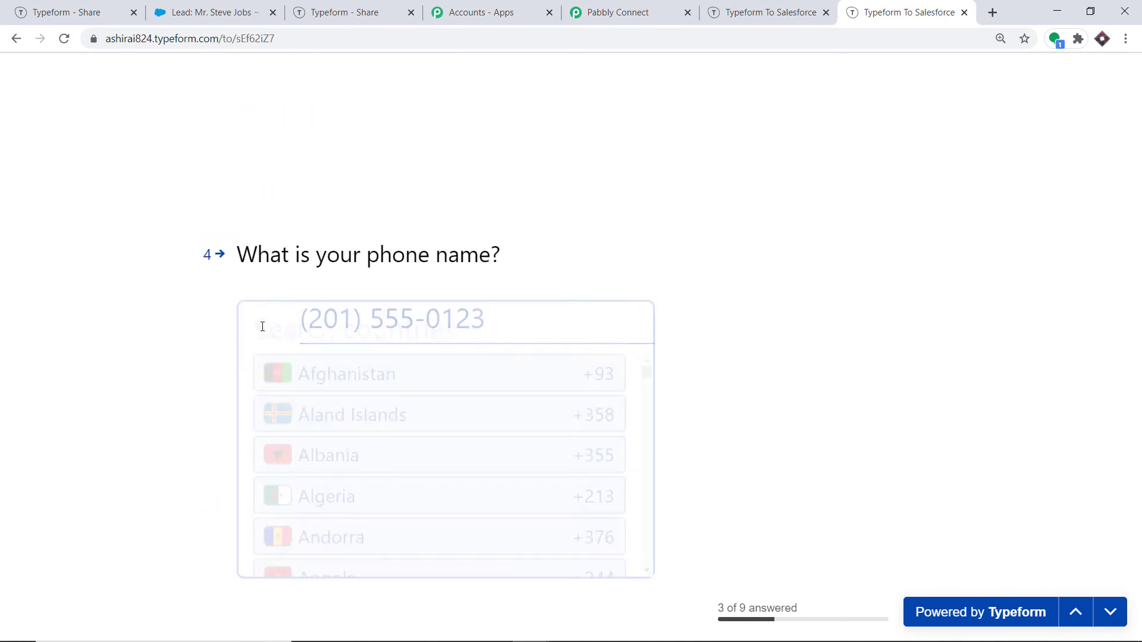
type("india")
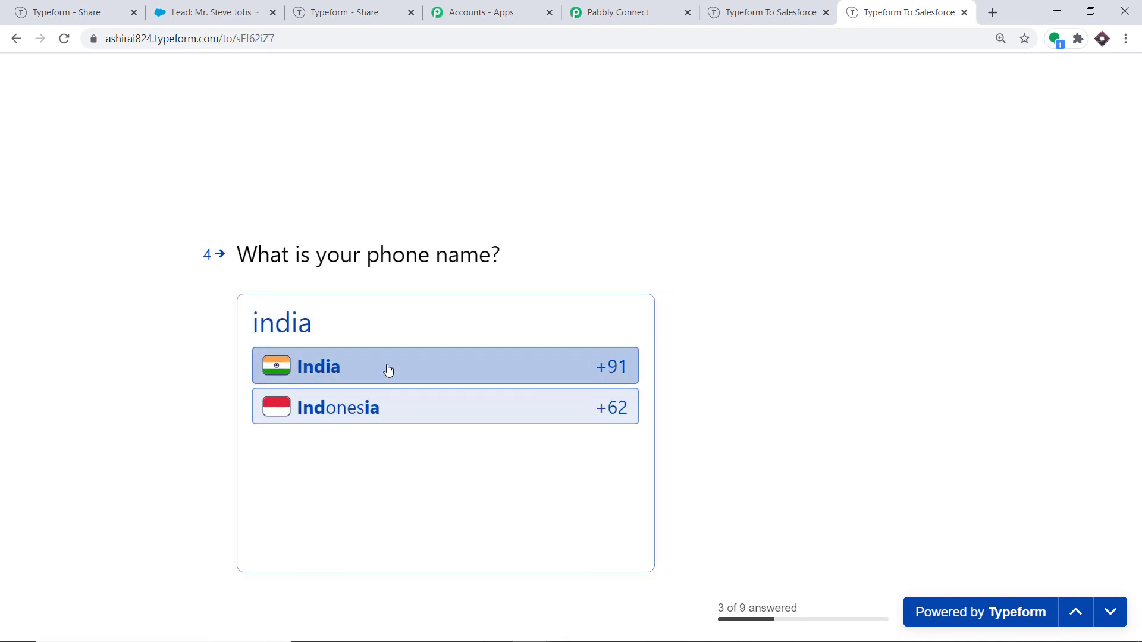
left_click(388, 370)
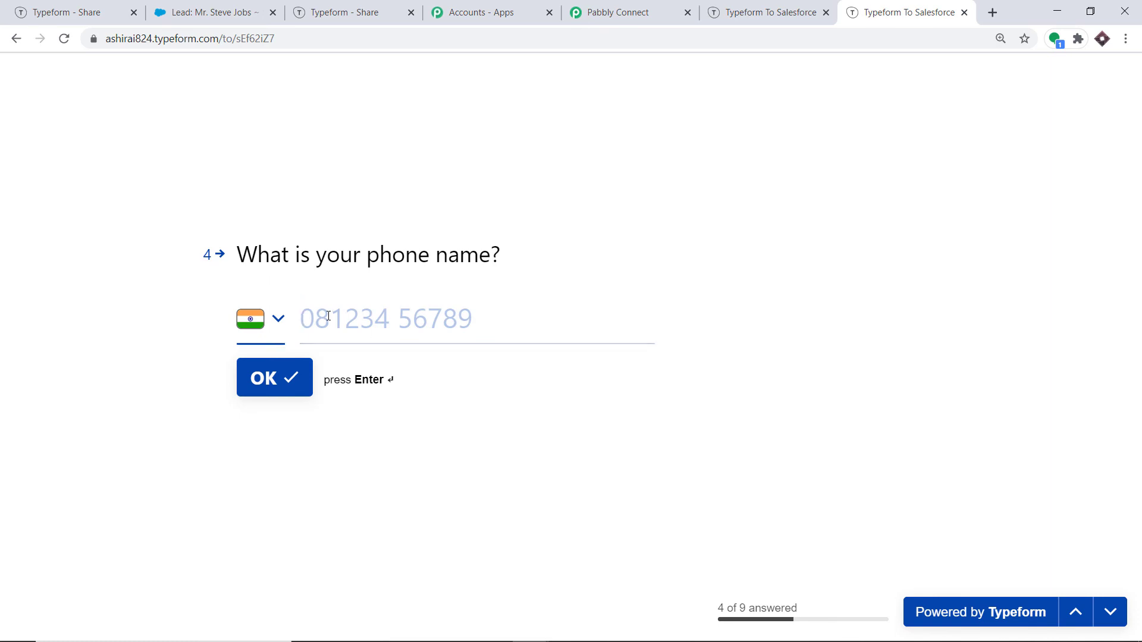
left_click(328, 316)
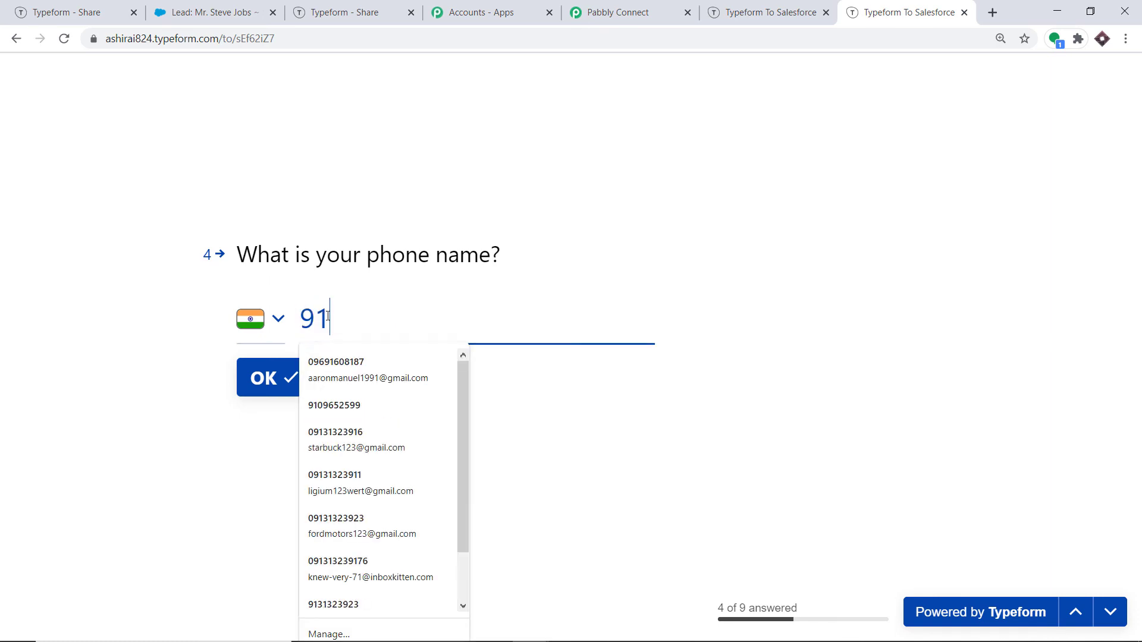
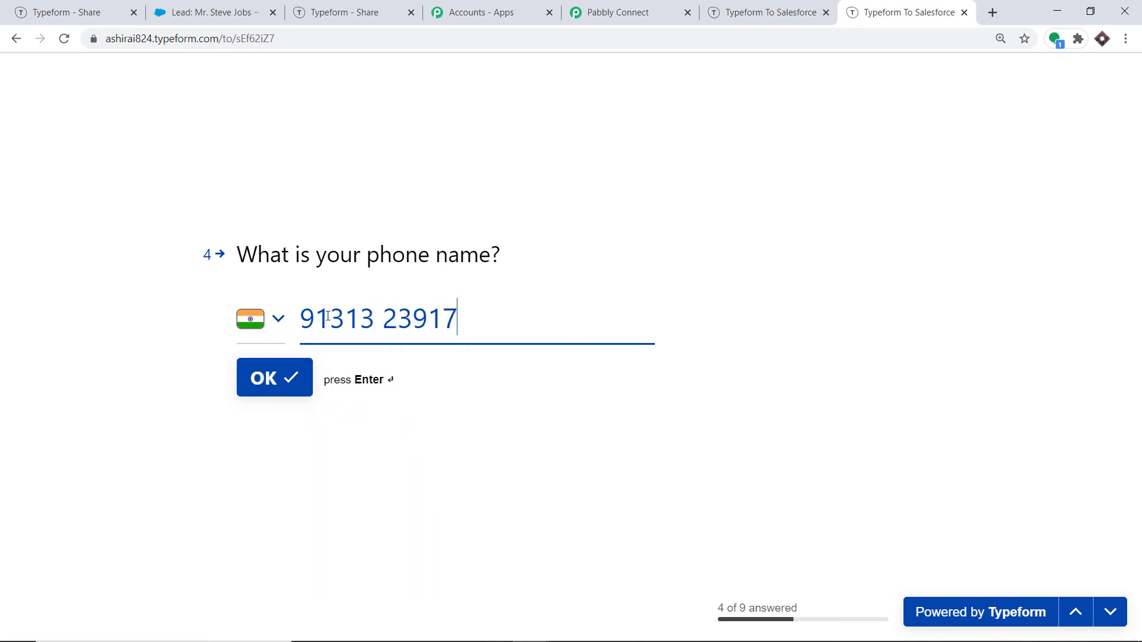
Step: Submit the phone answer and enter a website-style text as the e-mail answer
left_click(286, 384)
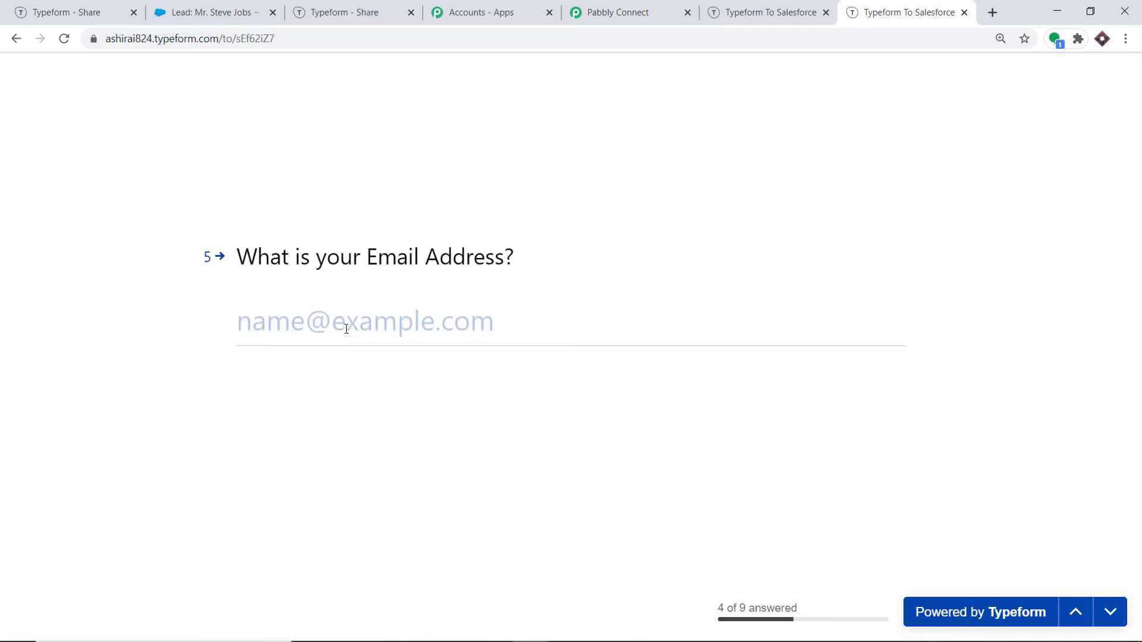
type("www")
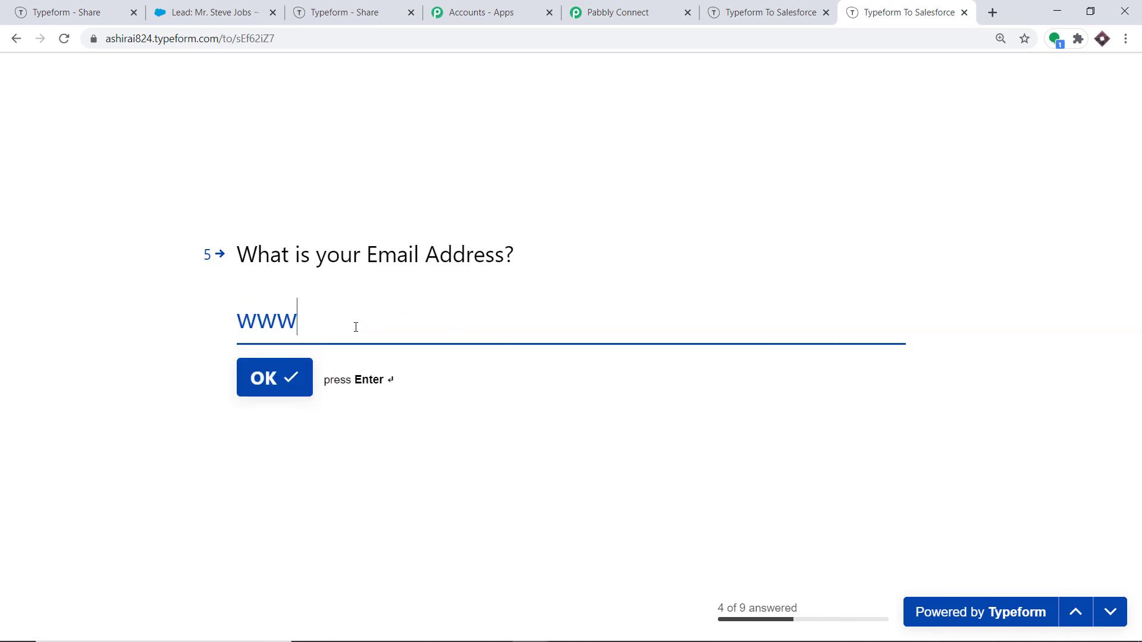
type(".romesenate")
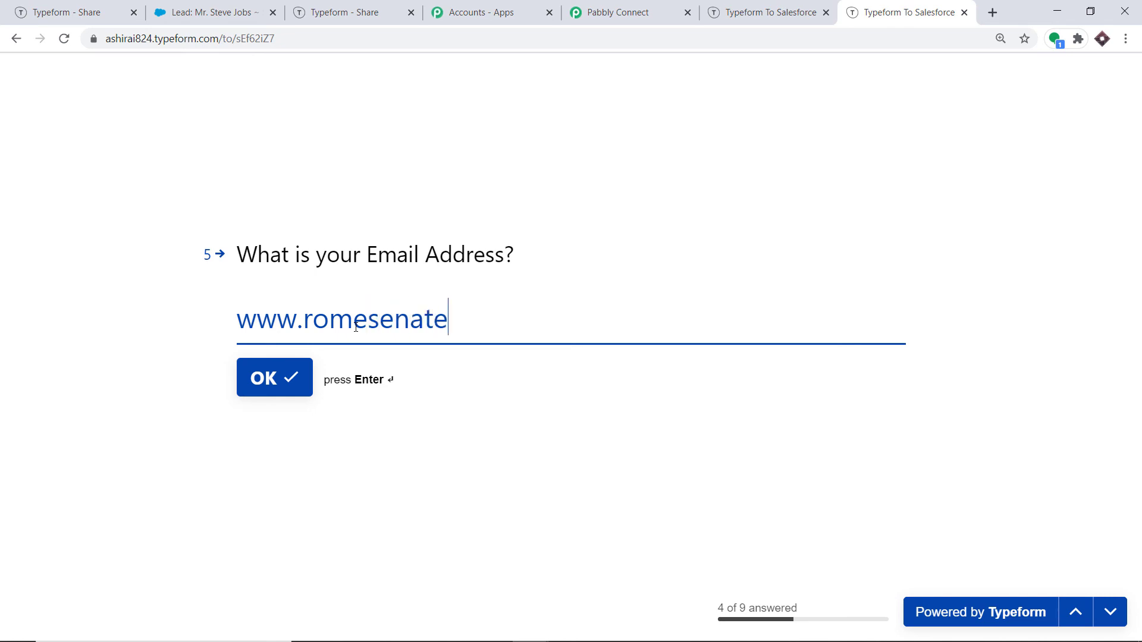
type(".com")
left_click(298, 369)
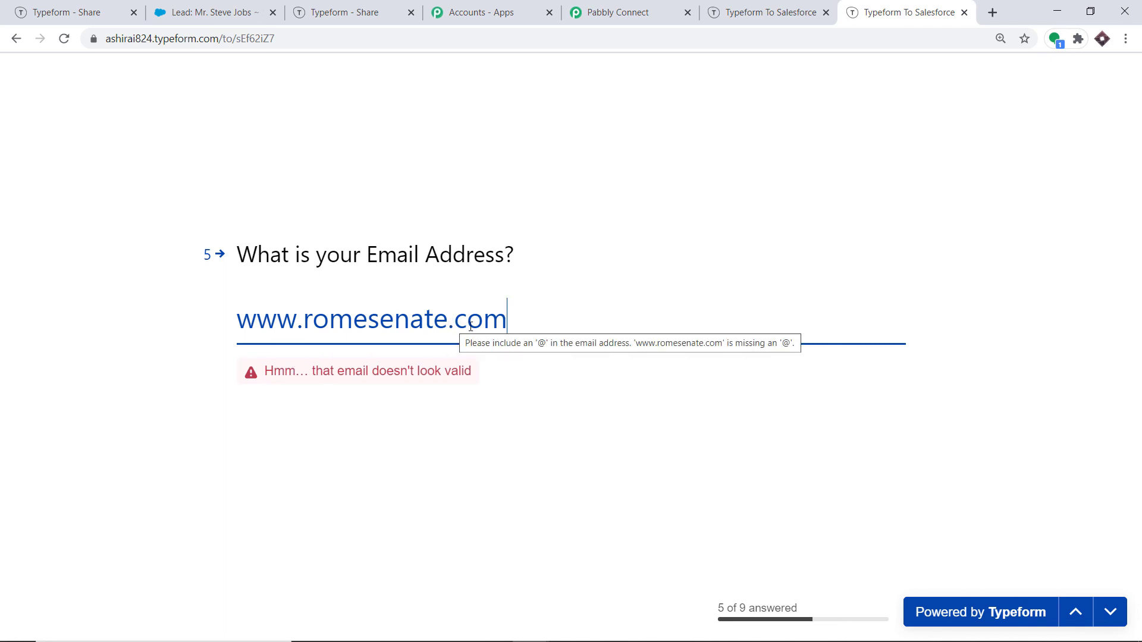
Step: Replace the invalid e-mail entry with the respondent's Gmail address and submit it
left_click_drag(521, 322, 19, 324)
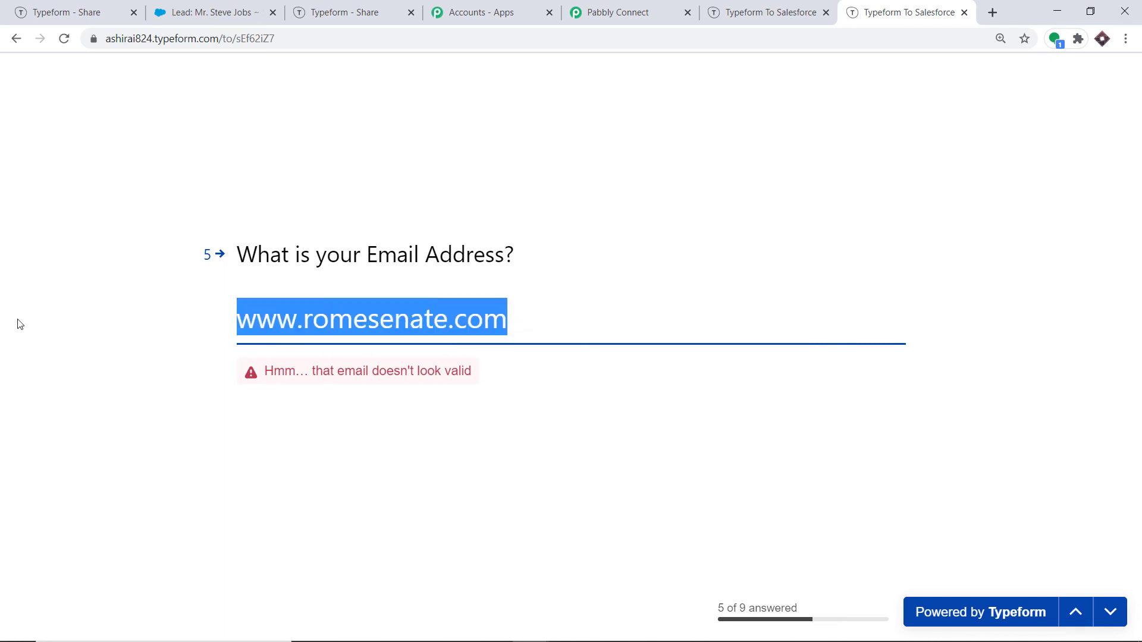
key("BackSpace")
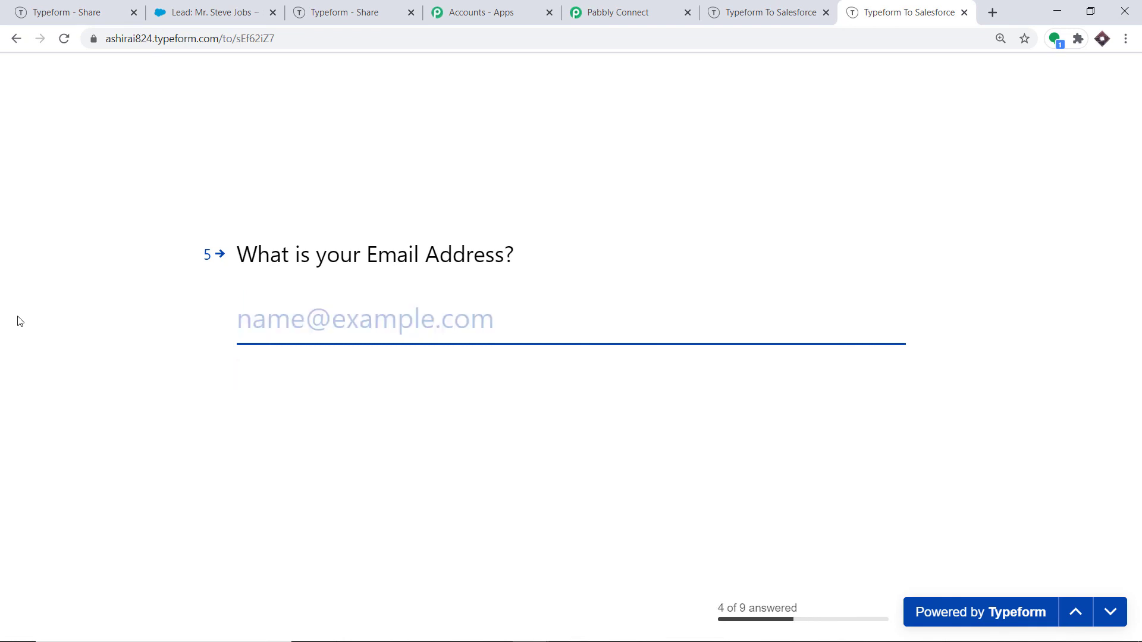
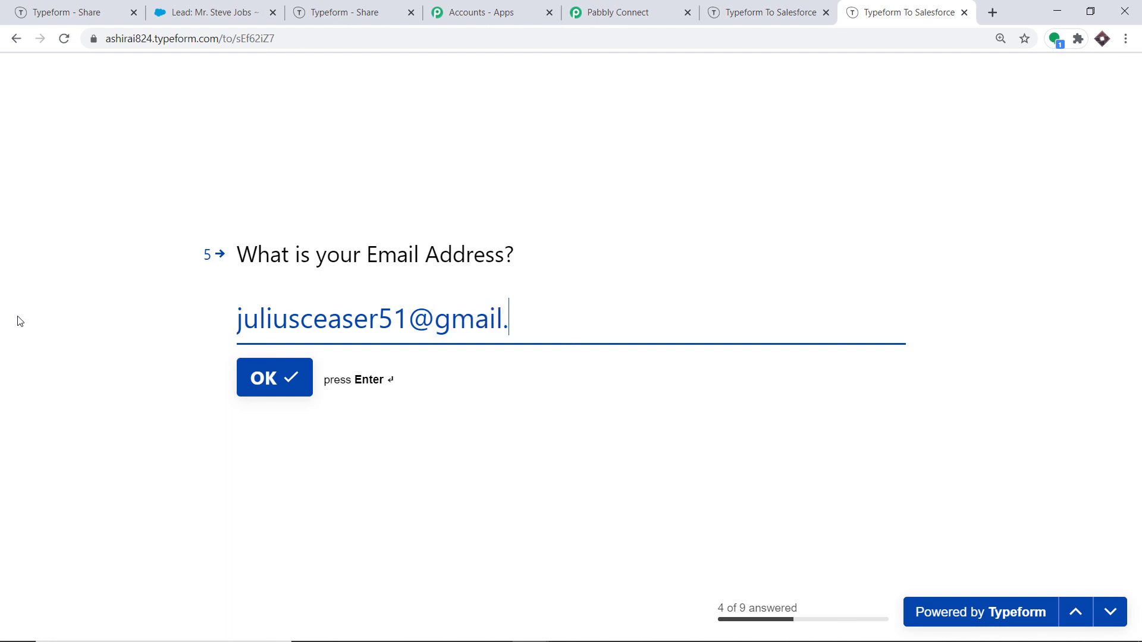
left_click(289, 390)
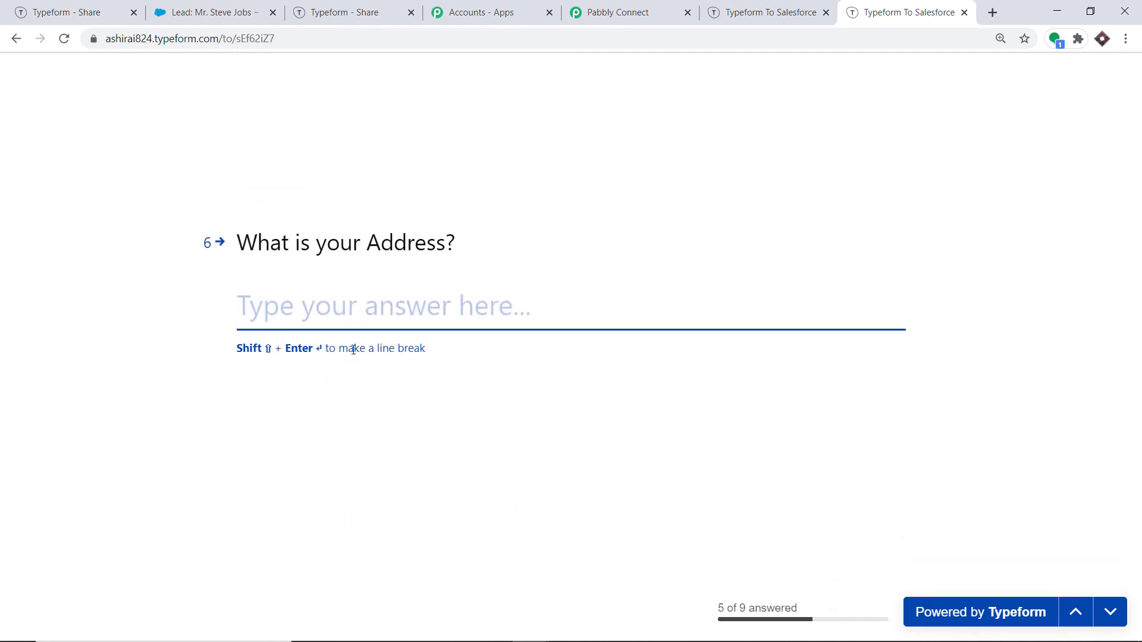
type("Rome B")
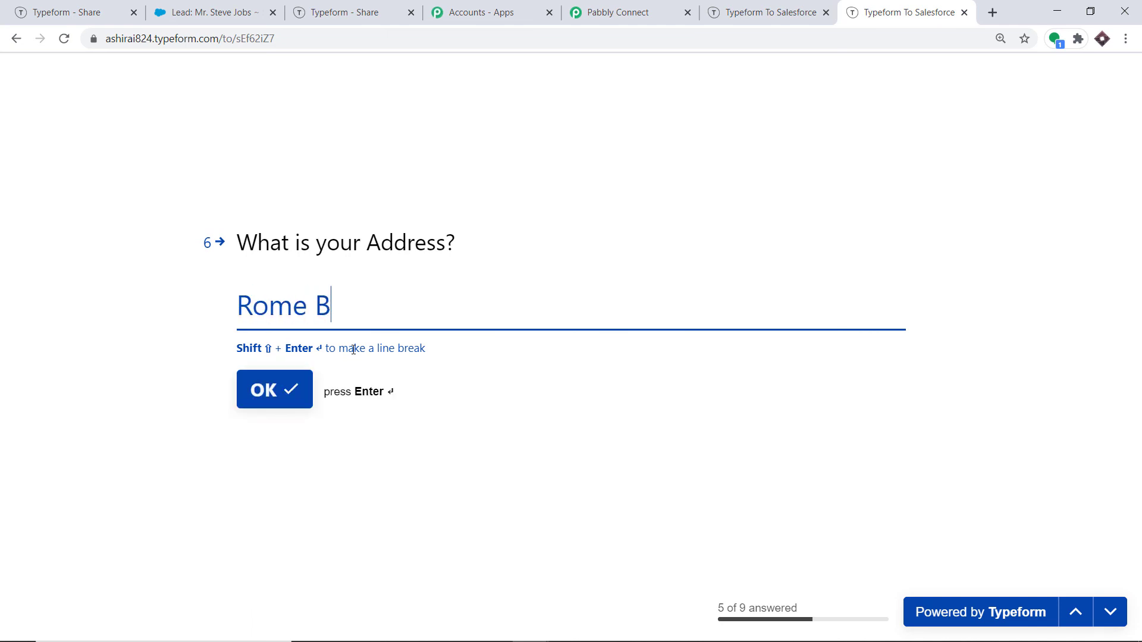
type("oluvard")
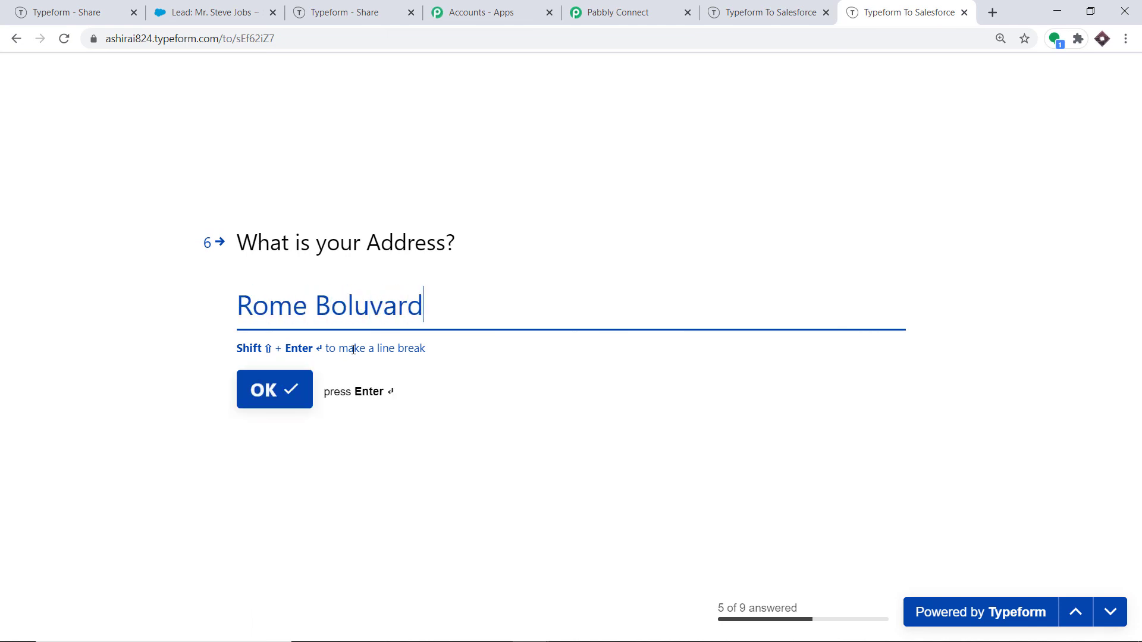
left_click(355, 308)
type("e")
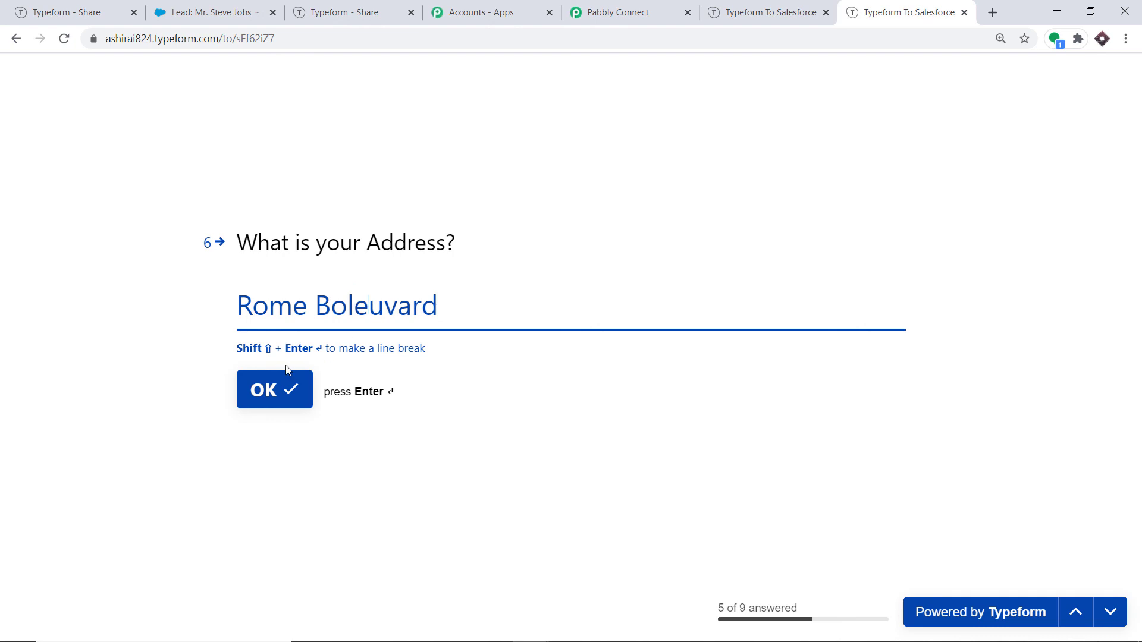
left_click(276, 390)
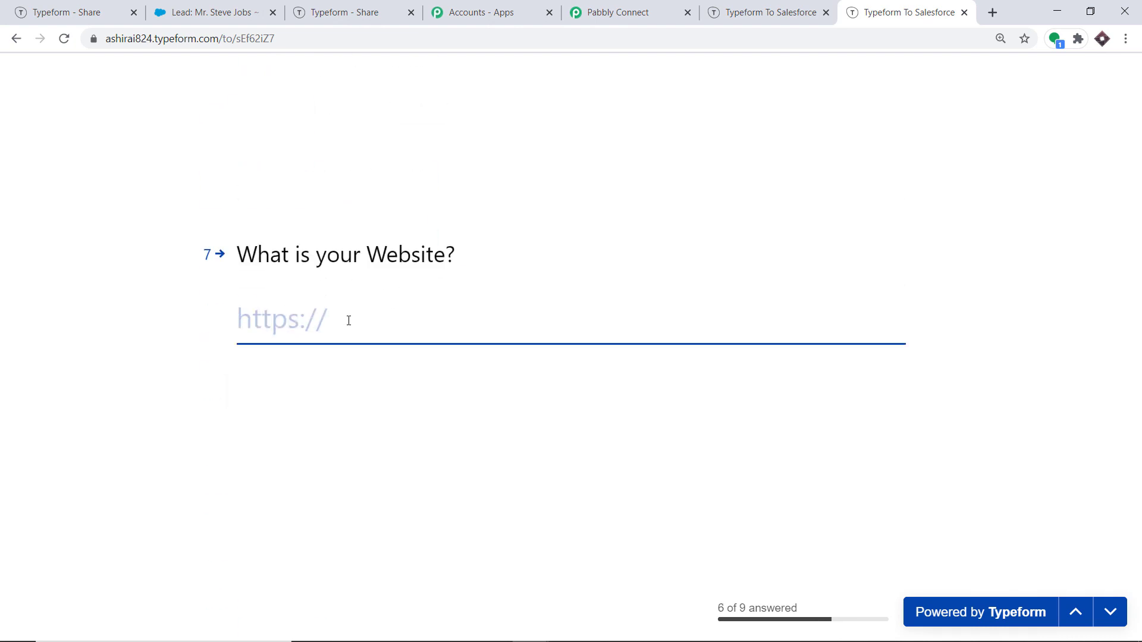
type("www.rome")
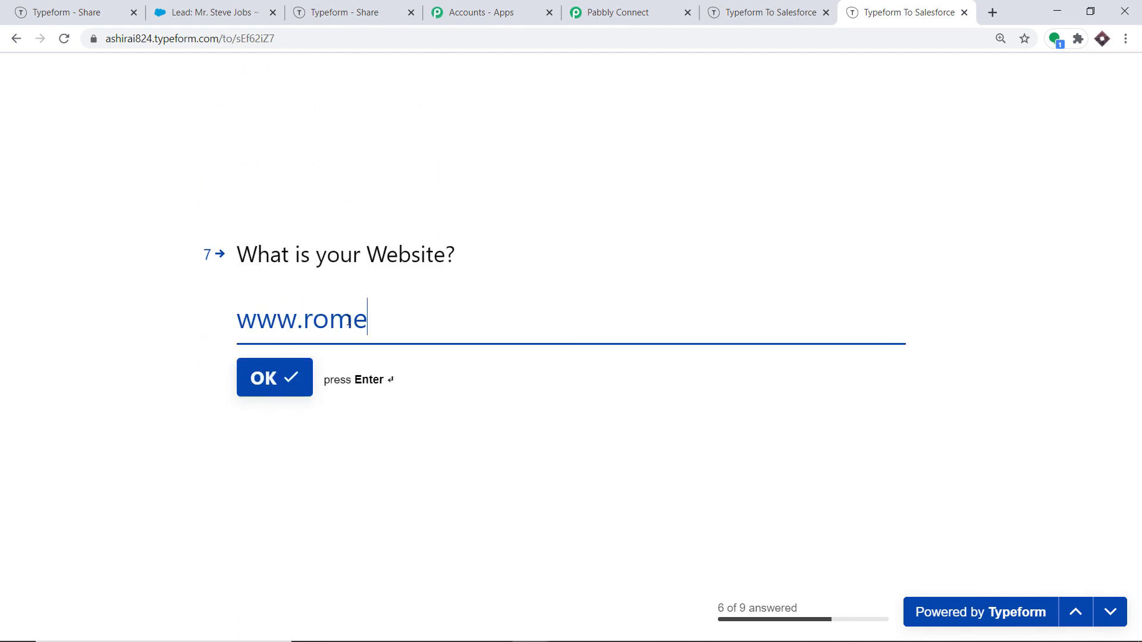
type("senate.com")
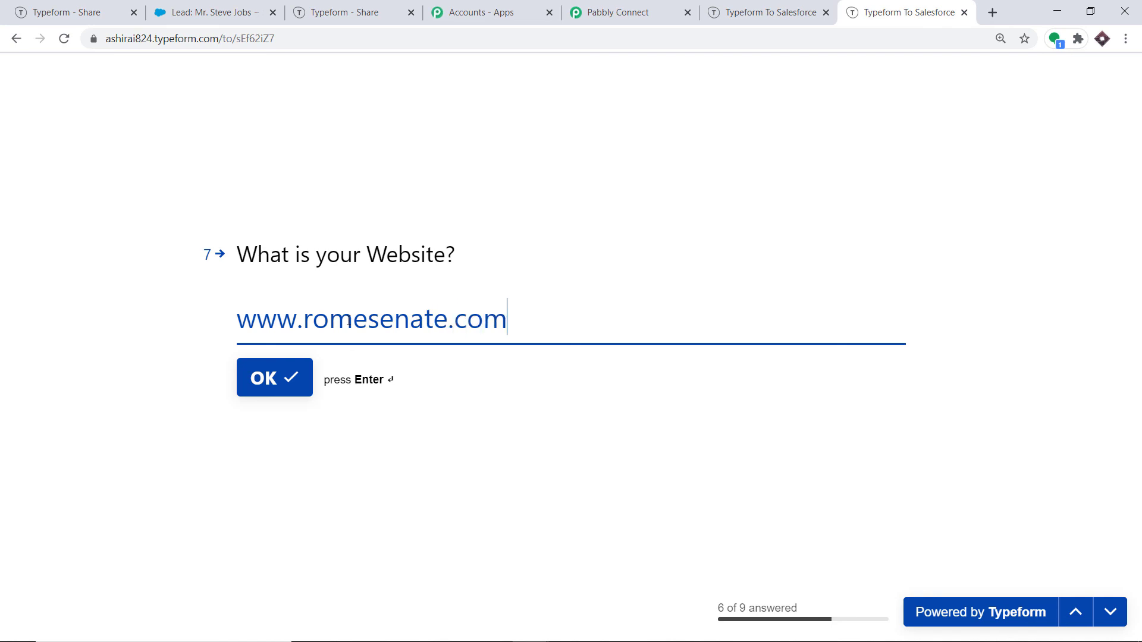
left_click(249, 386)
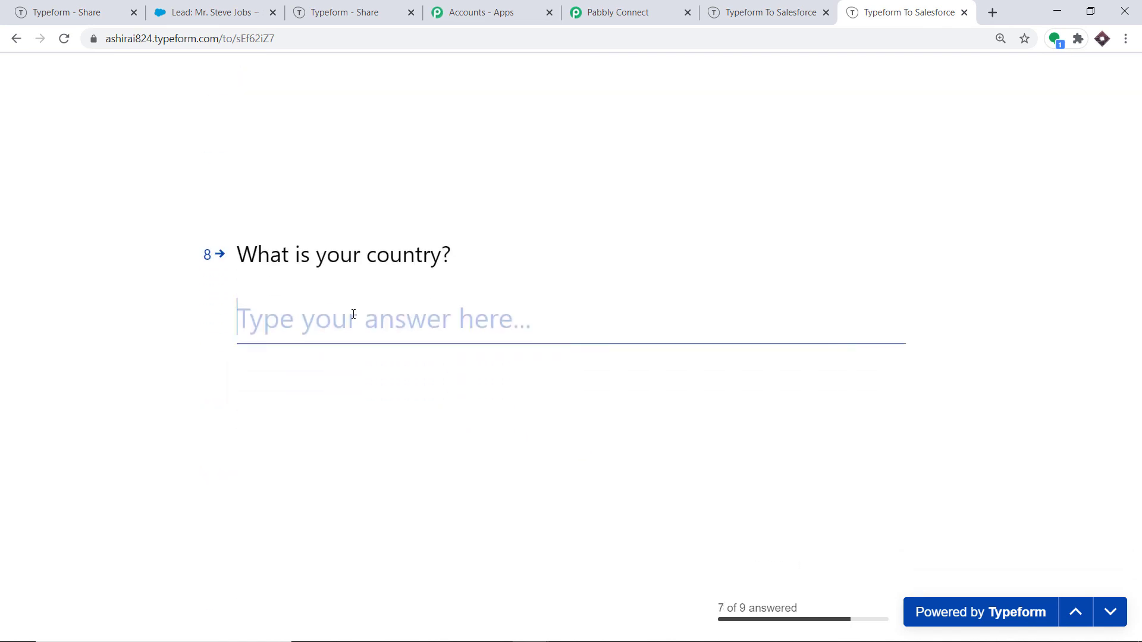
Step: Answer country India and state Rajasthan, then submit the form
type("India")
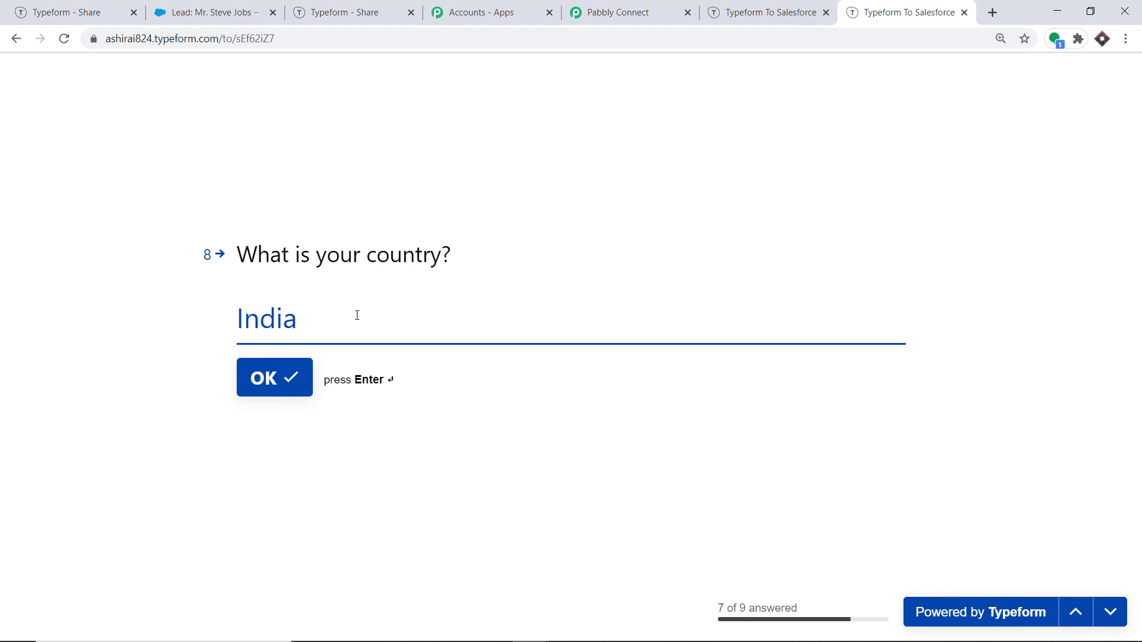
key("Return")
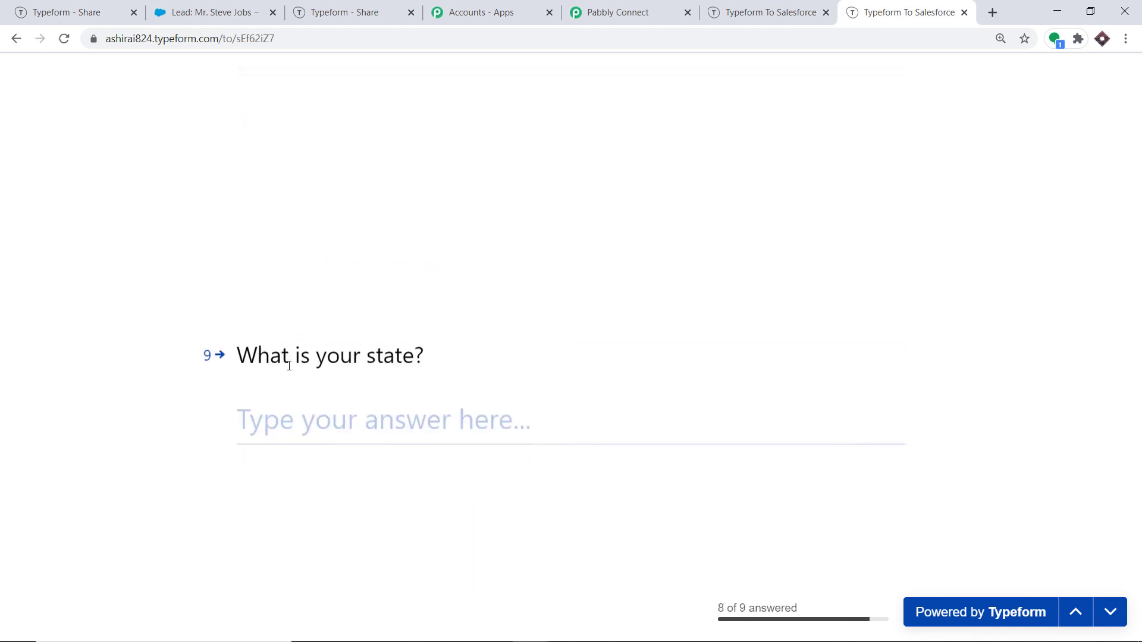
type("Rajasthan")
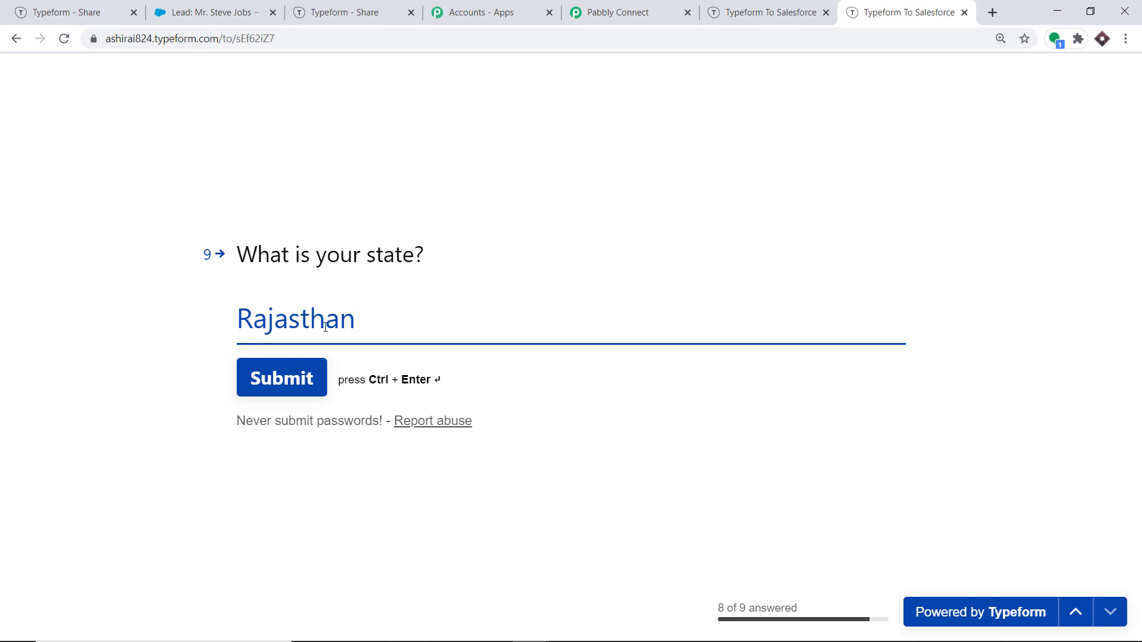
left_click(295, 372)
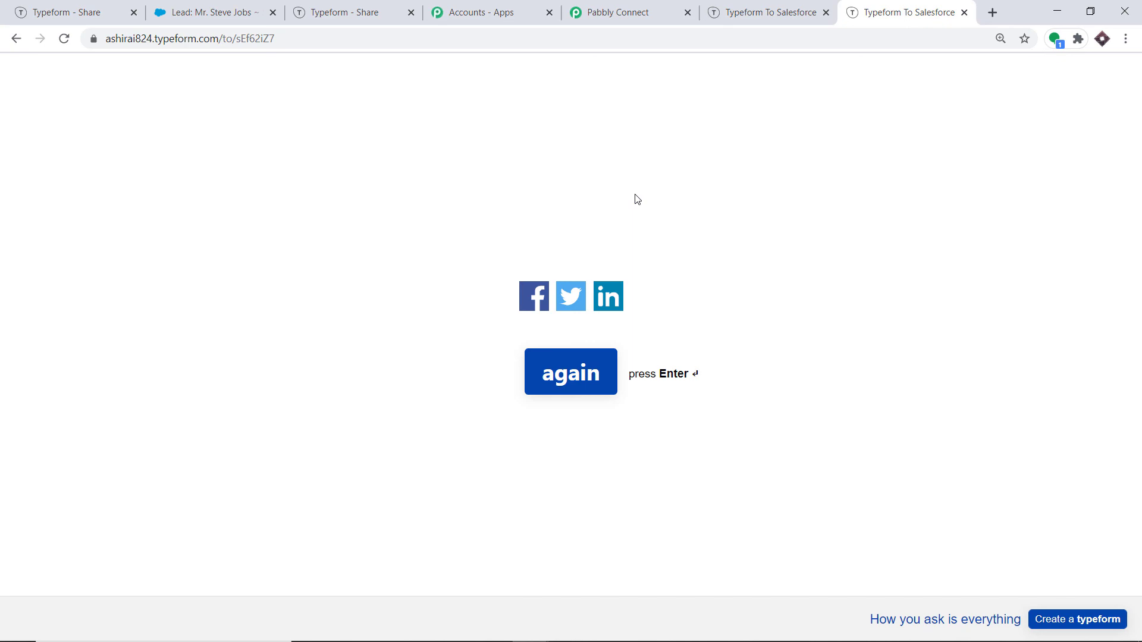
Step: Reload Salesforce, go to Leads, and open the new Rome Senate lead
left_click(227, 8)
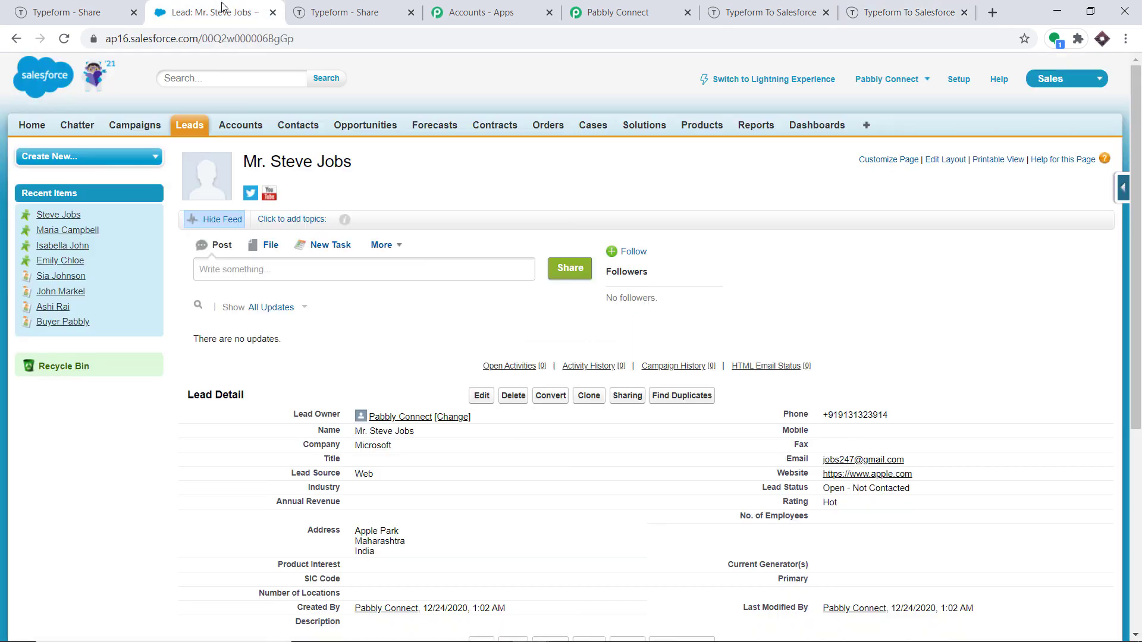
left_click(64, 38)
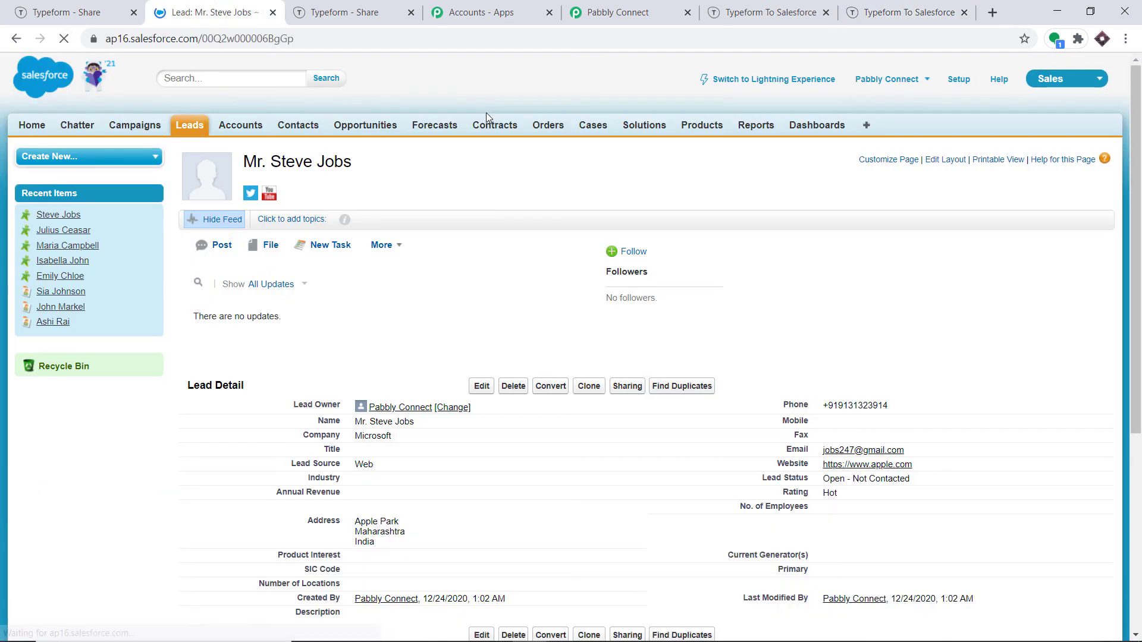
left_click(189, 125)
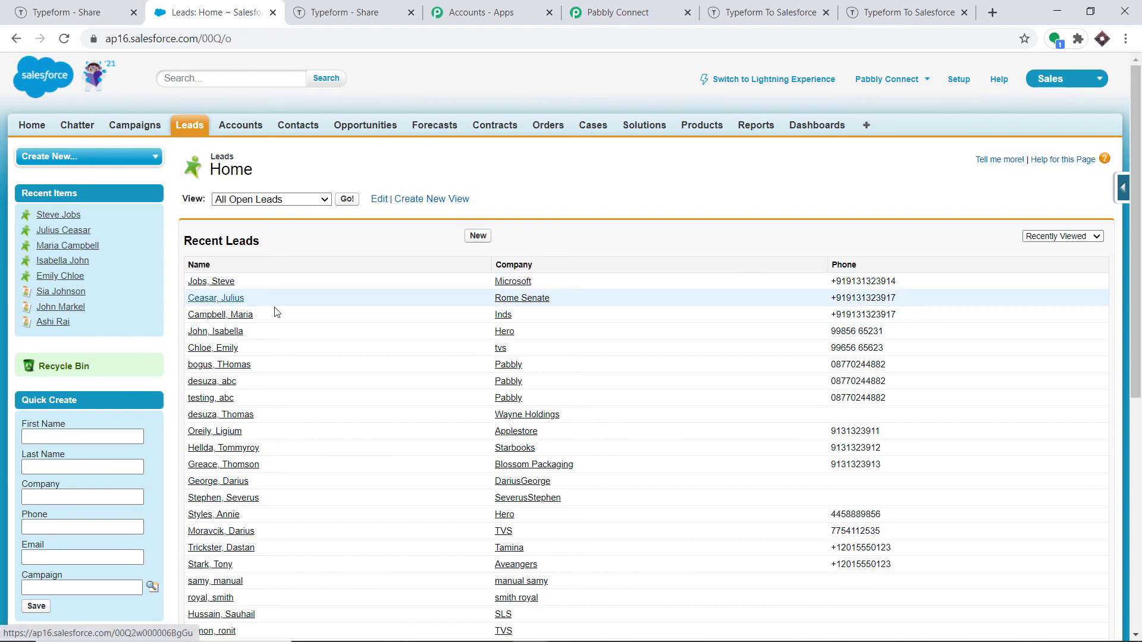
left_click(218, 298)
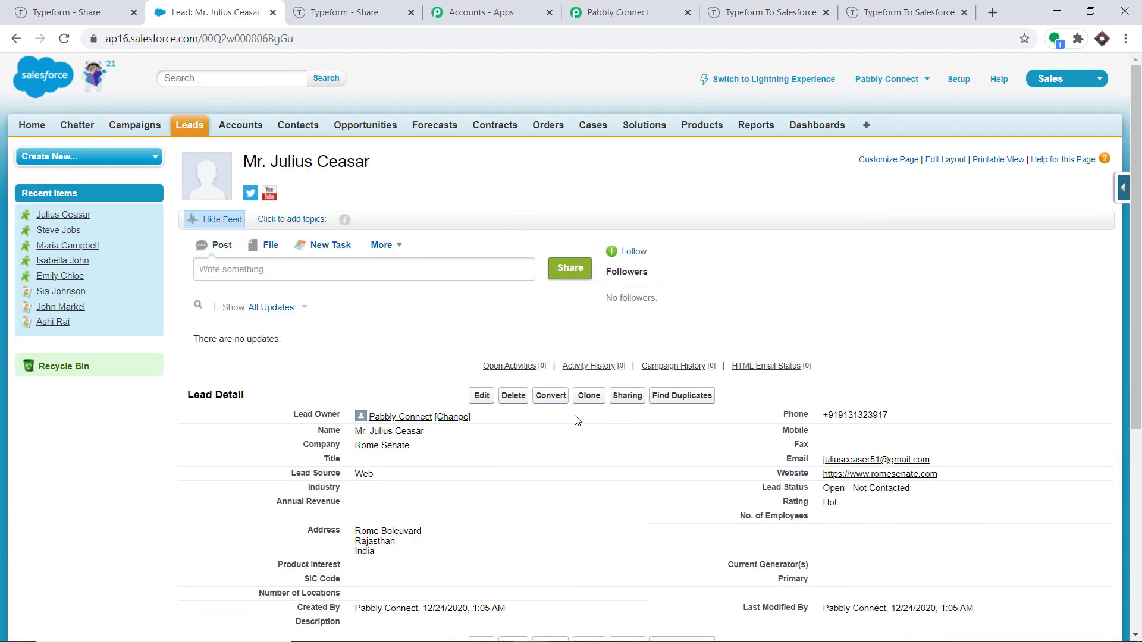